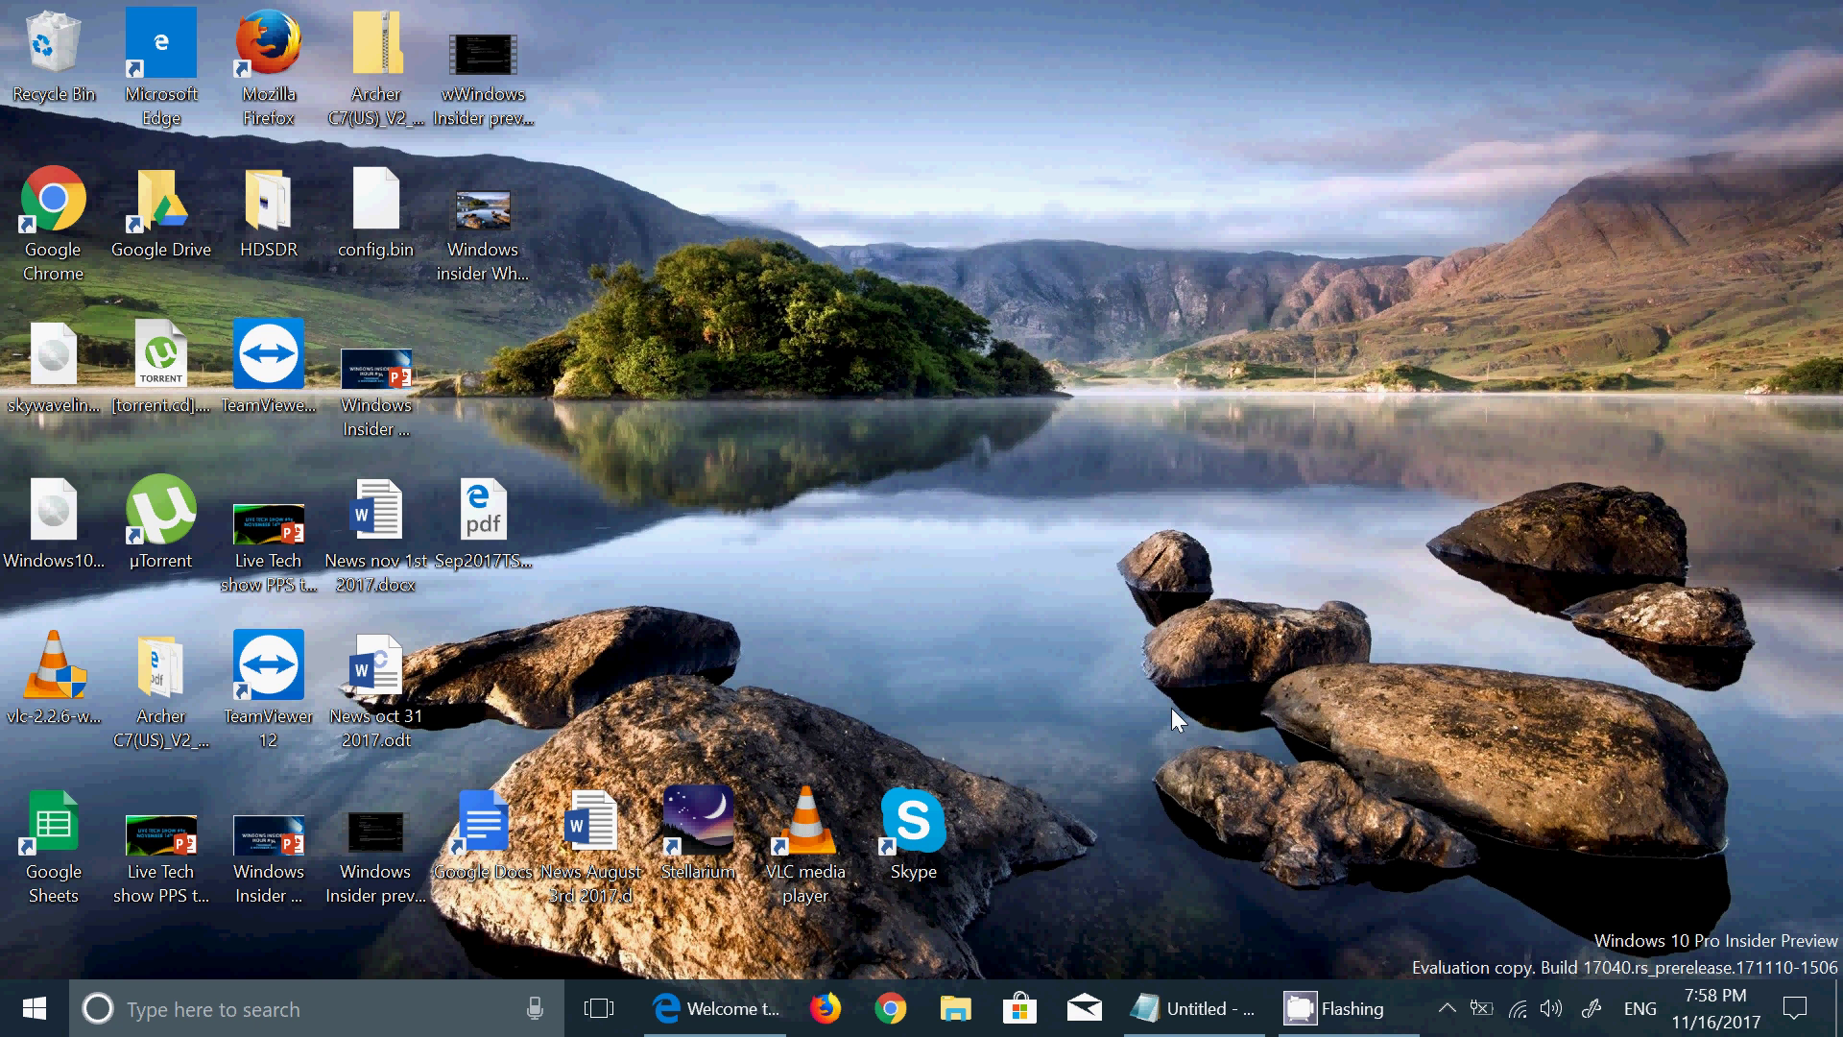
Step: Look through the Insider build welcome page in Microsoft Edge and minimize the browser
{"action": "left_click", "coordinate": [722, 1007]}
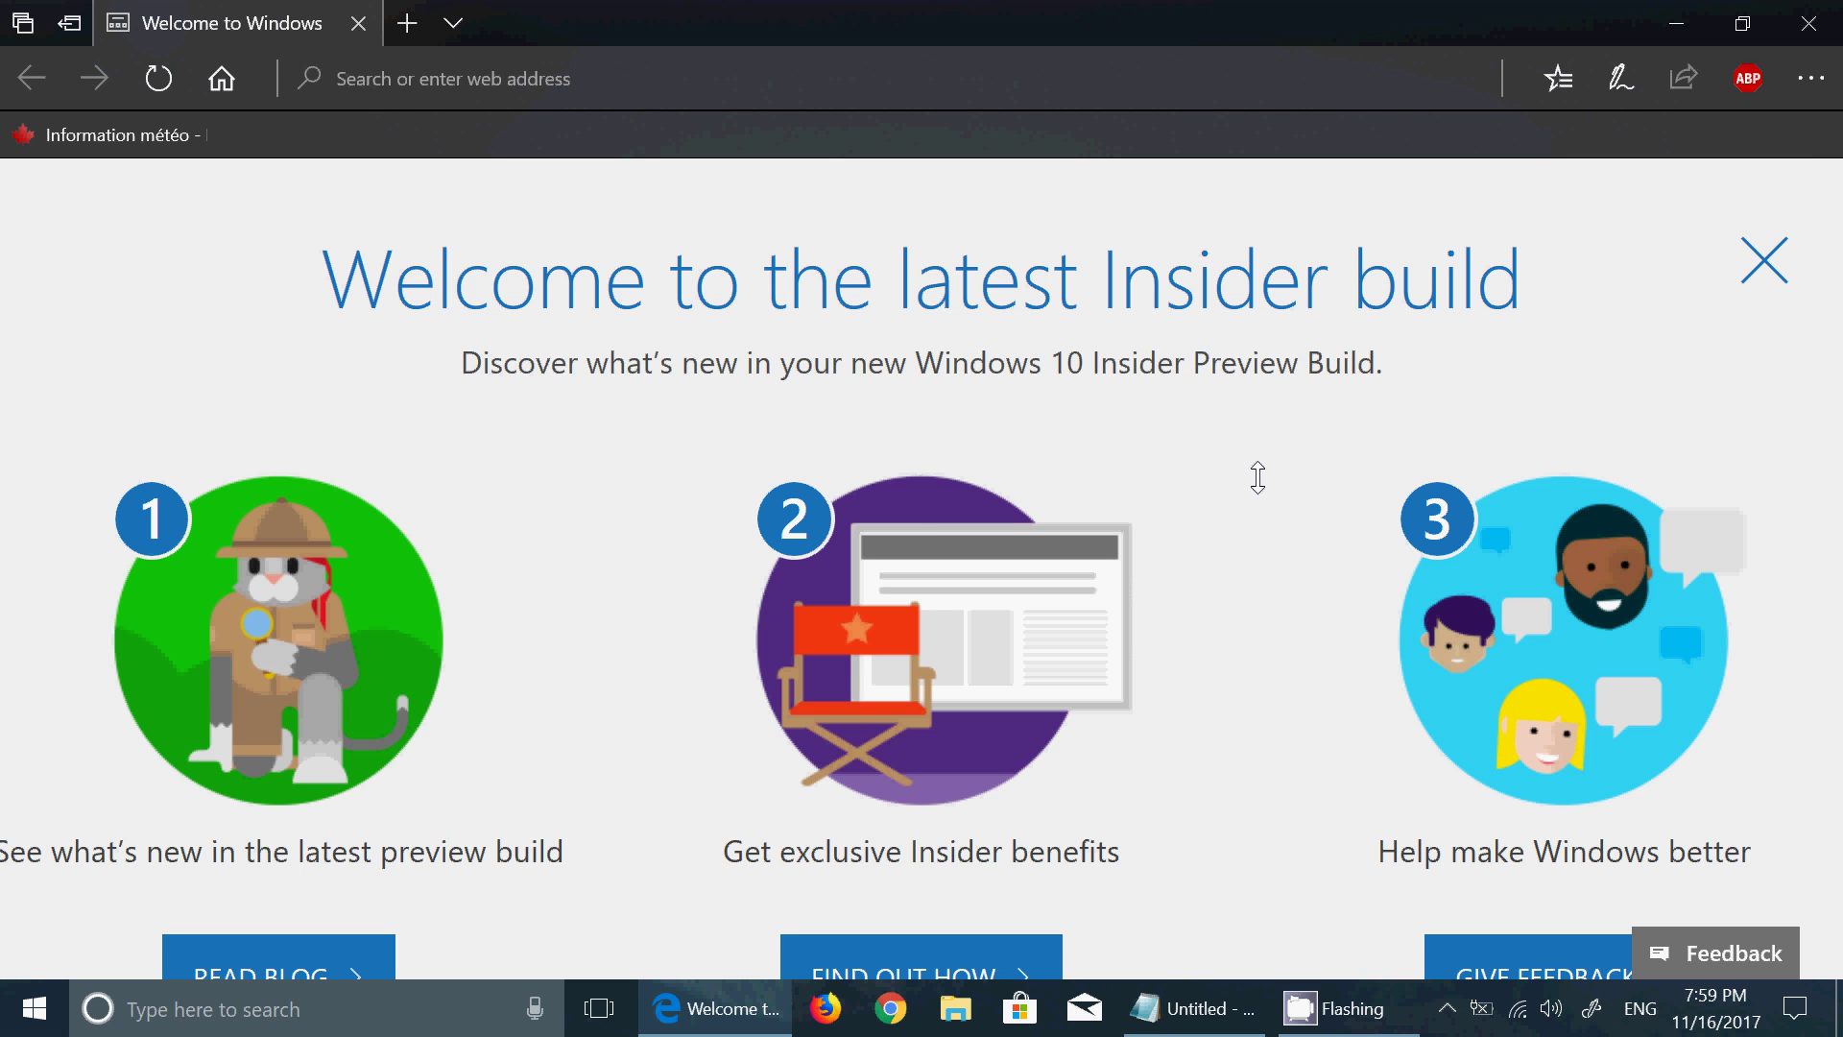
{"action": "scroll", "coordinate": [1257, 477], "scroll_direction": "down", "scroll_amount": 4}
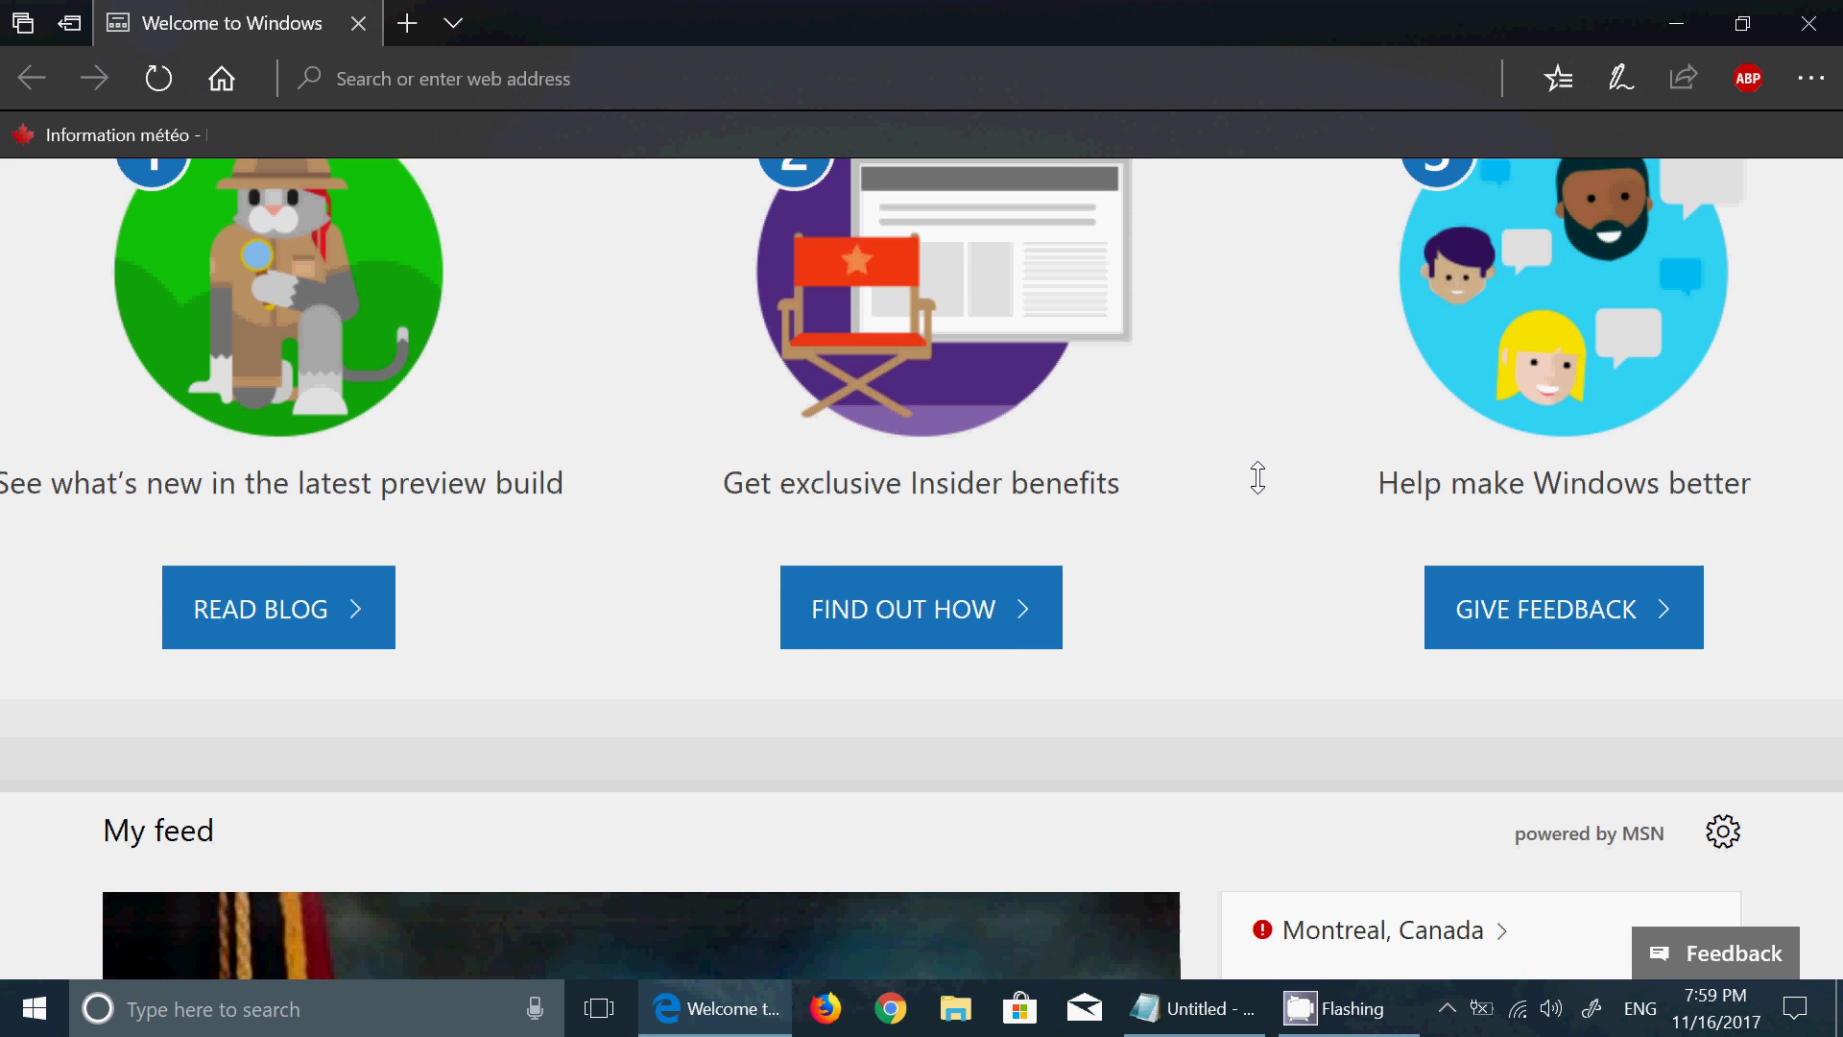
{"action": "scroll", "coordinate": [1258, 477], "scroll_direction": "up", "scroll_amount": 4}
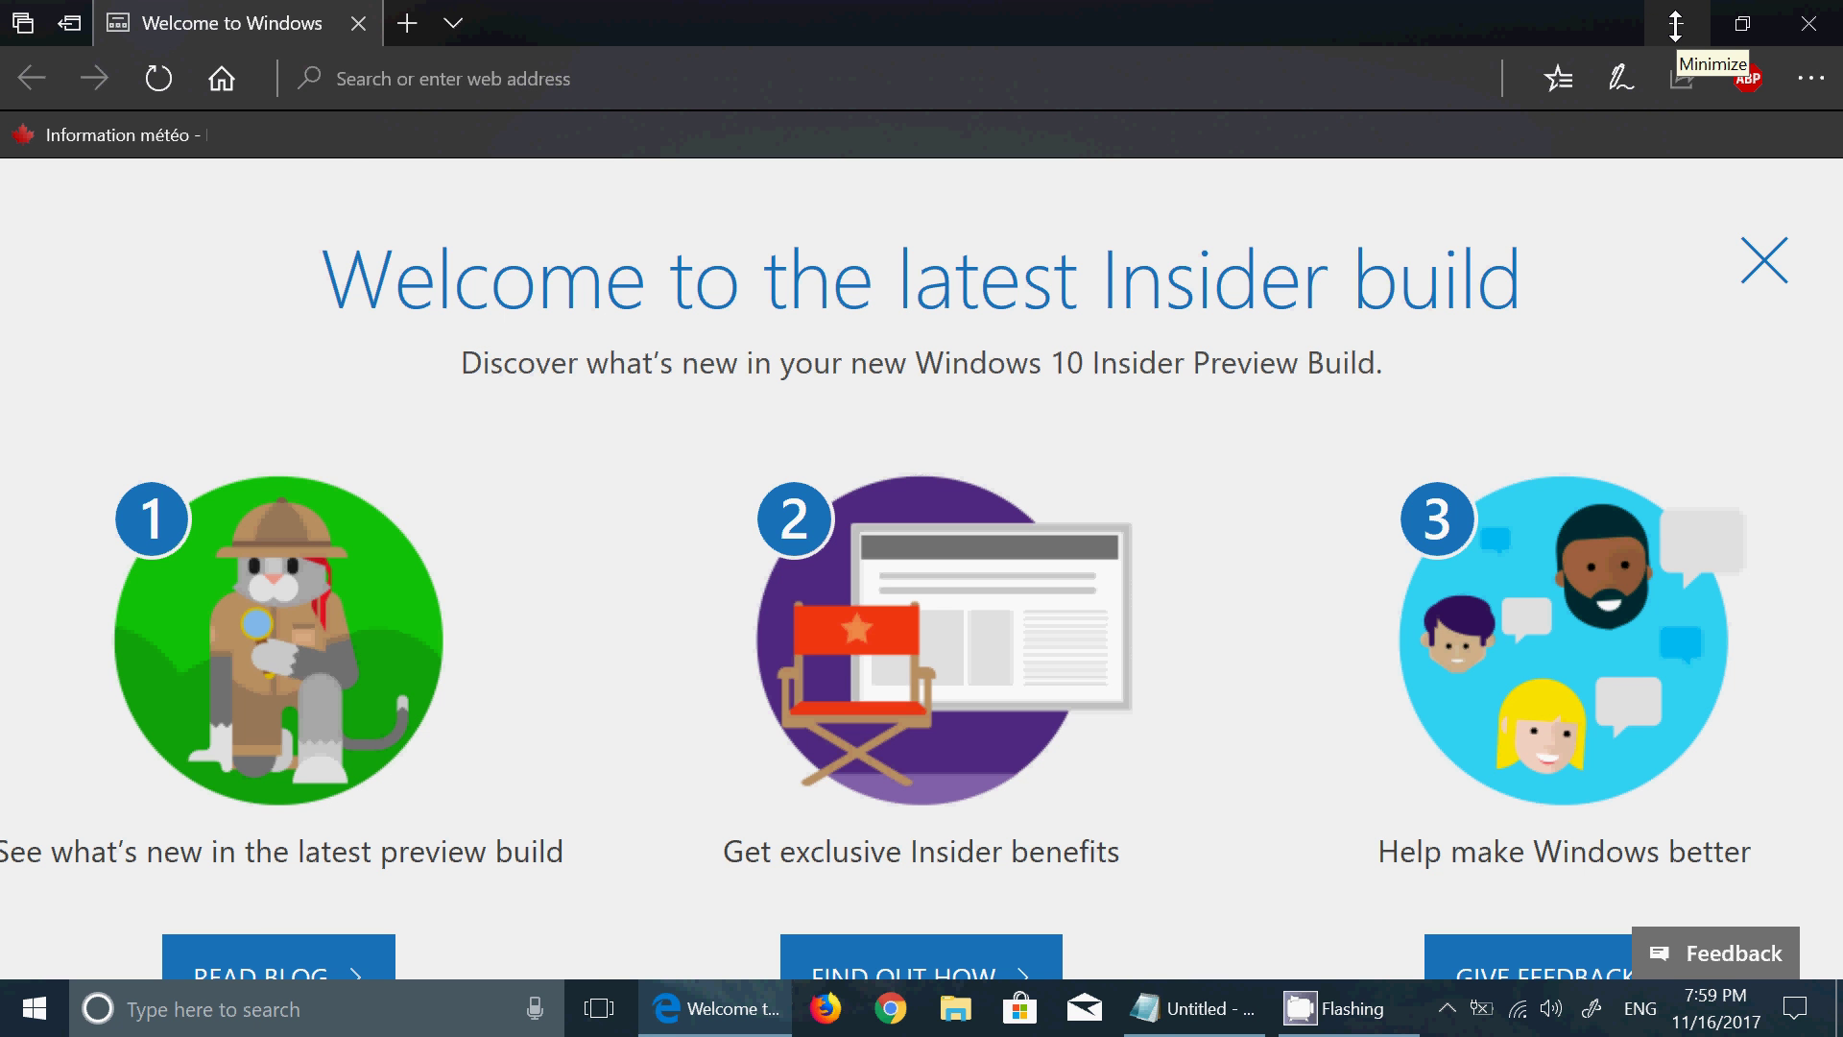
{"action": "left_click", "coordinate": [1675, 26]}
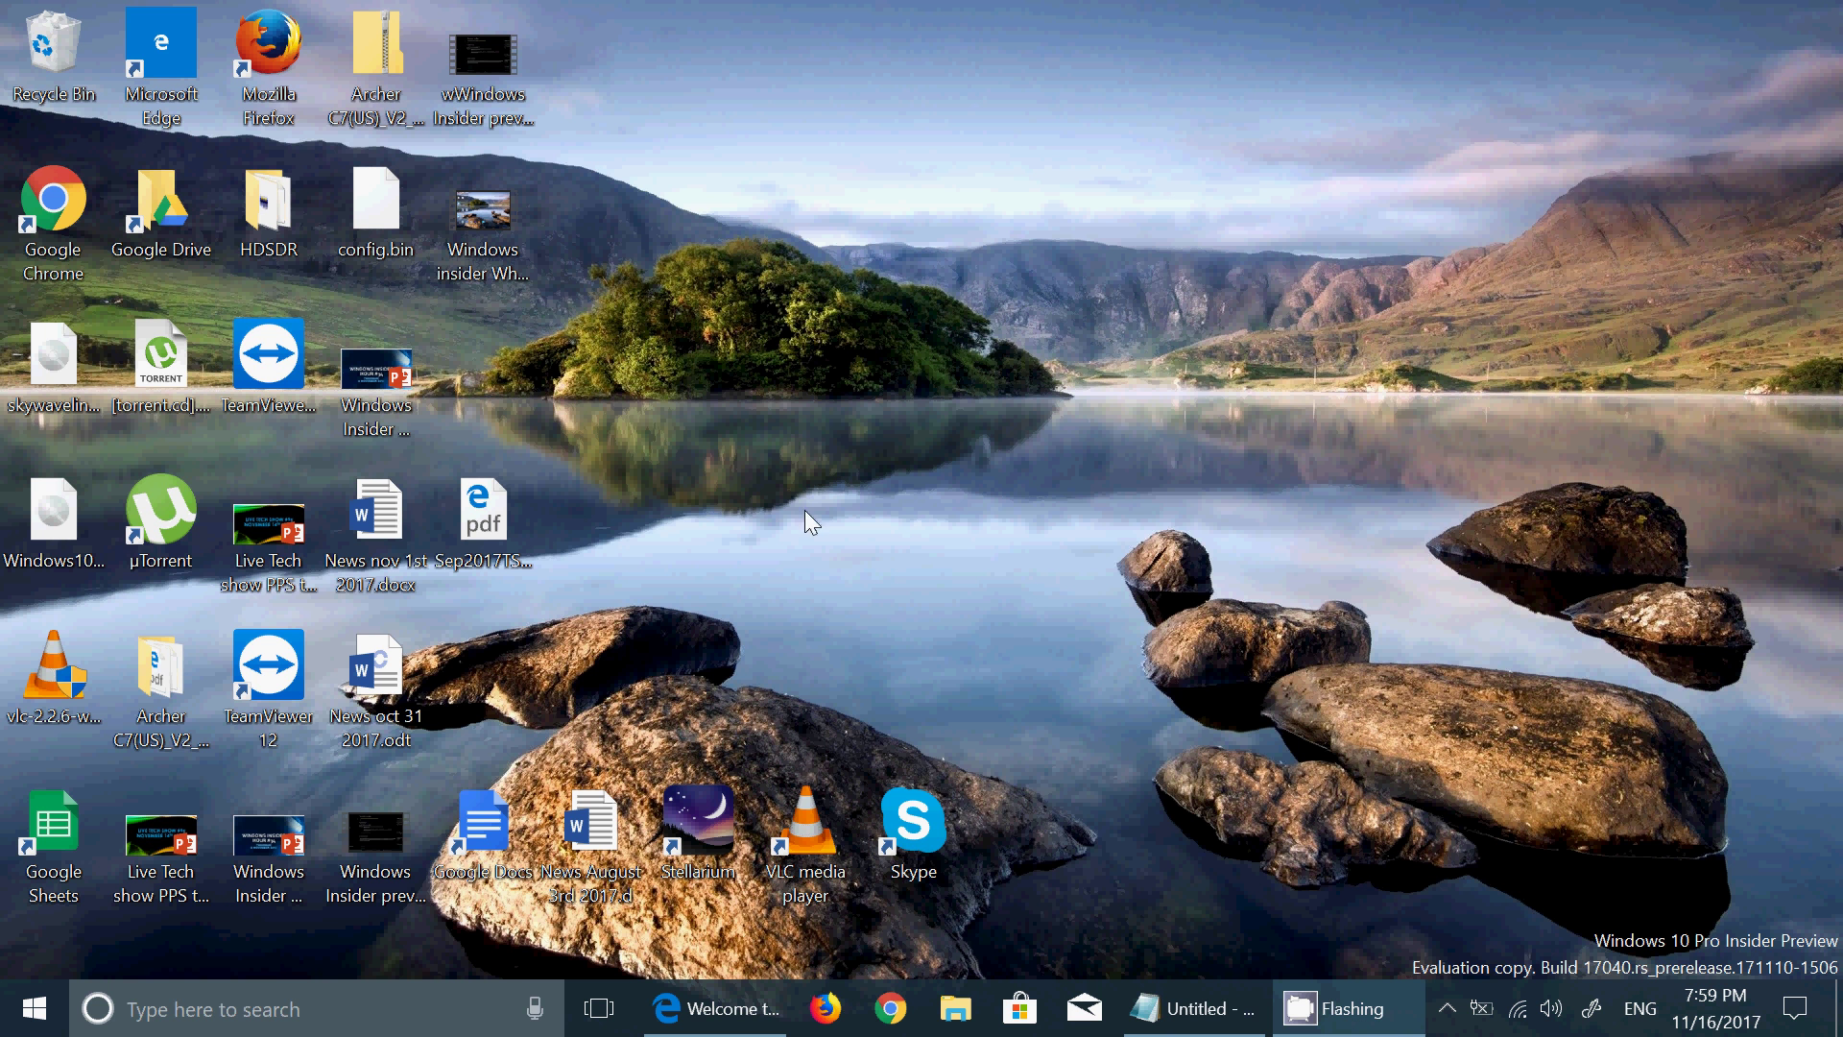
Step: Build the taskbar search "keyboard themes banana" by accepting the suggested words keyboard, themes and banana, and dismiss the search
{"action": "left_click", "coordinate": [334, 1008]}
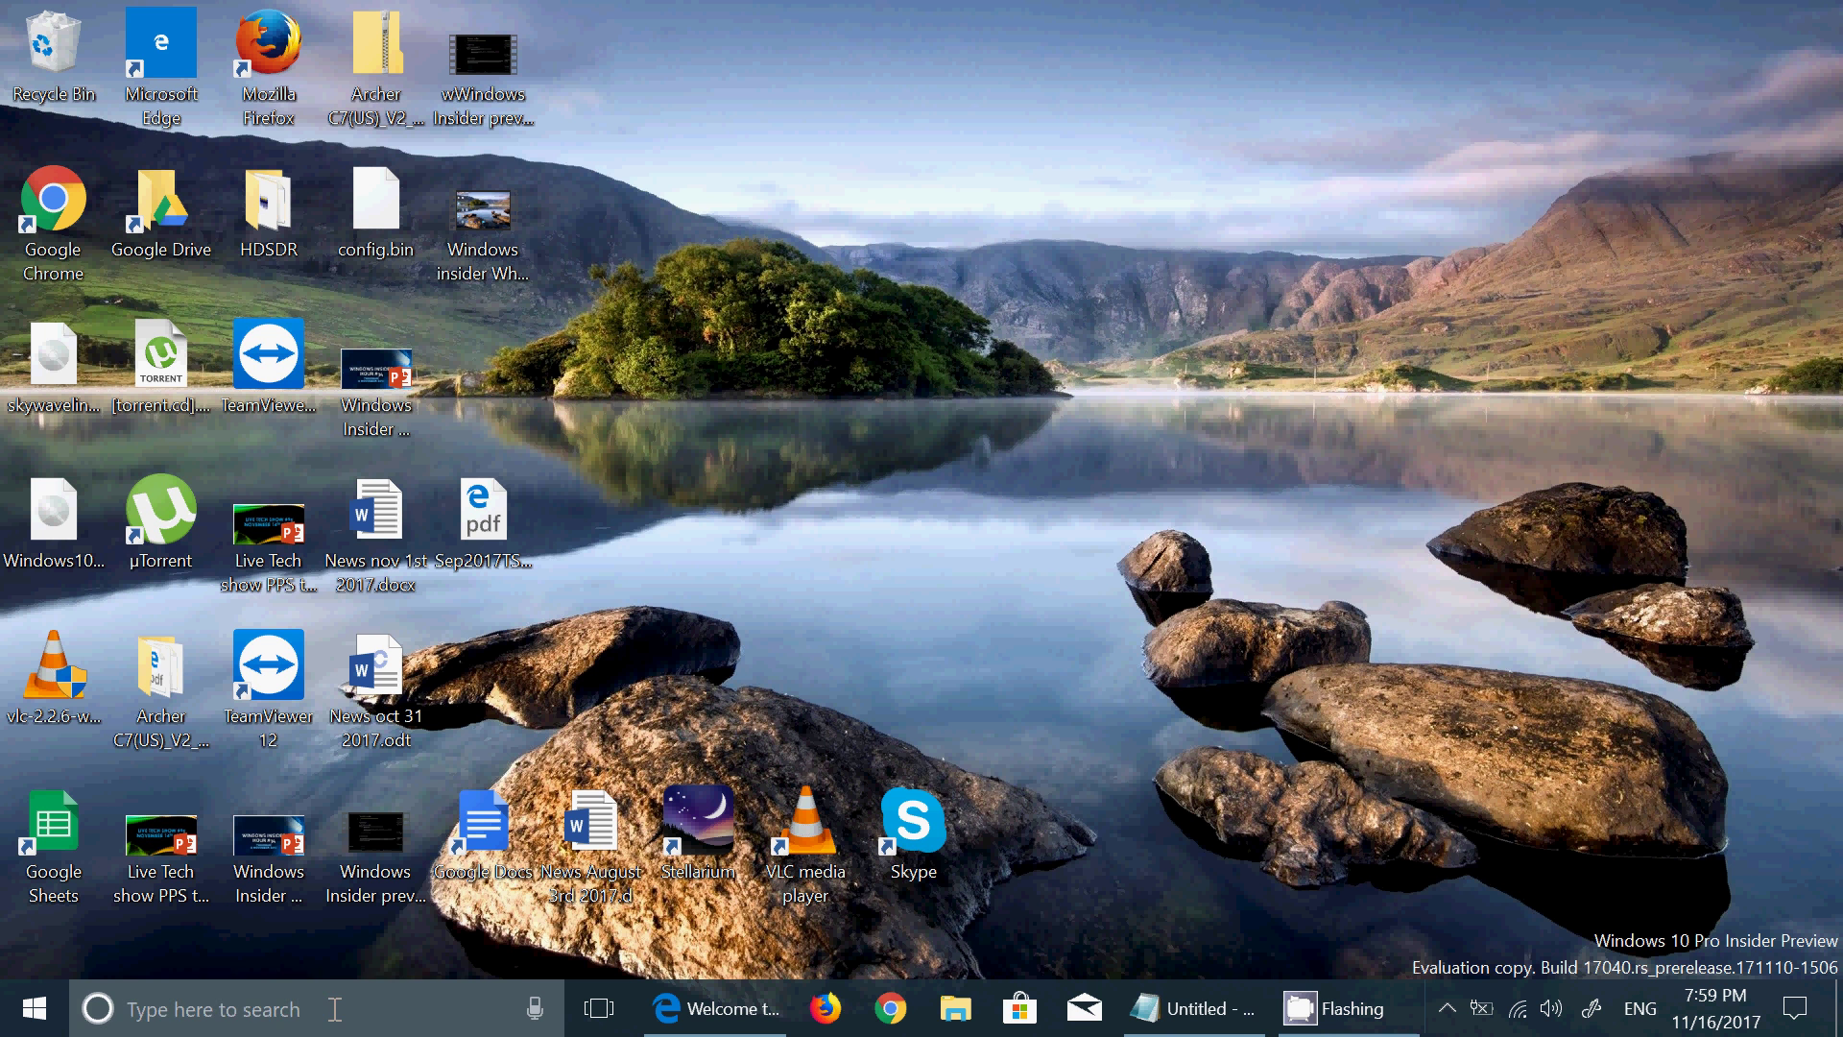
{"action": "type", "text": "key"}
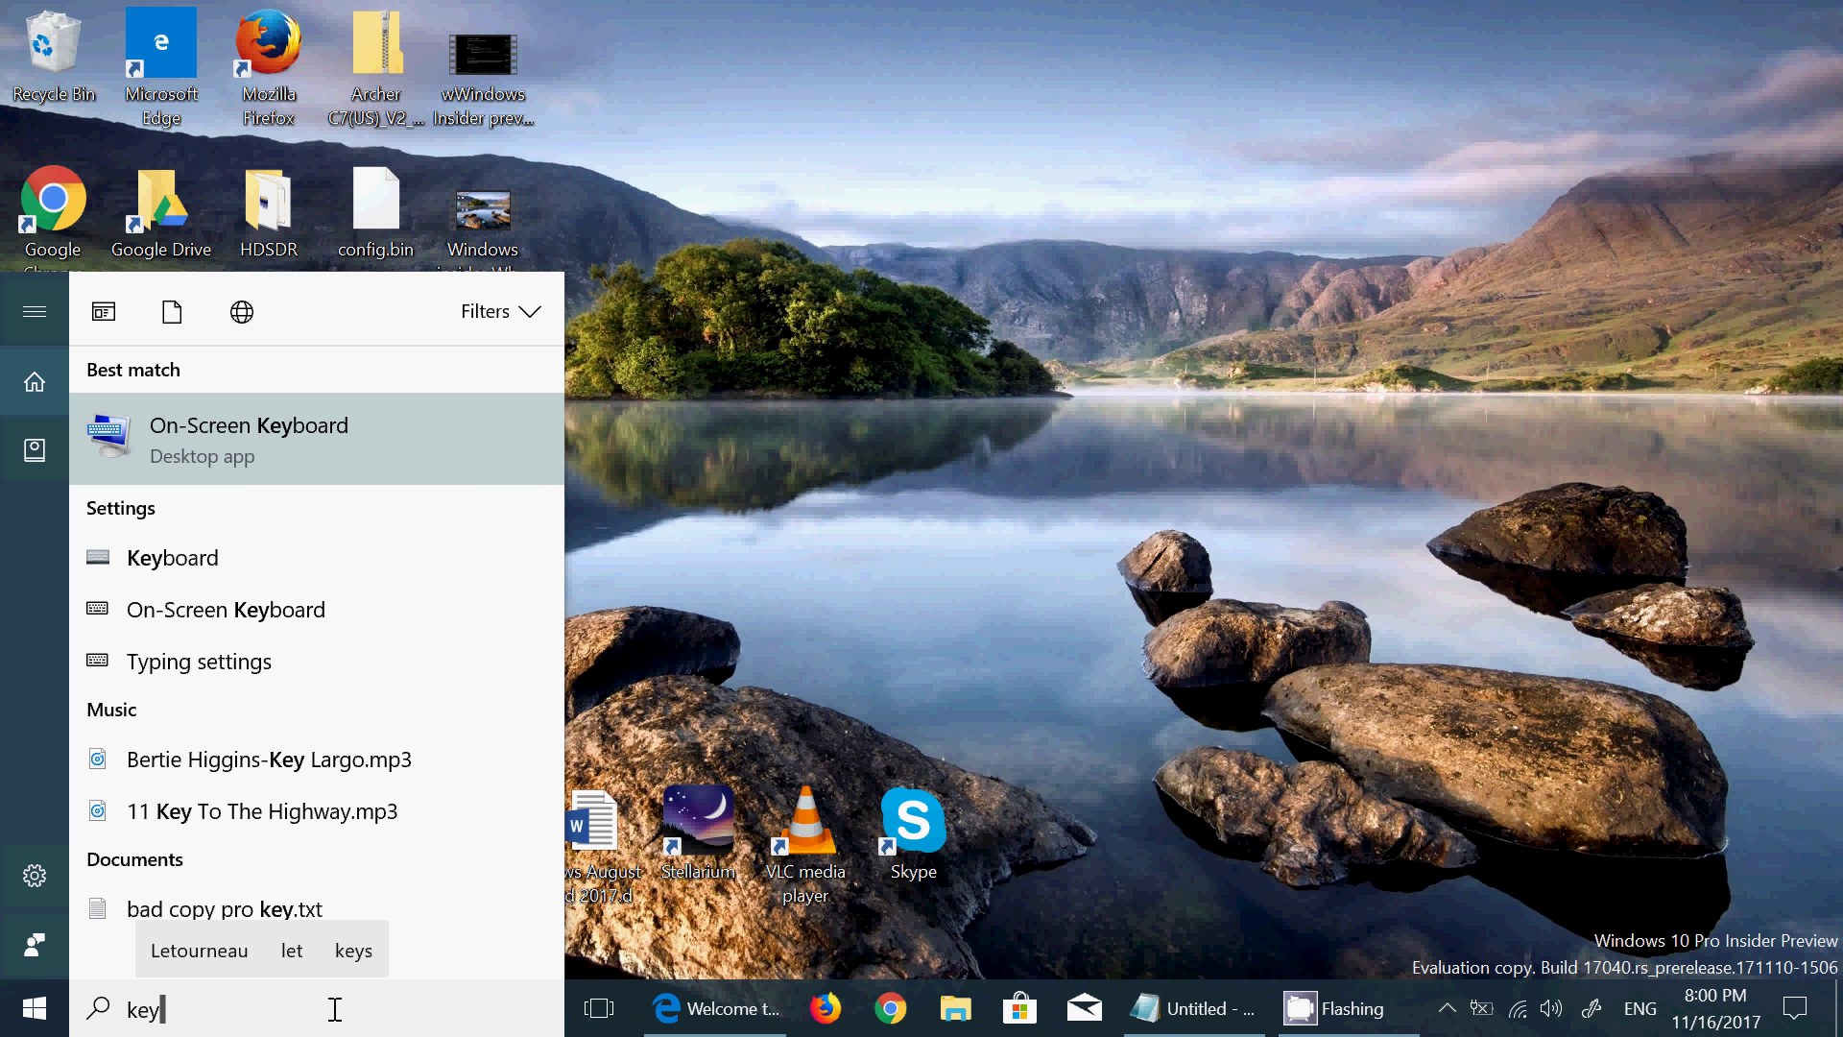
{"action": "type", "text": "bo"}
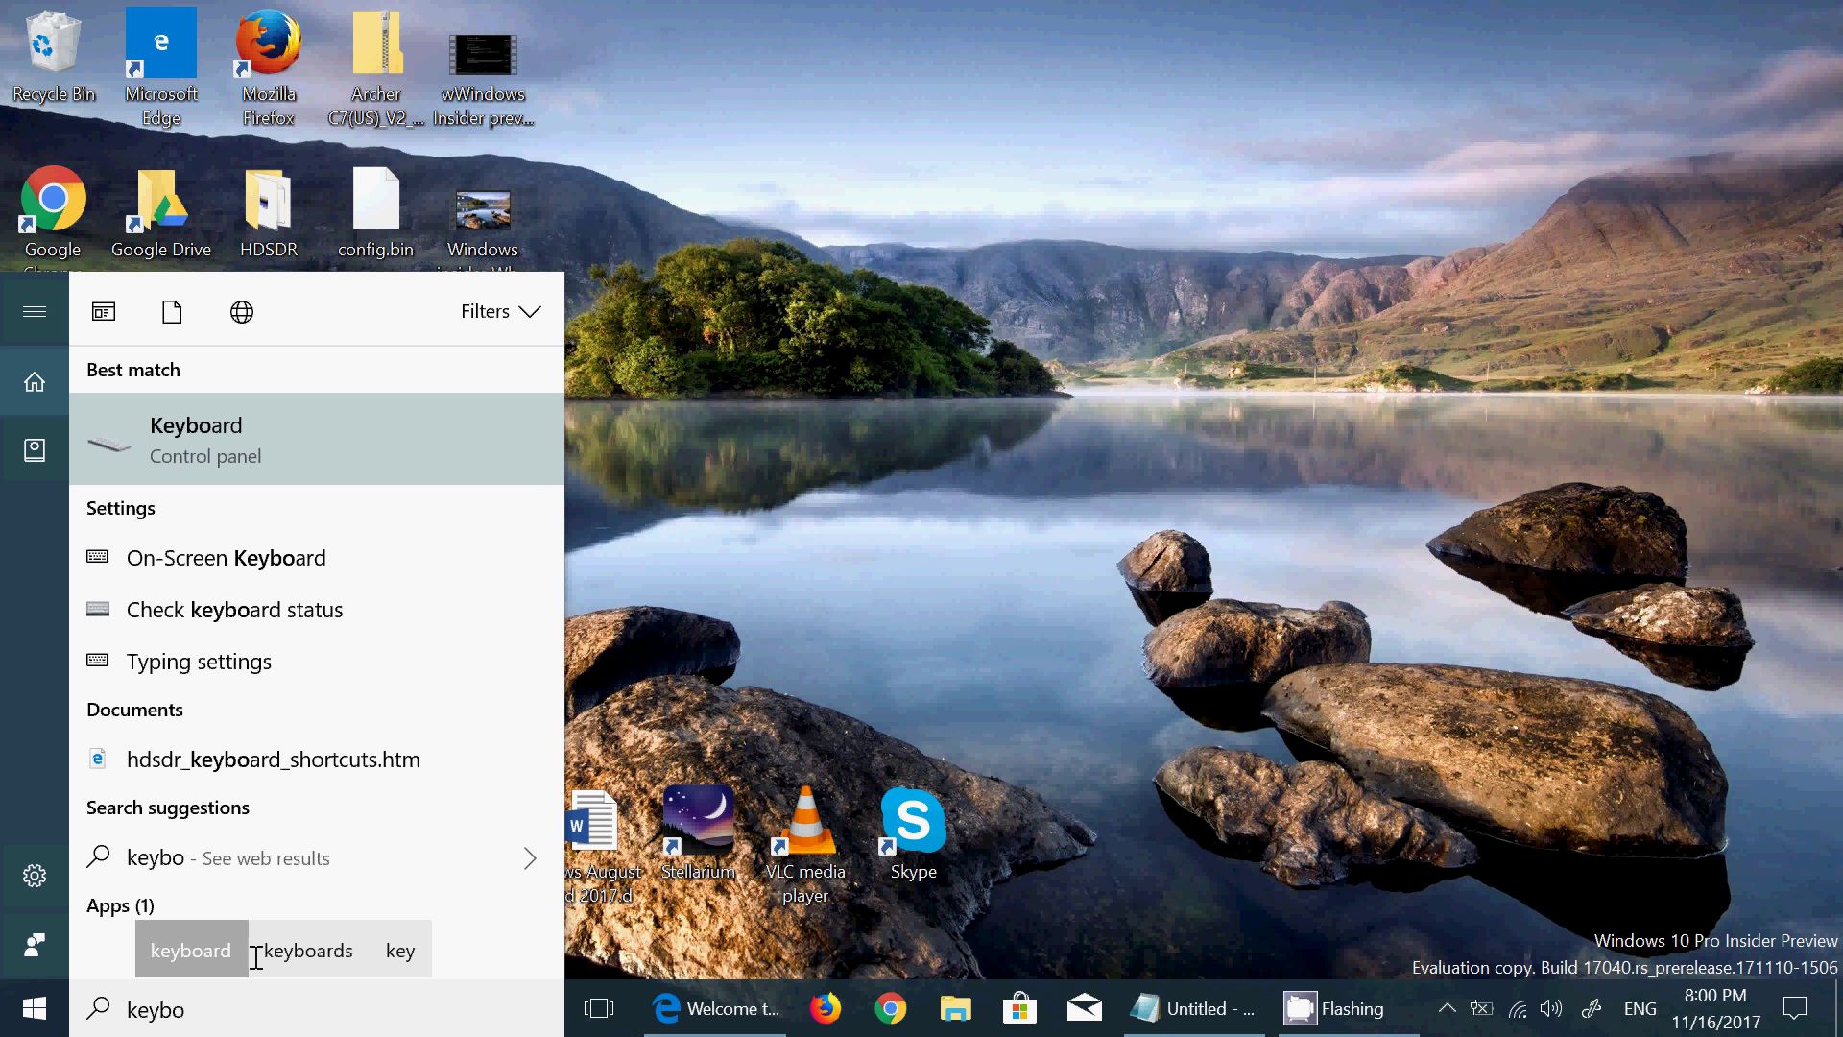
{"action": "left_click", "coordinate": [197, 950]}
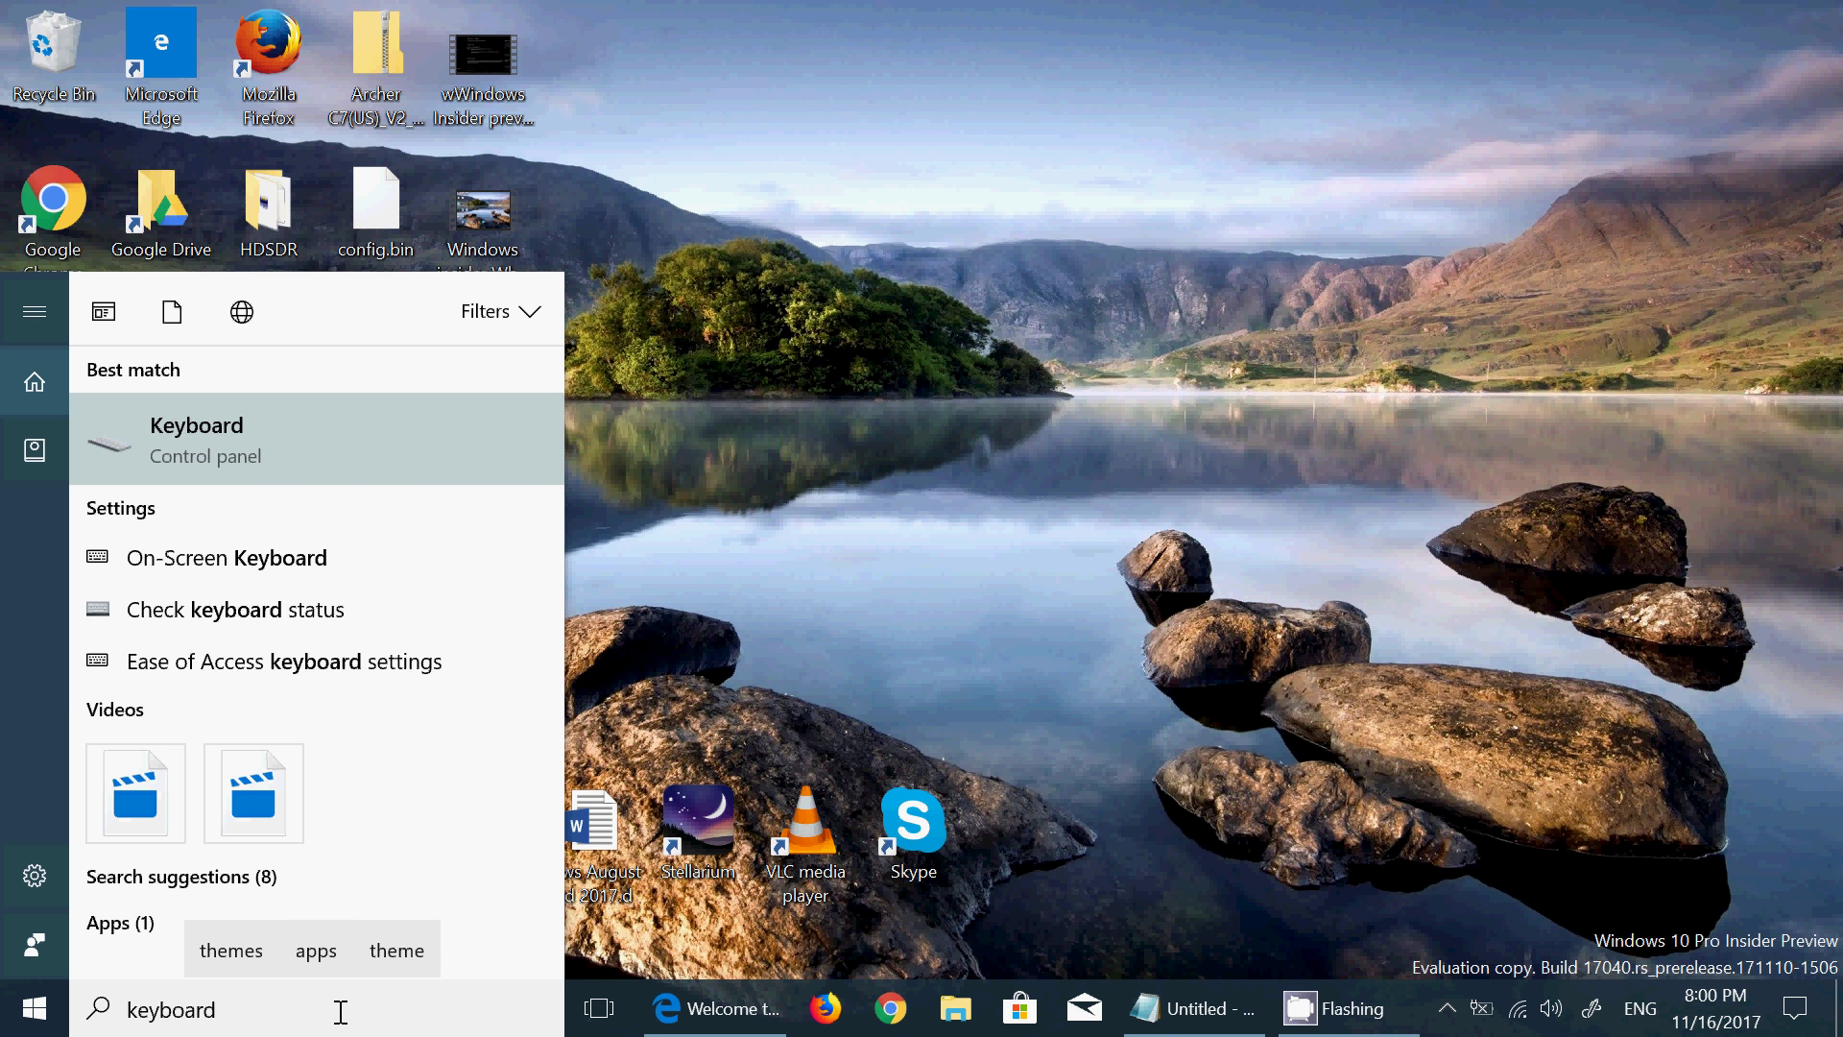
{"action": "left_click", "coordinate": [231, 950]}
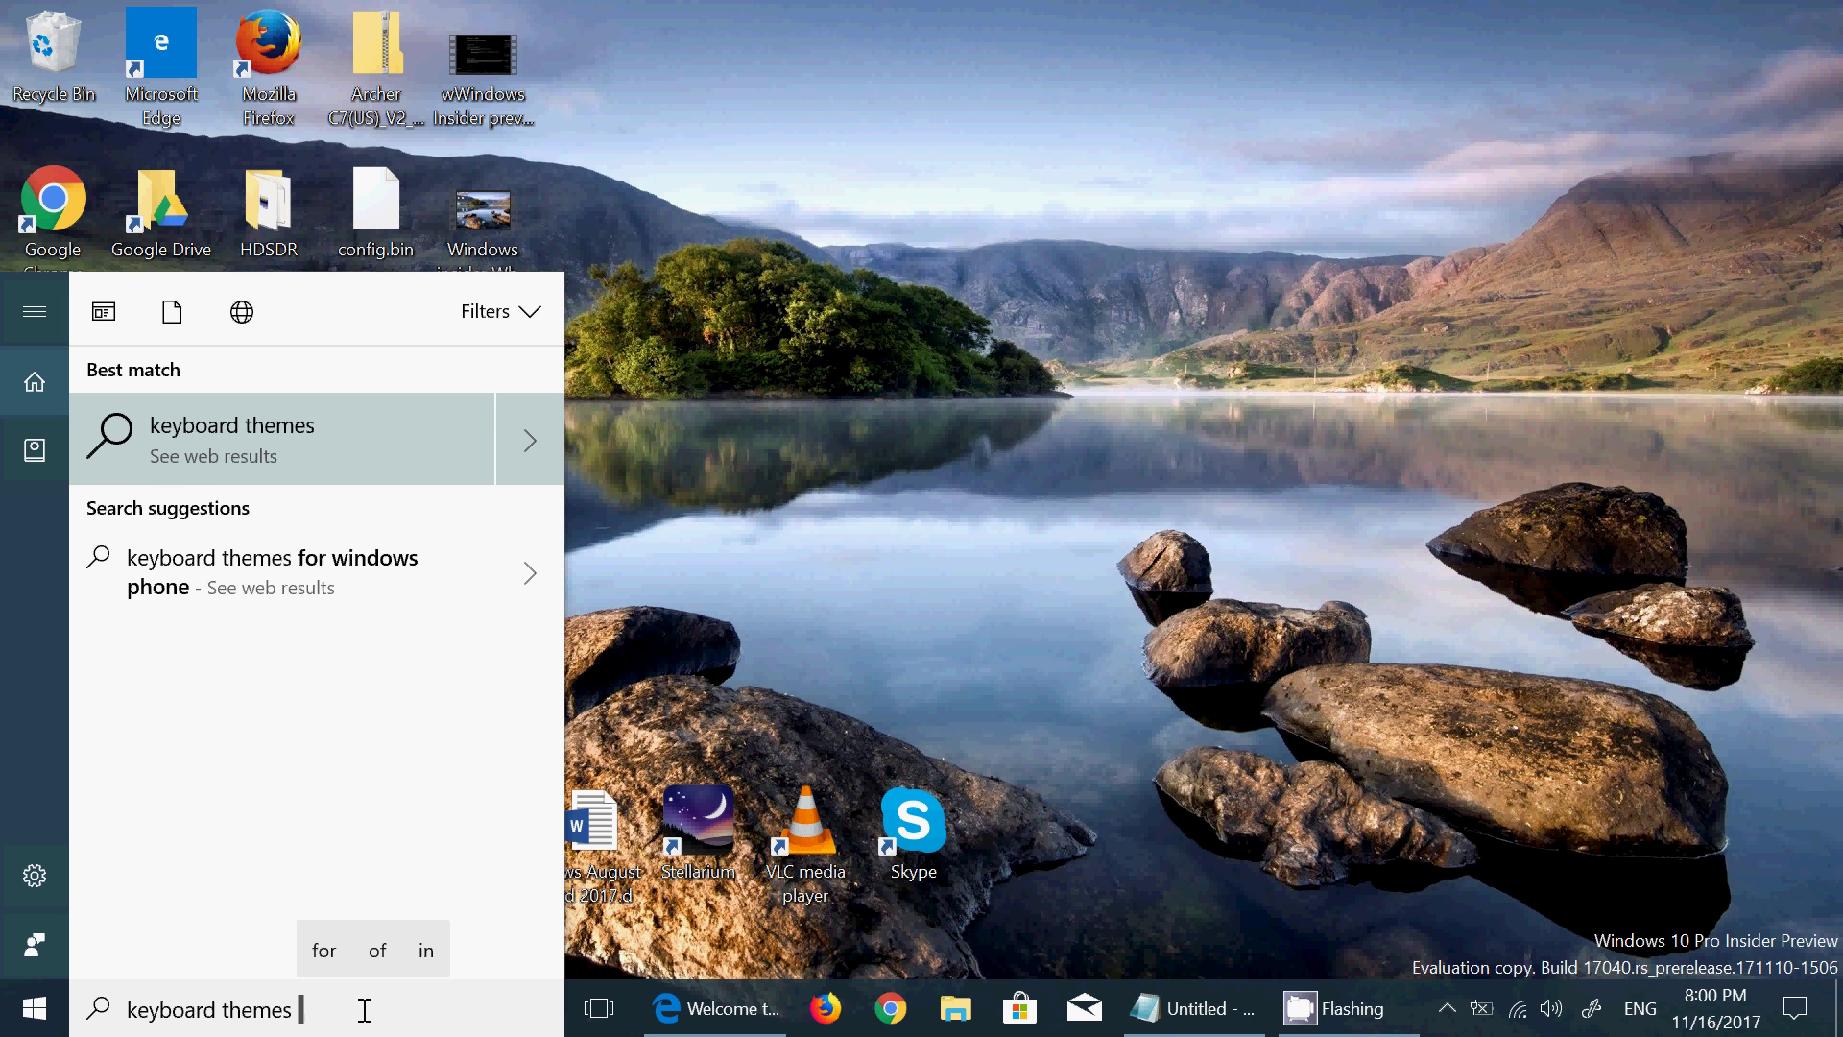
{"action": "type", "text": "bana"}
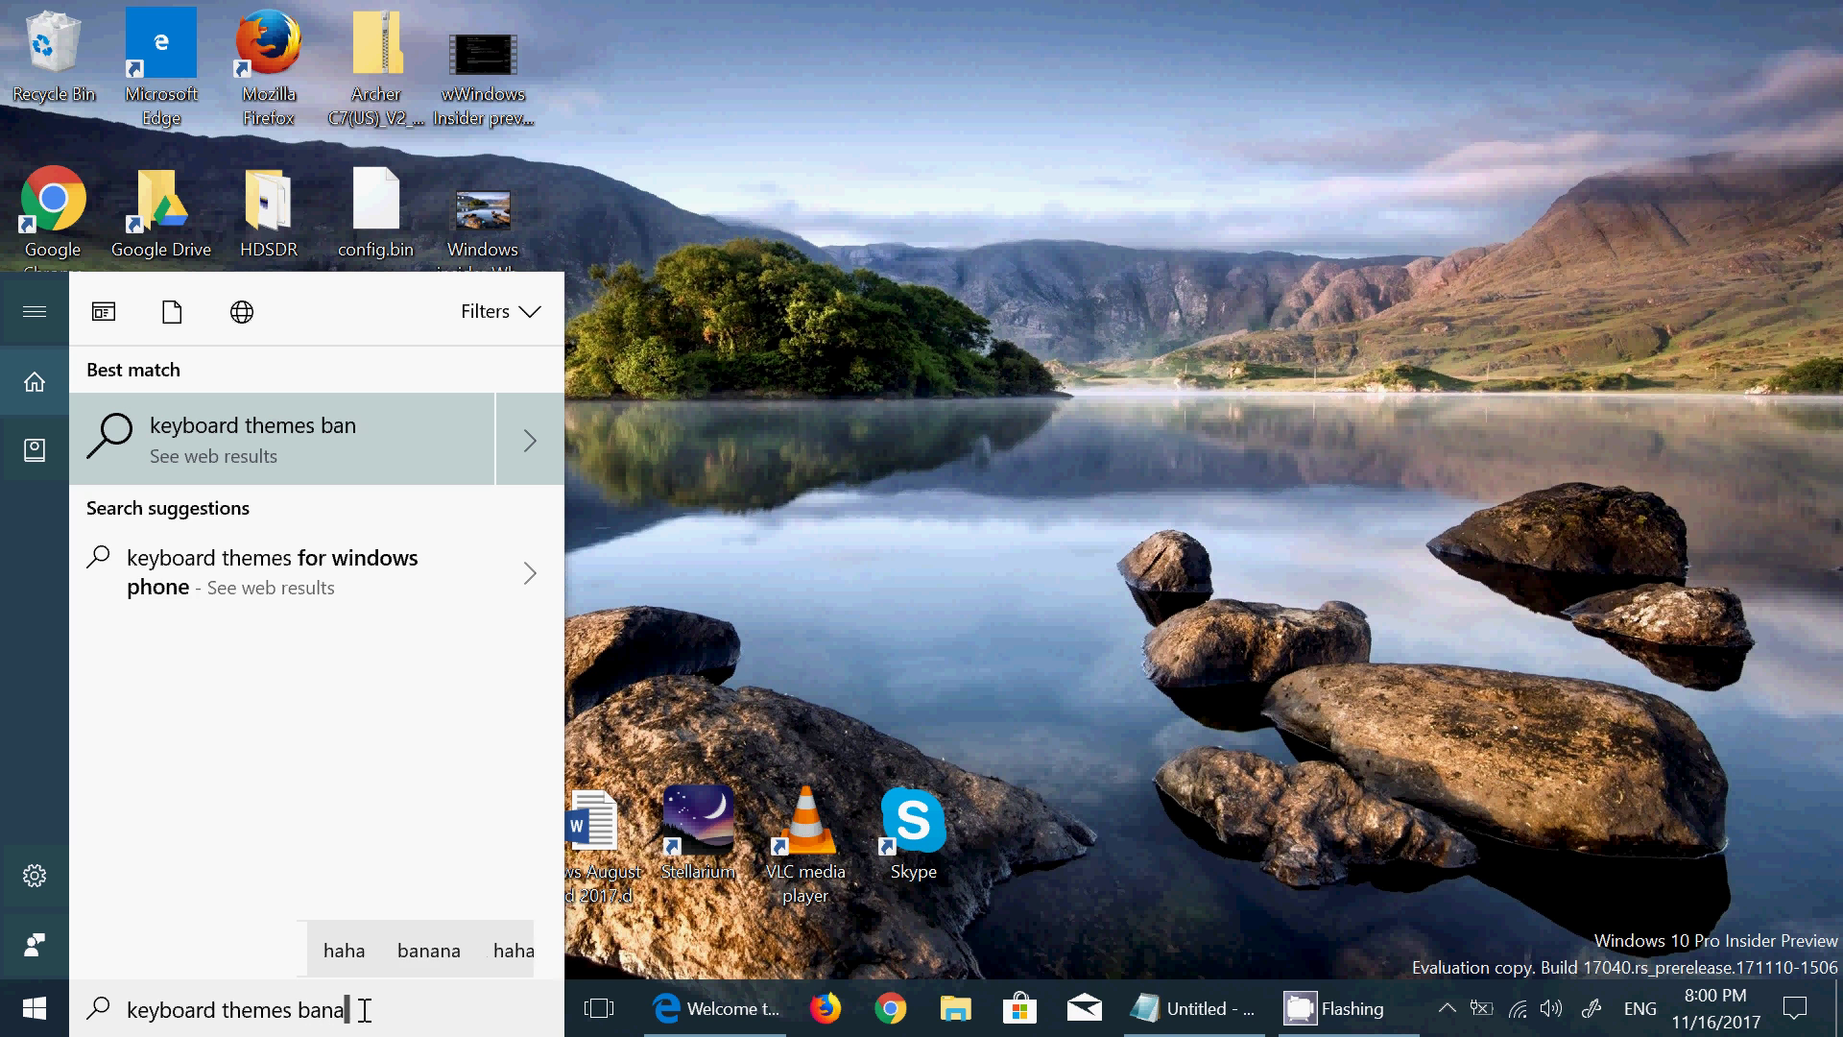
{"action": "left_click", "coordinate": [429, 952]}
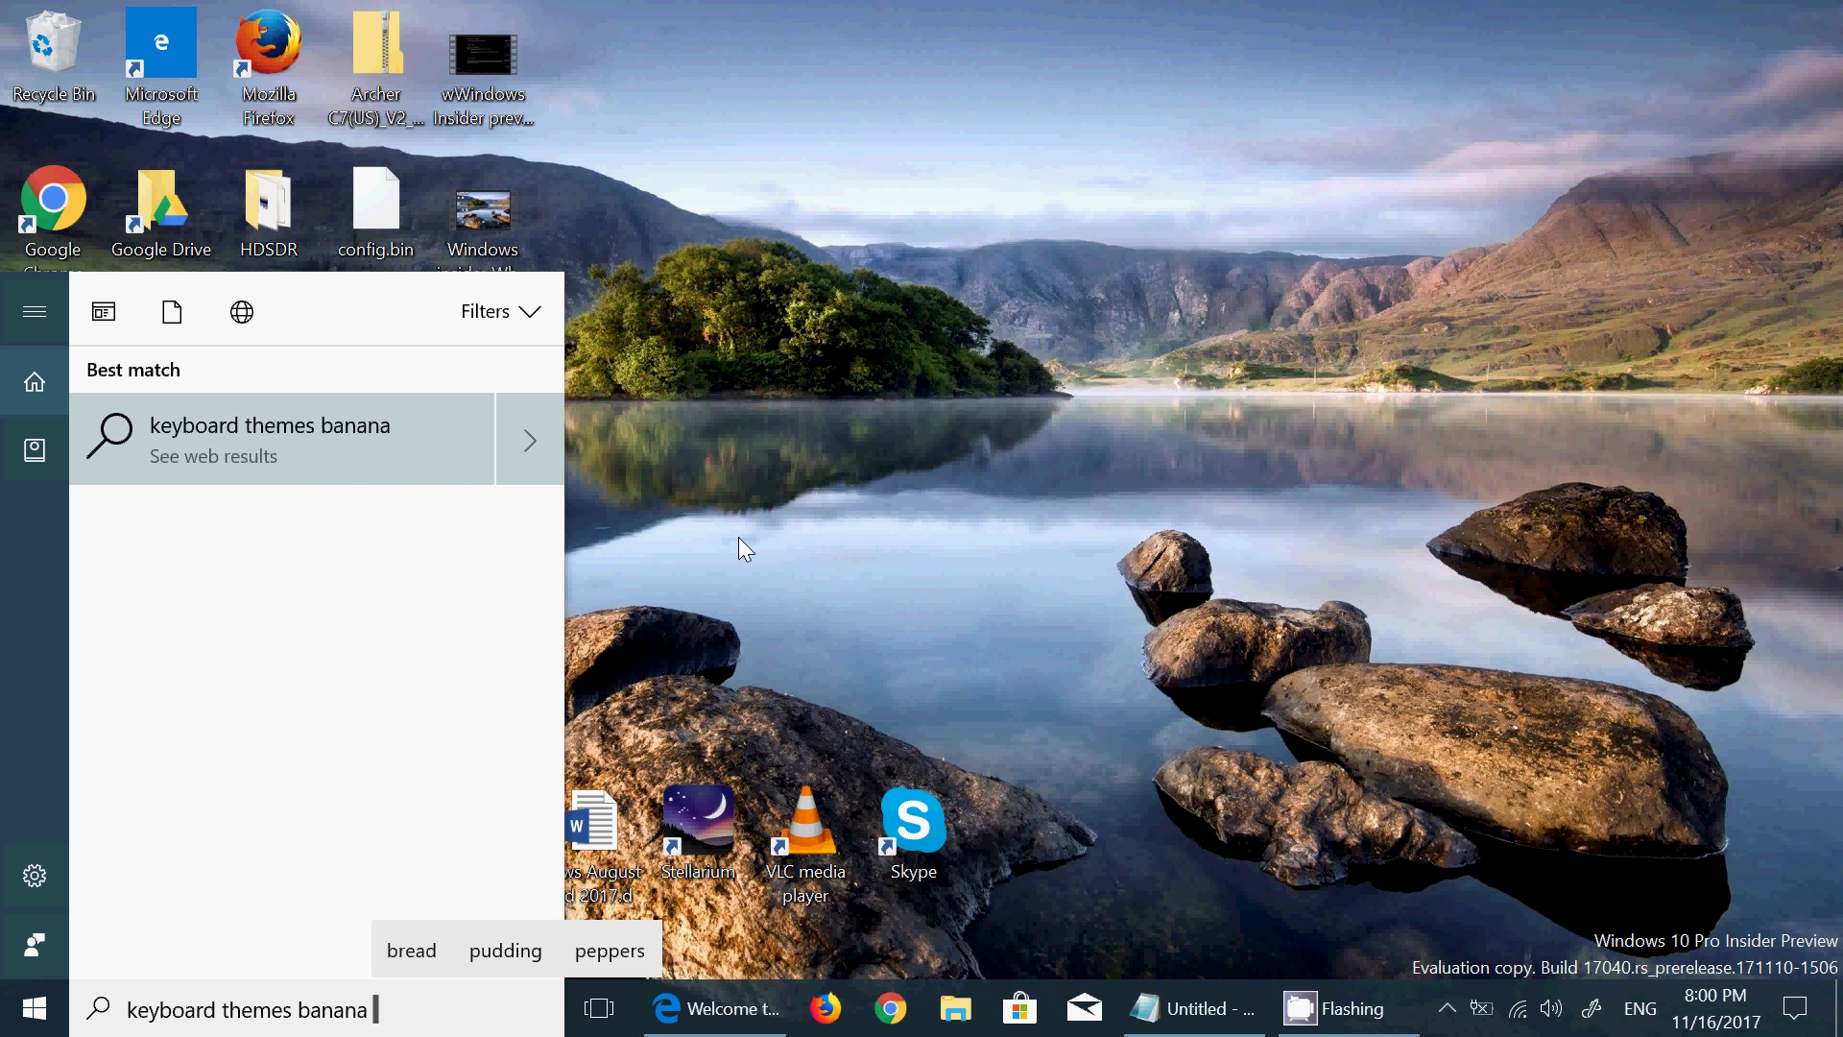
{"action": "left_click", "coordinate": [872, 486]}
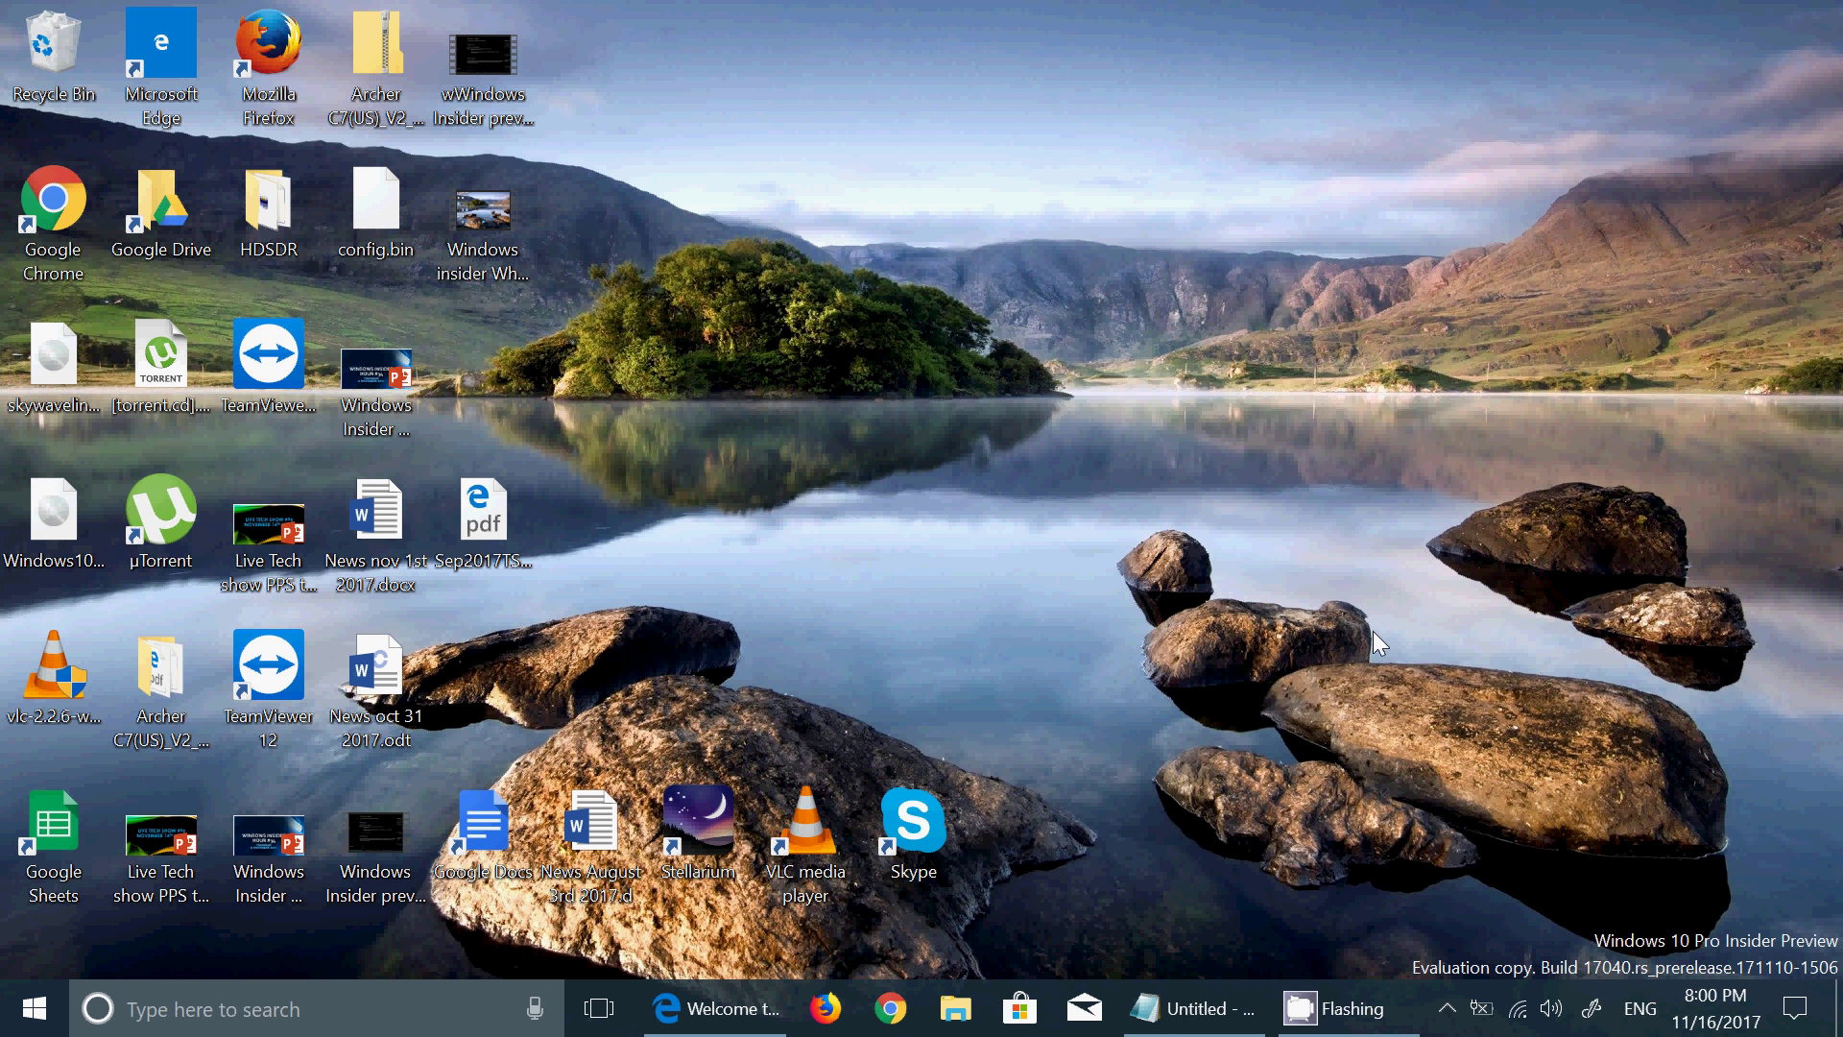
Step: Open the System display settings, examine the scale, resolution and multiple-display options for display 2, and close Settings
{"action": "left_click", "coordinate": [1809, 1011]}
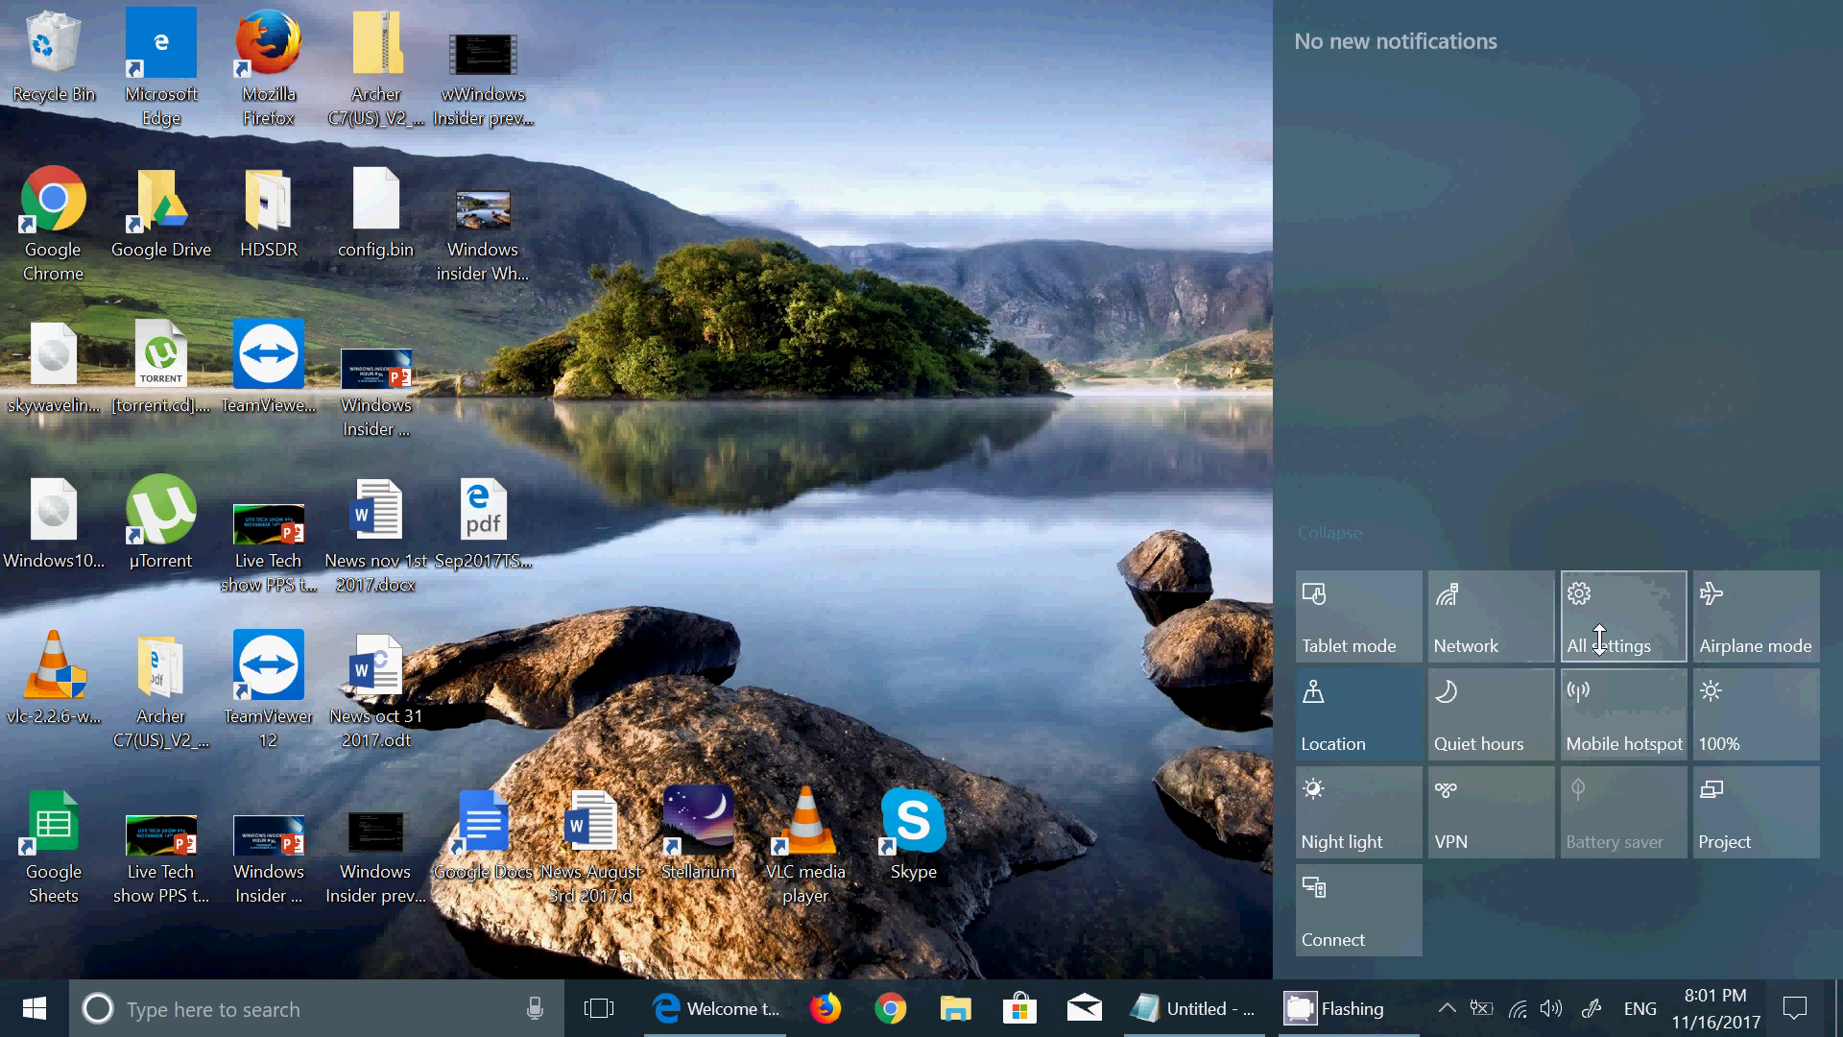
{"action": "left_click", "coordinate": [1622, 614]}
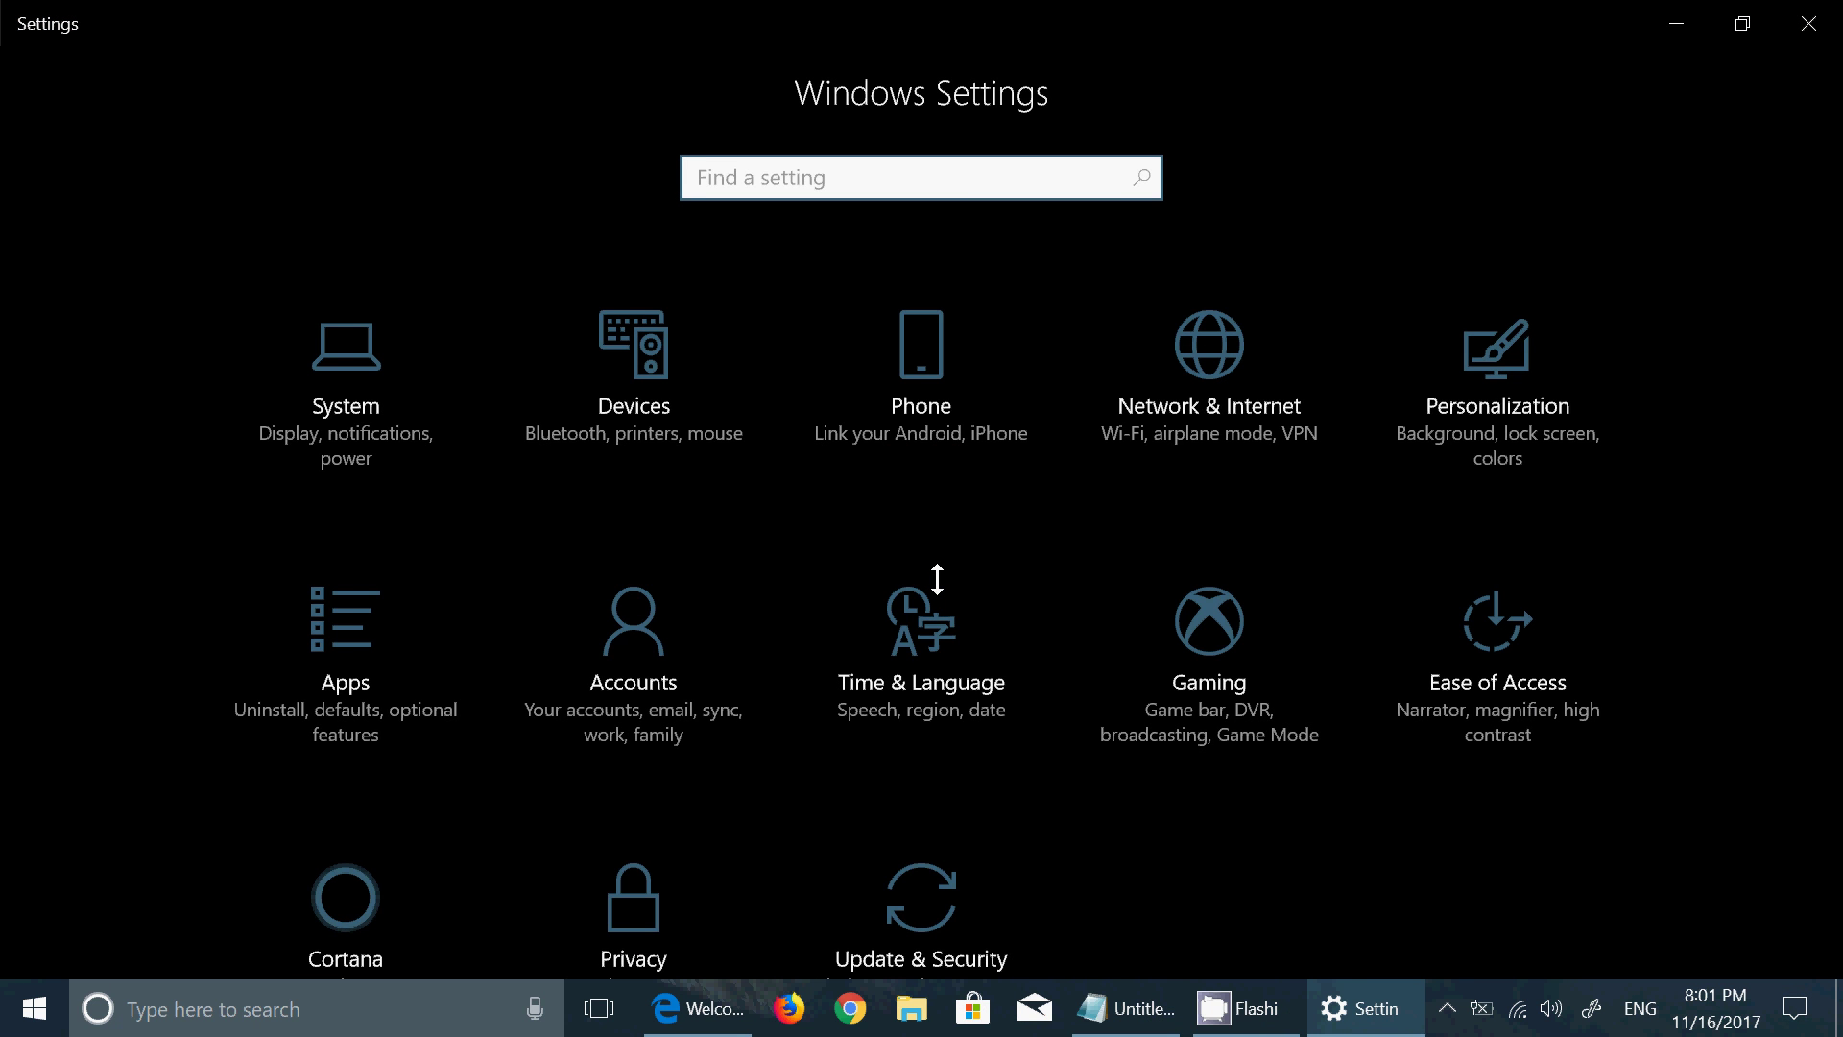
{"action": "left_click", "coordinate": [323, 411]}
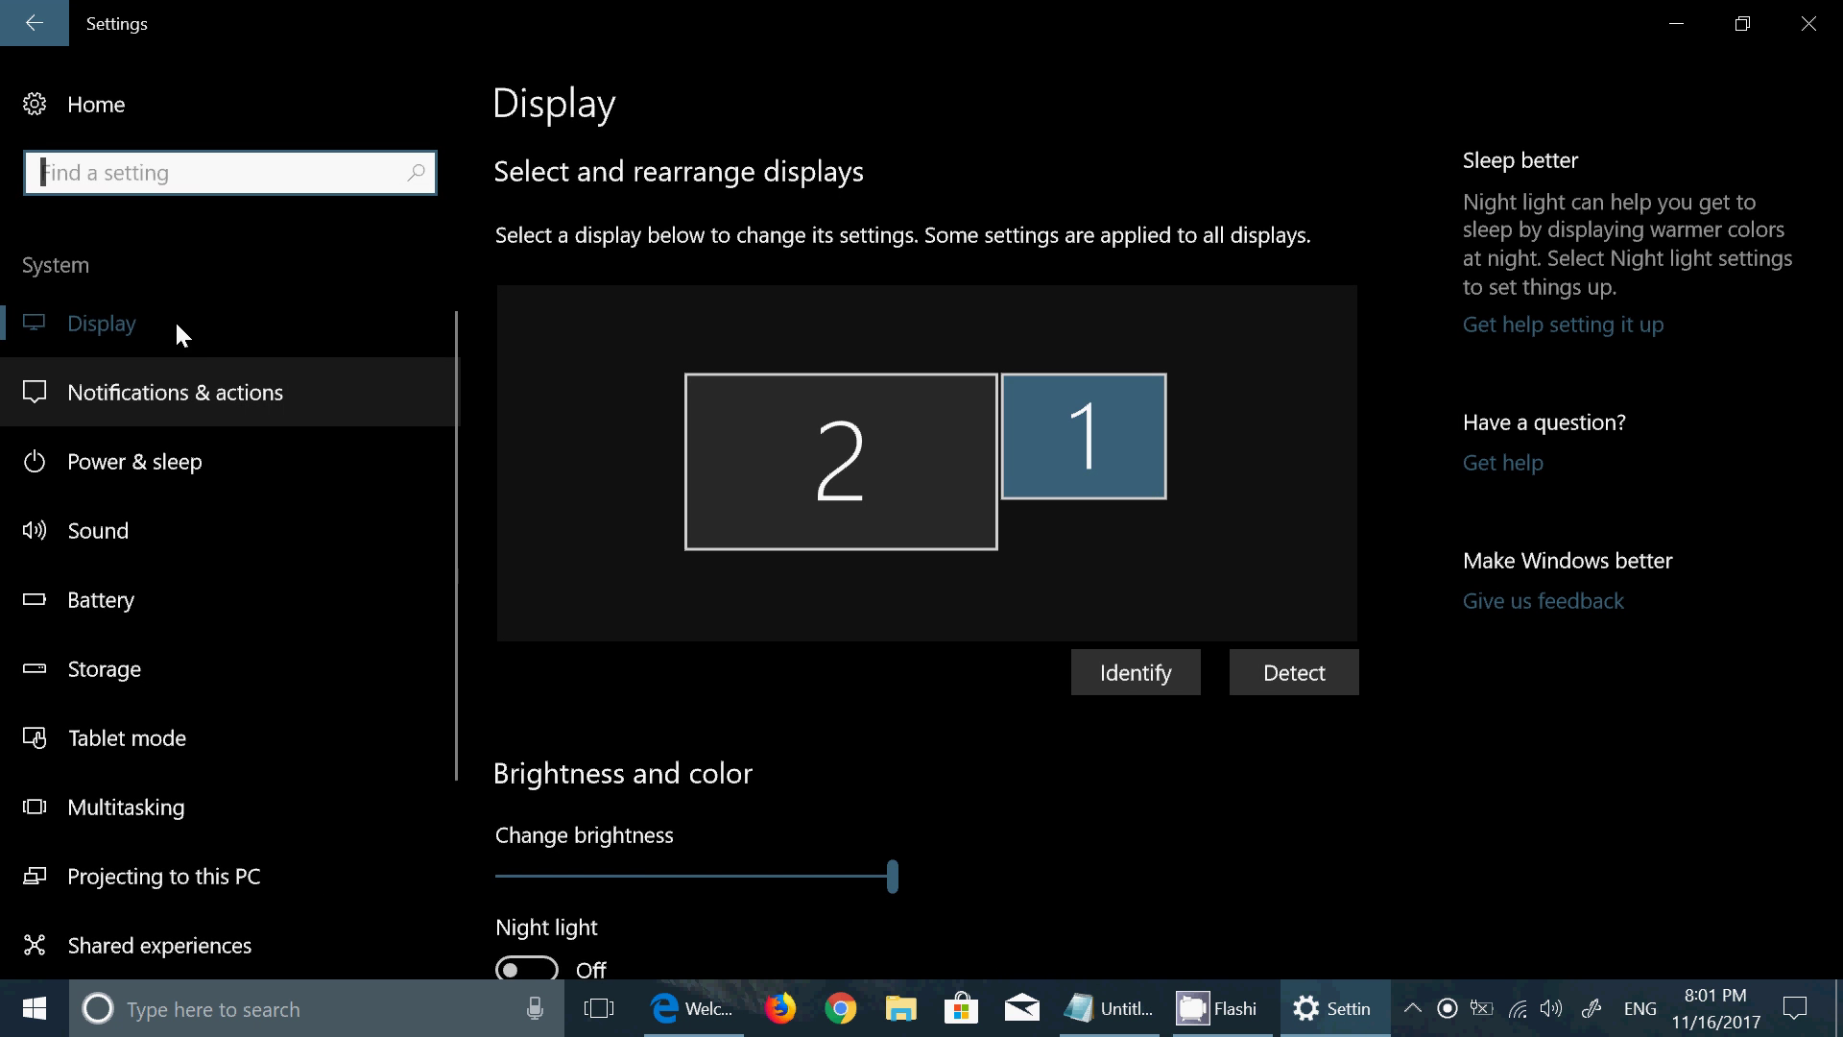
{"action": "scroll", "coordinate": [1159, 895], "scroll_direction": "down", "scroll_amount": 2}
{"action": "scroll", "coordinate": [1162, 883], "scroll_direction": "down", "scroll_amount": 5}
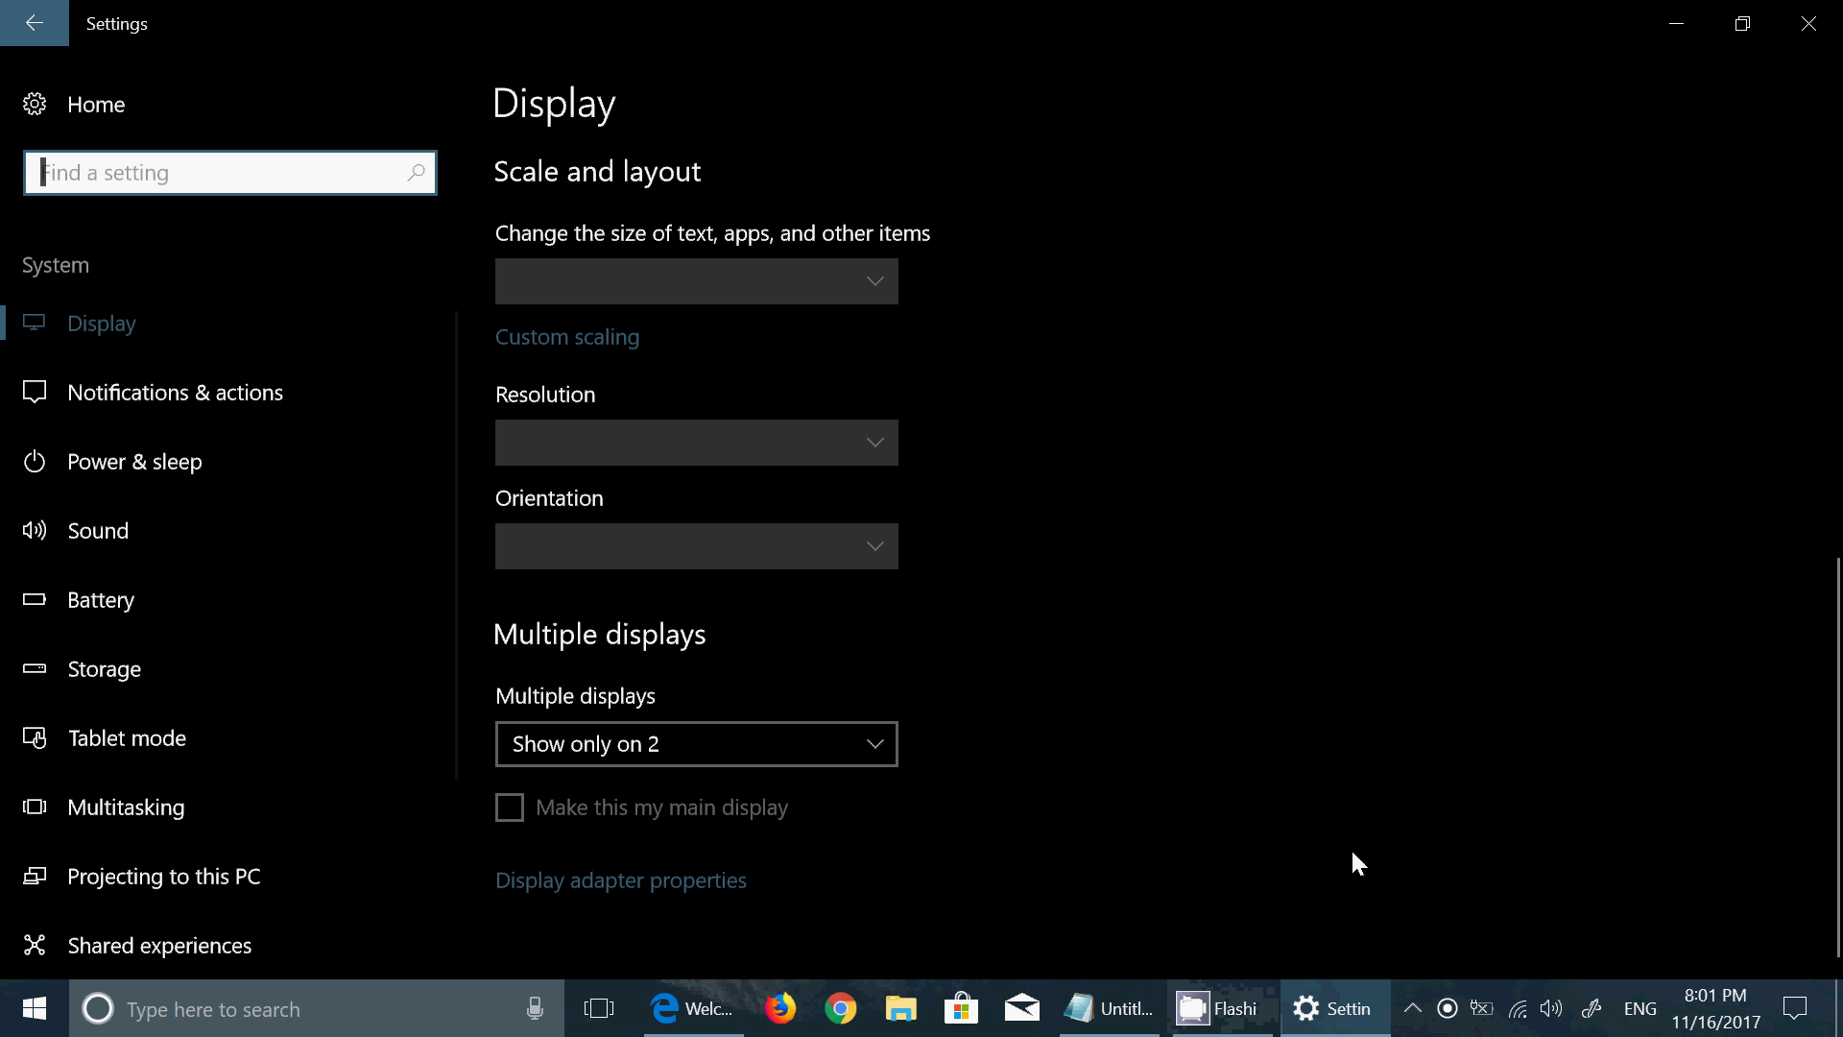
{"action": "scroll", "coordinate": [999, 887], "scroll_direction": "up", "scroll_amount": 7}
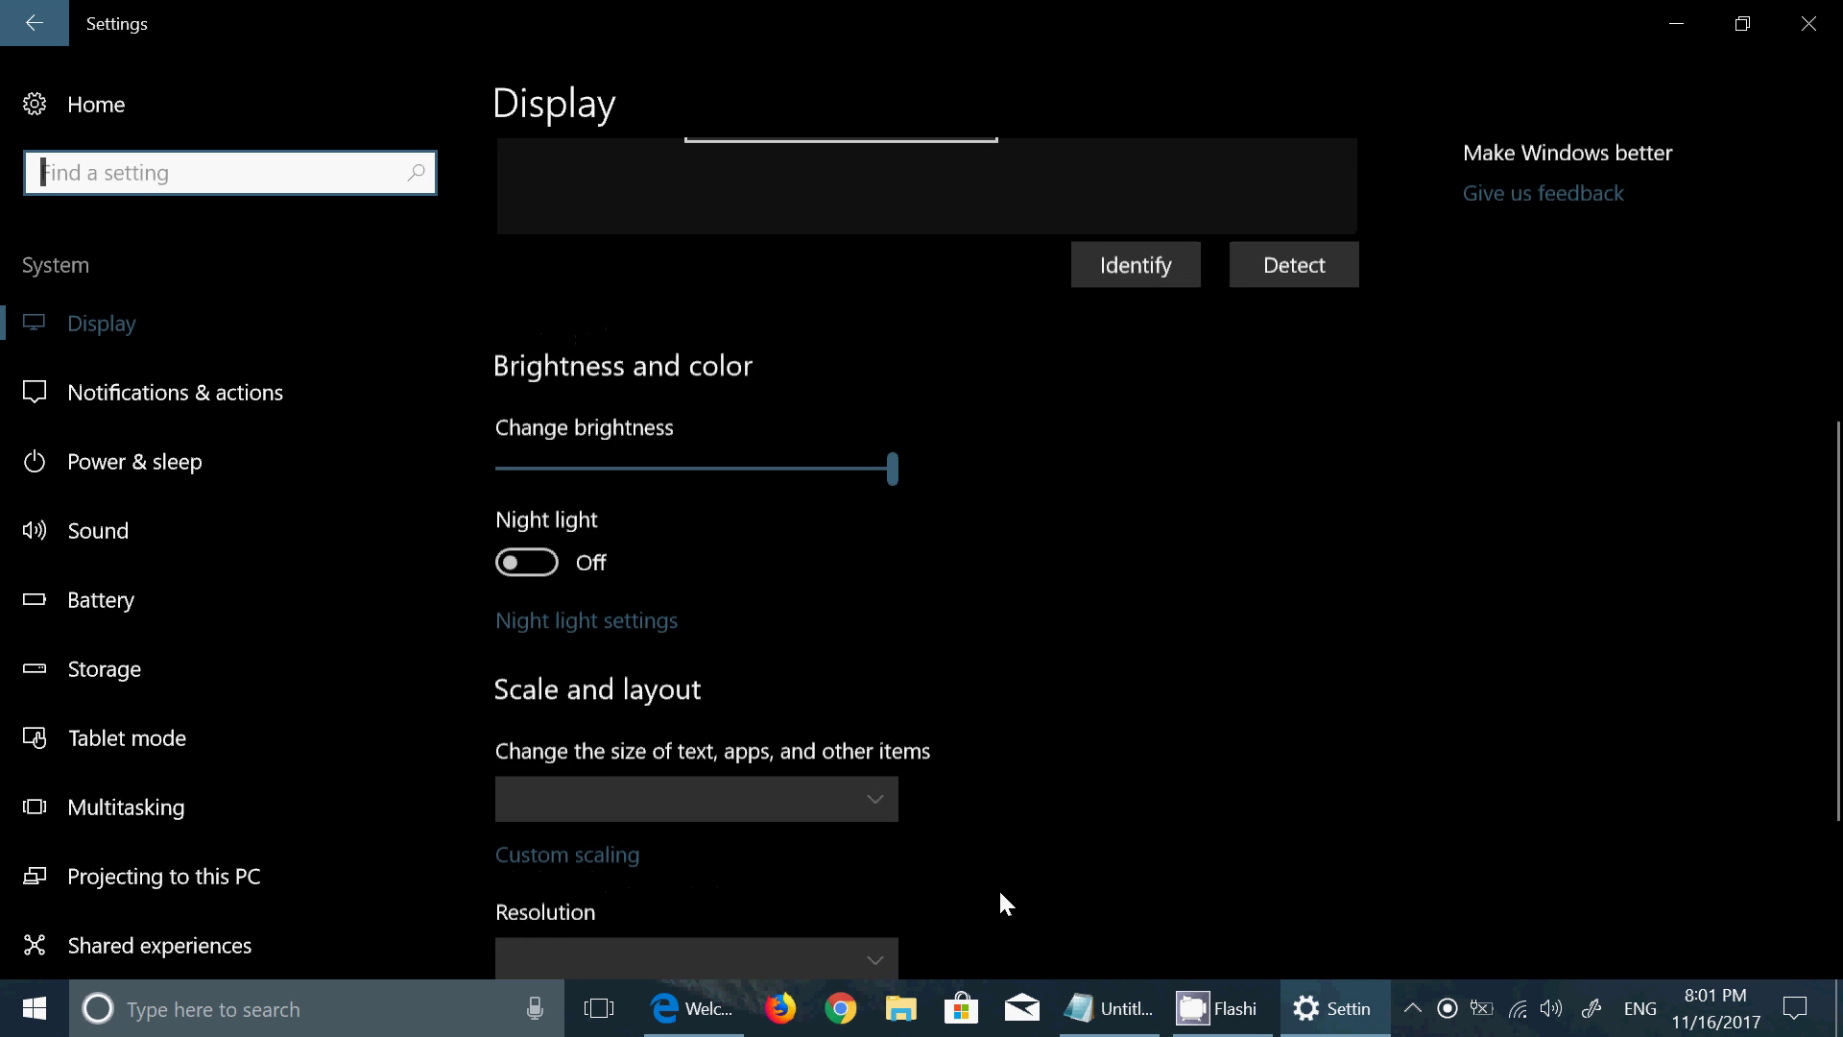
{"action": "left_click", "coordinate": [809, 499]}
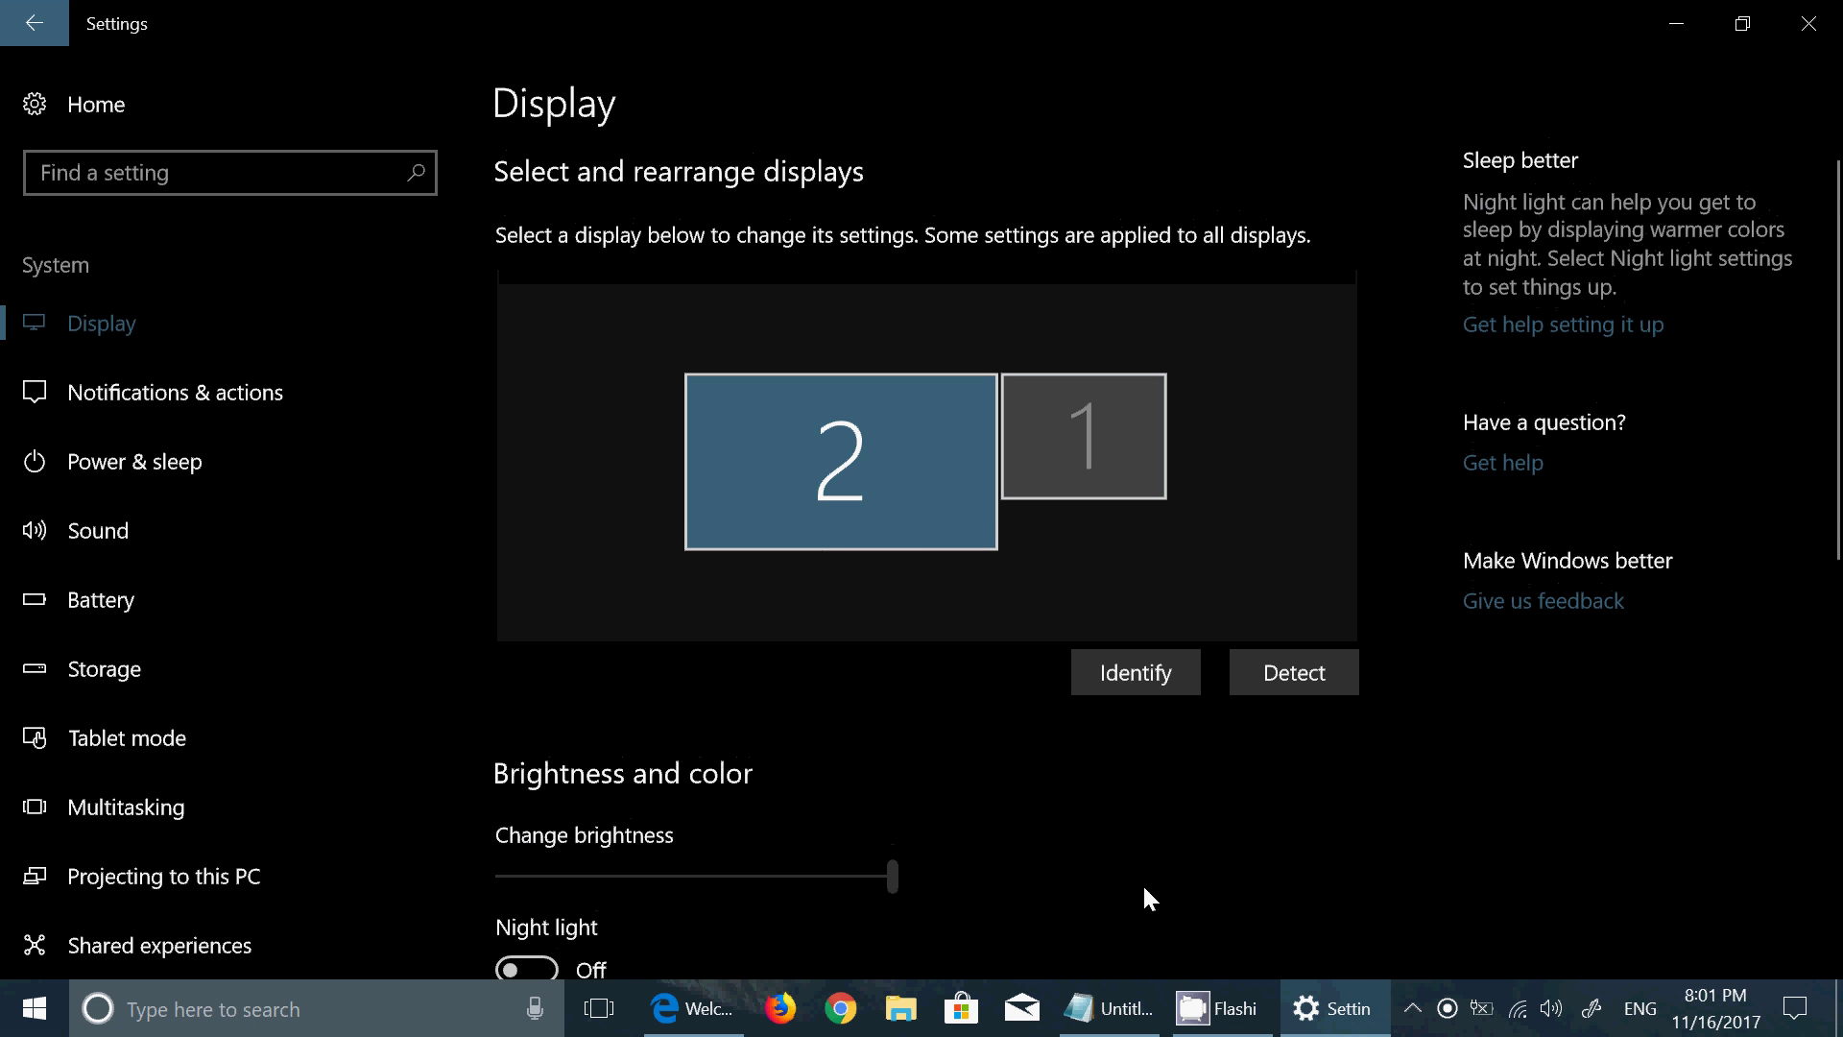
{"action": "scroll", "coordinate": [1143, 888], "scroll_direction": "down", "scroll_amount": 5}
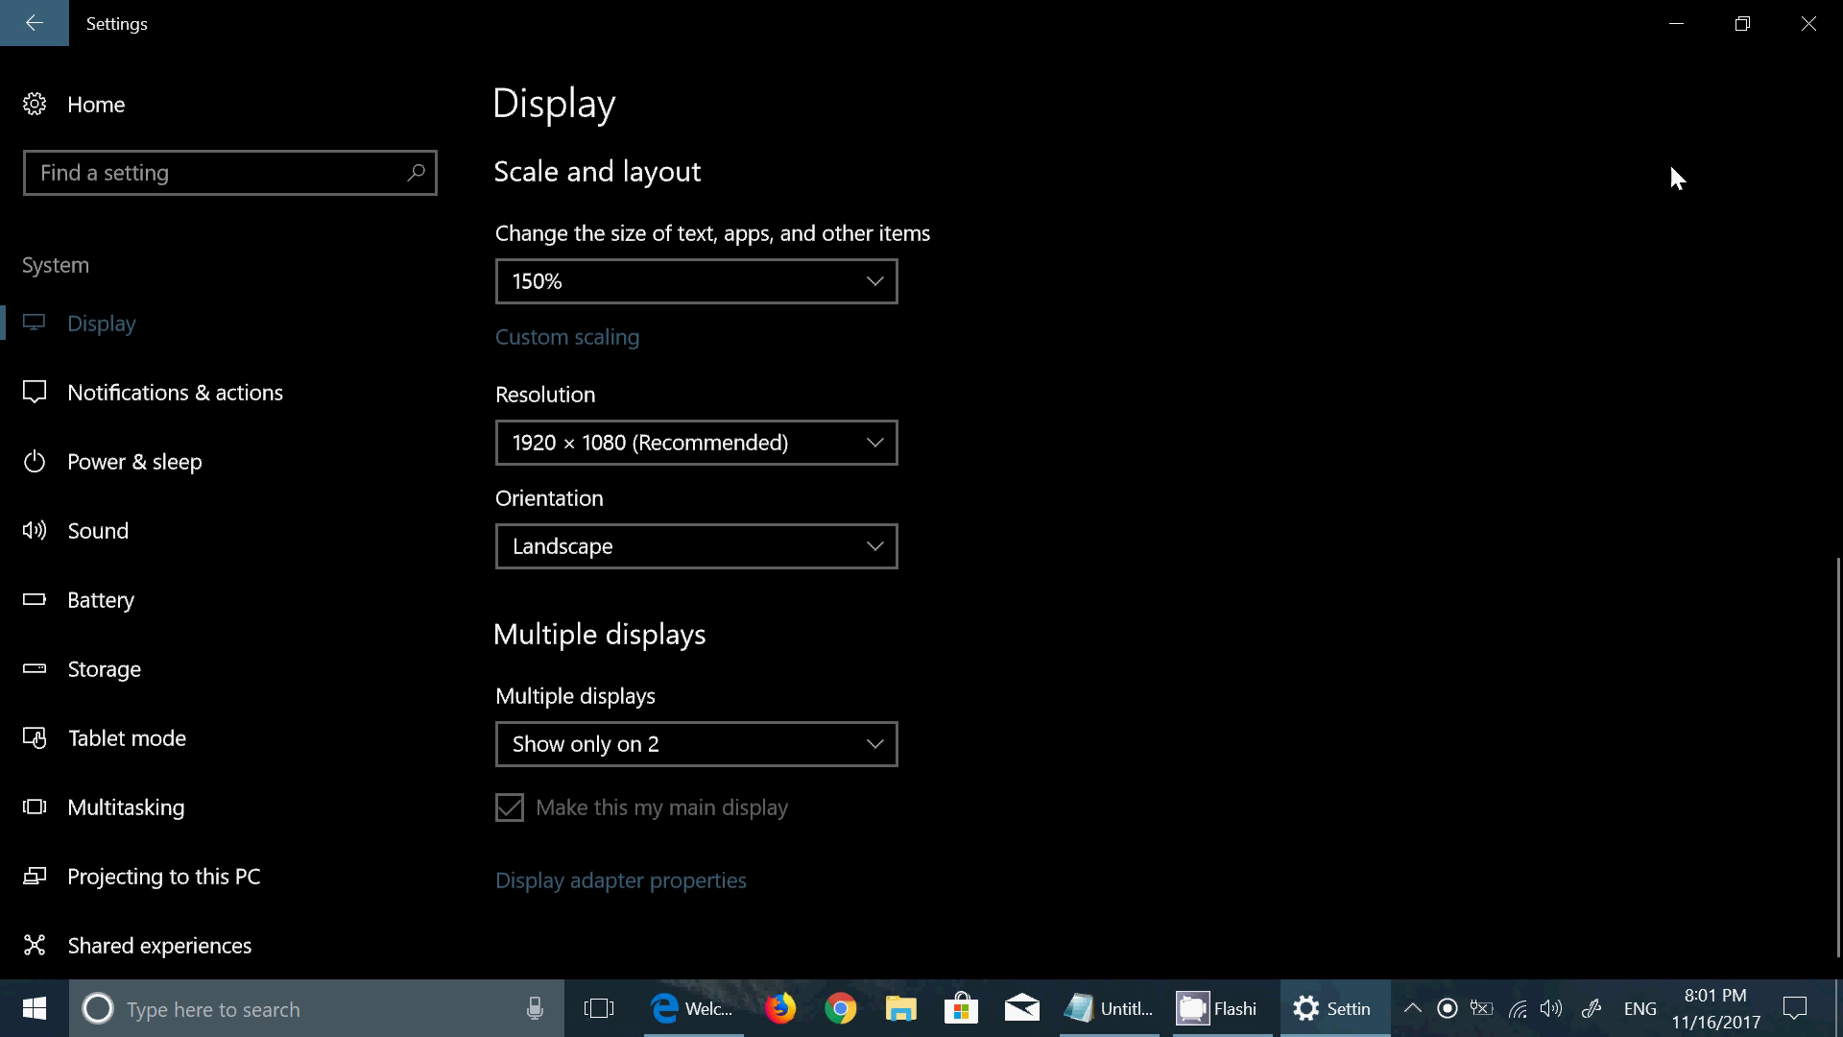
{"action": "left_click", "coordinate": [1808, 23]}
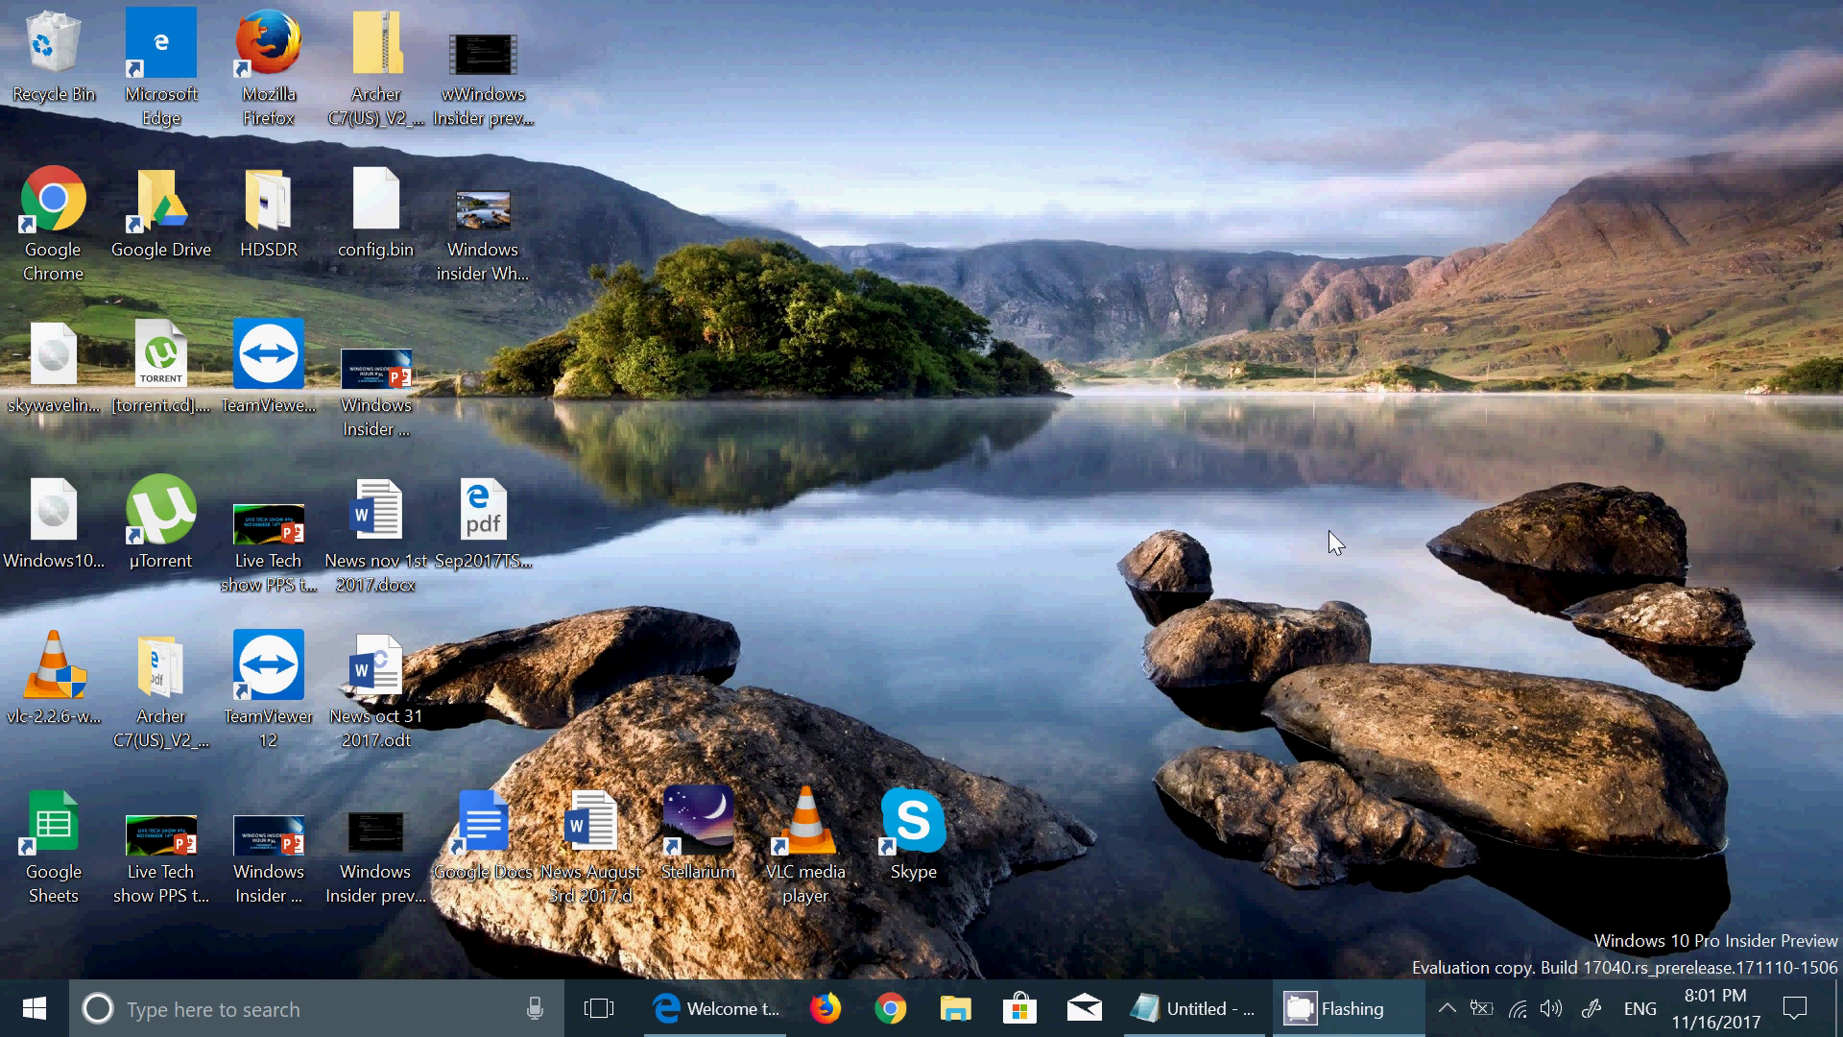
Step: Open the Ease of Access settings and look through the cursor, pointer and touch feedback page
{"action": "left_click", "coordinate": [1806, 1017]}
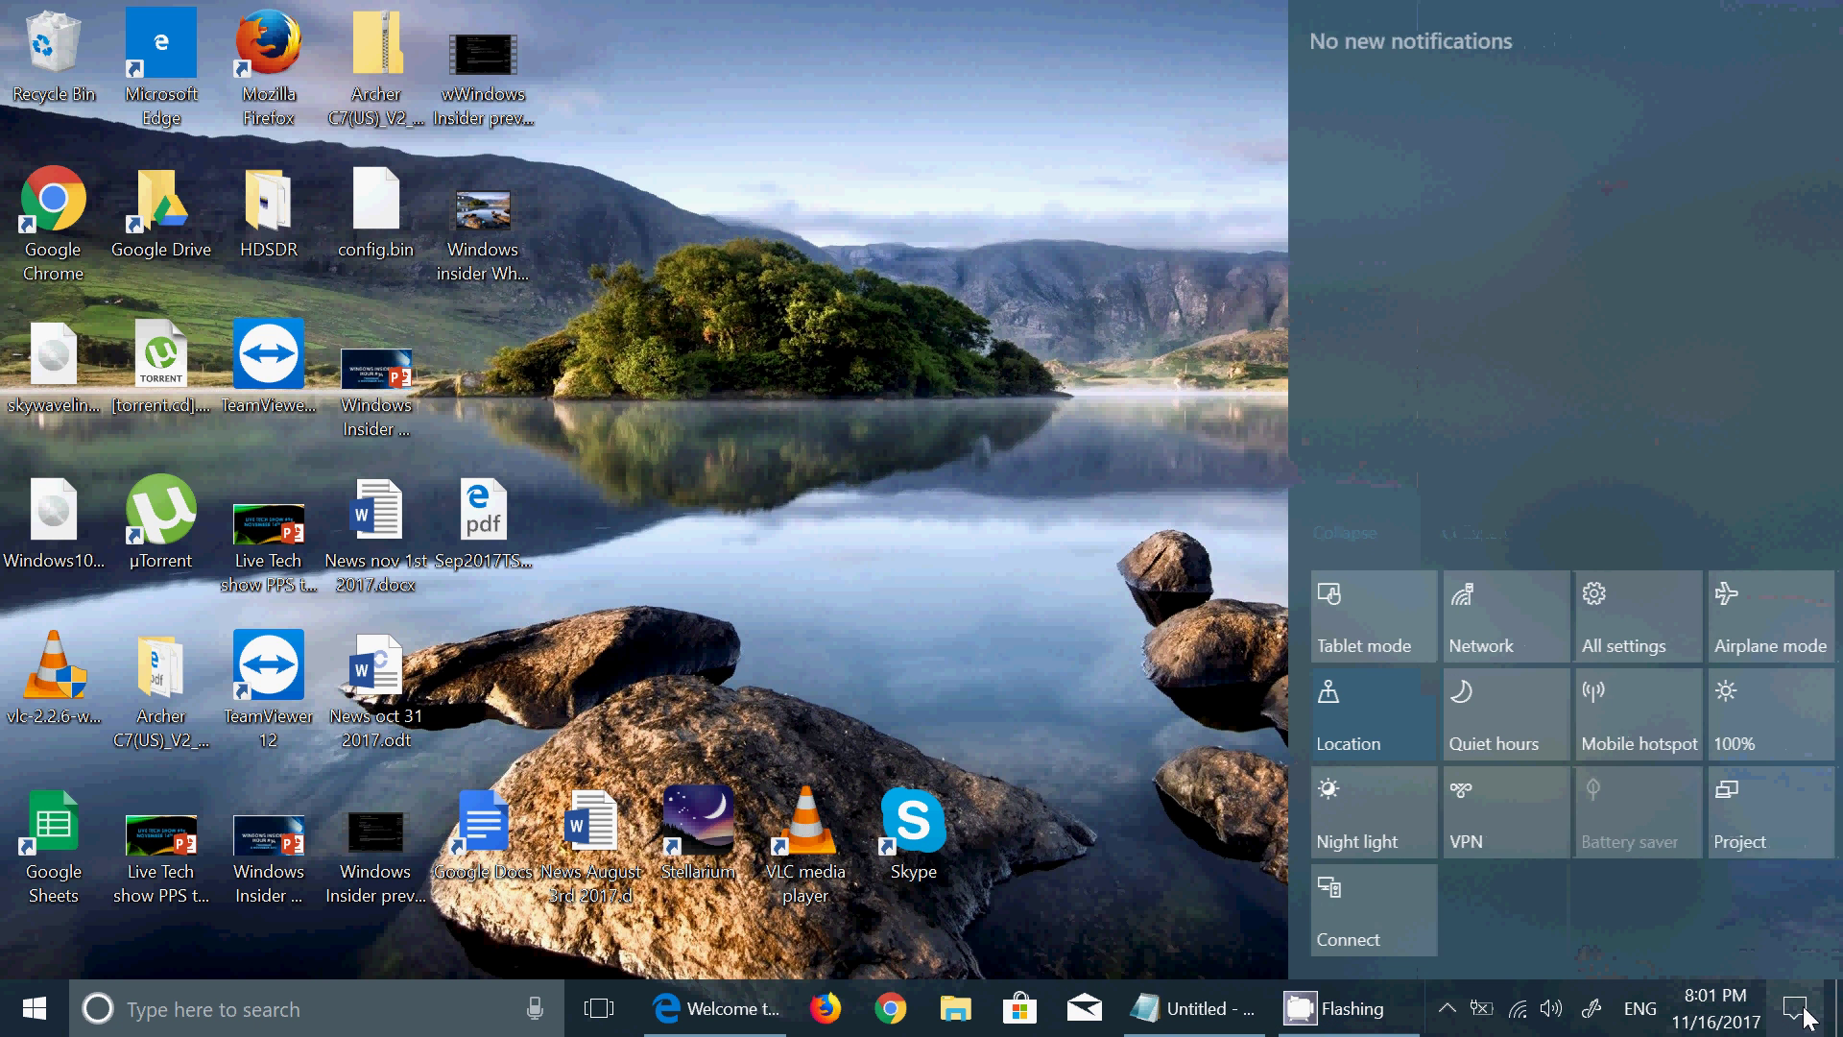
{"action": "left_click", "coordinate": [1607, 605]}
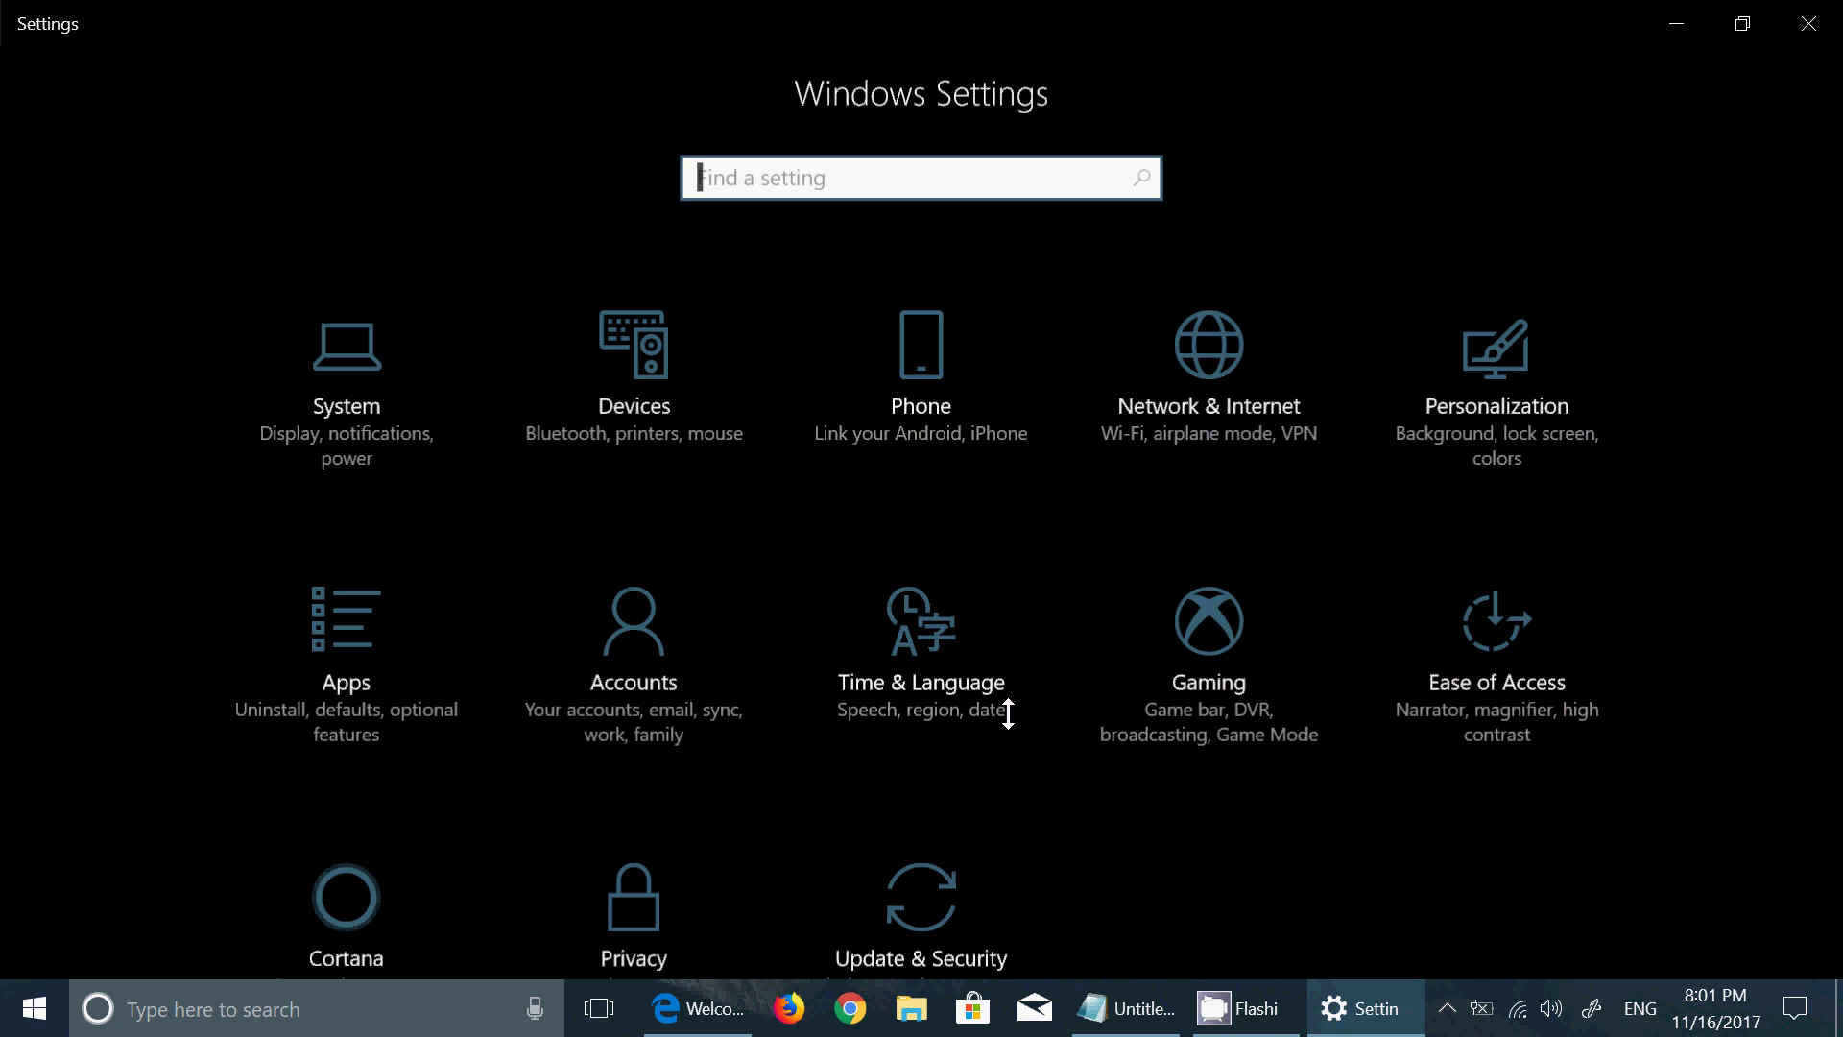
{"action": "left_click", "coordinate": [1506, 691]}
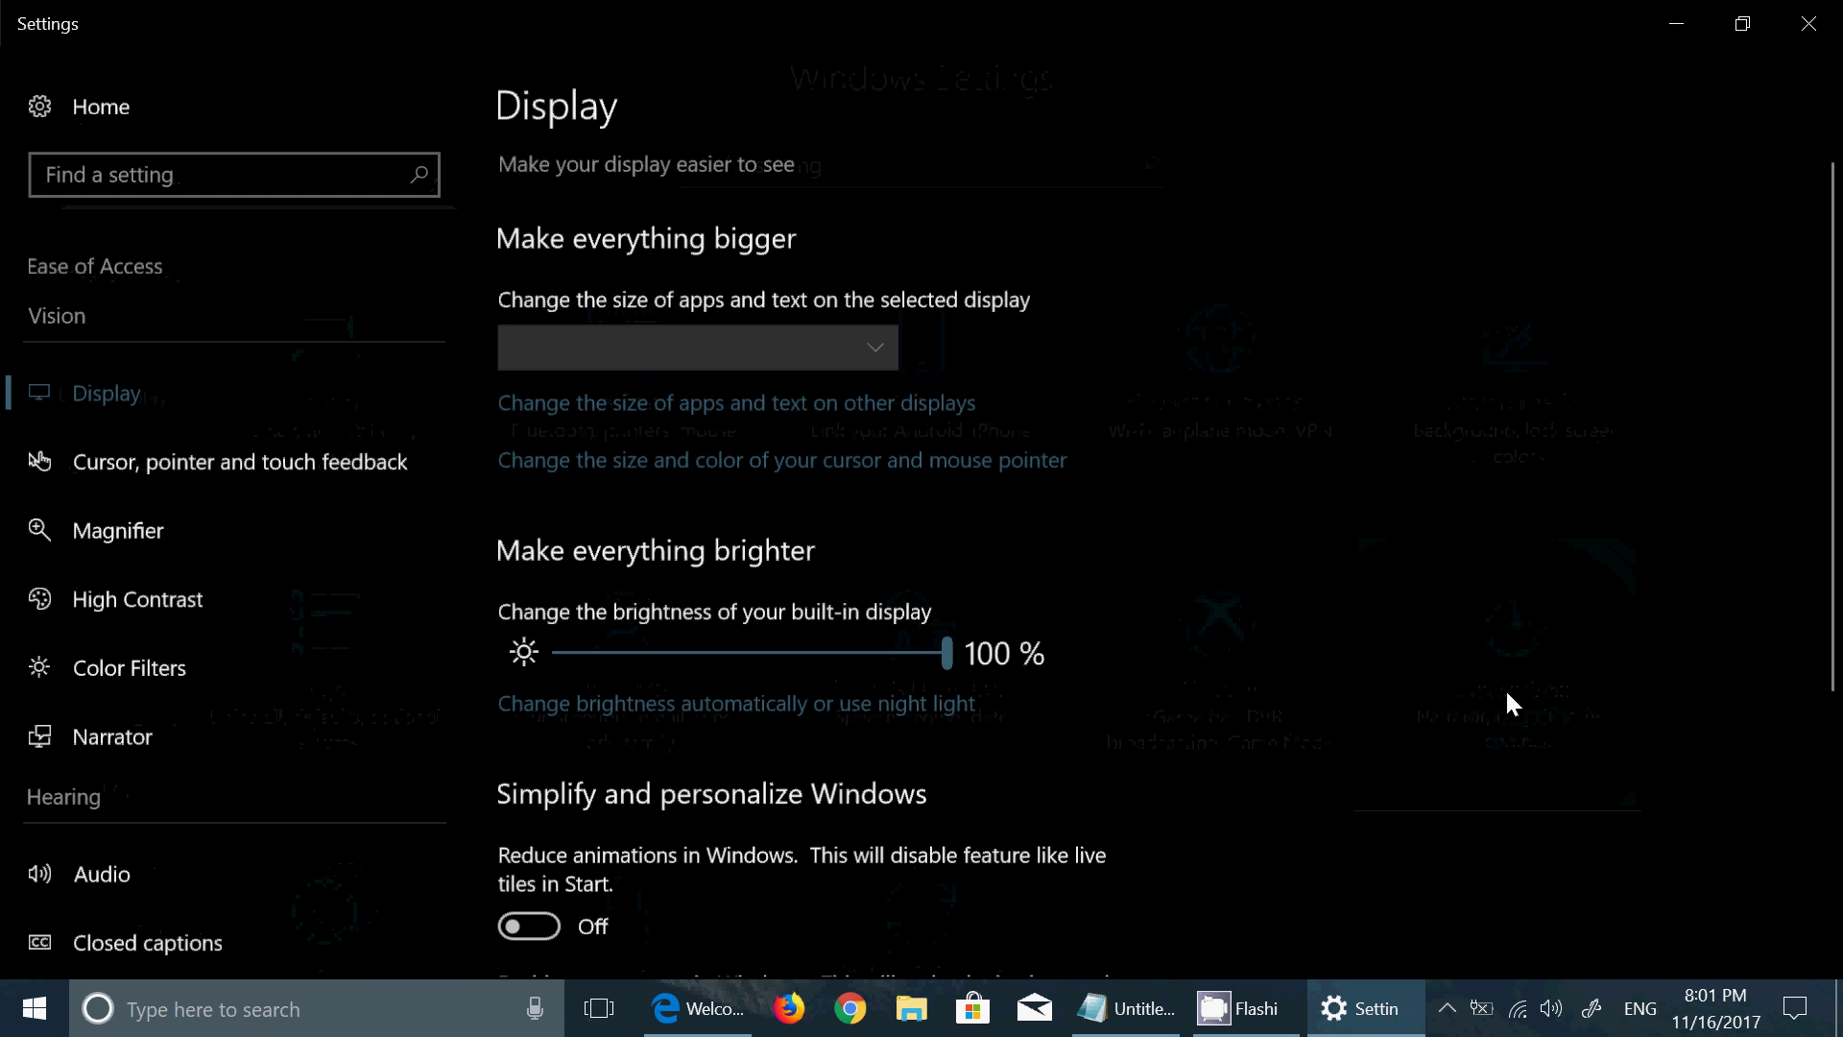
{"action": "left_click", "coordinate": [160, 462]}
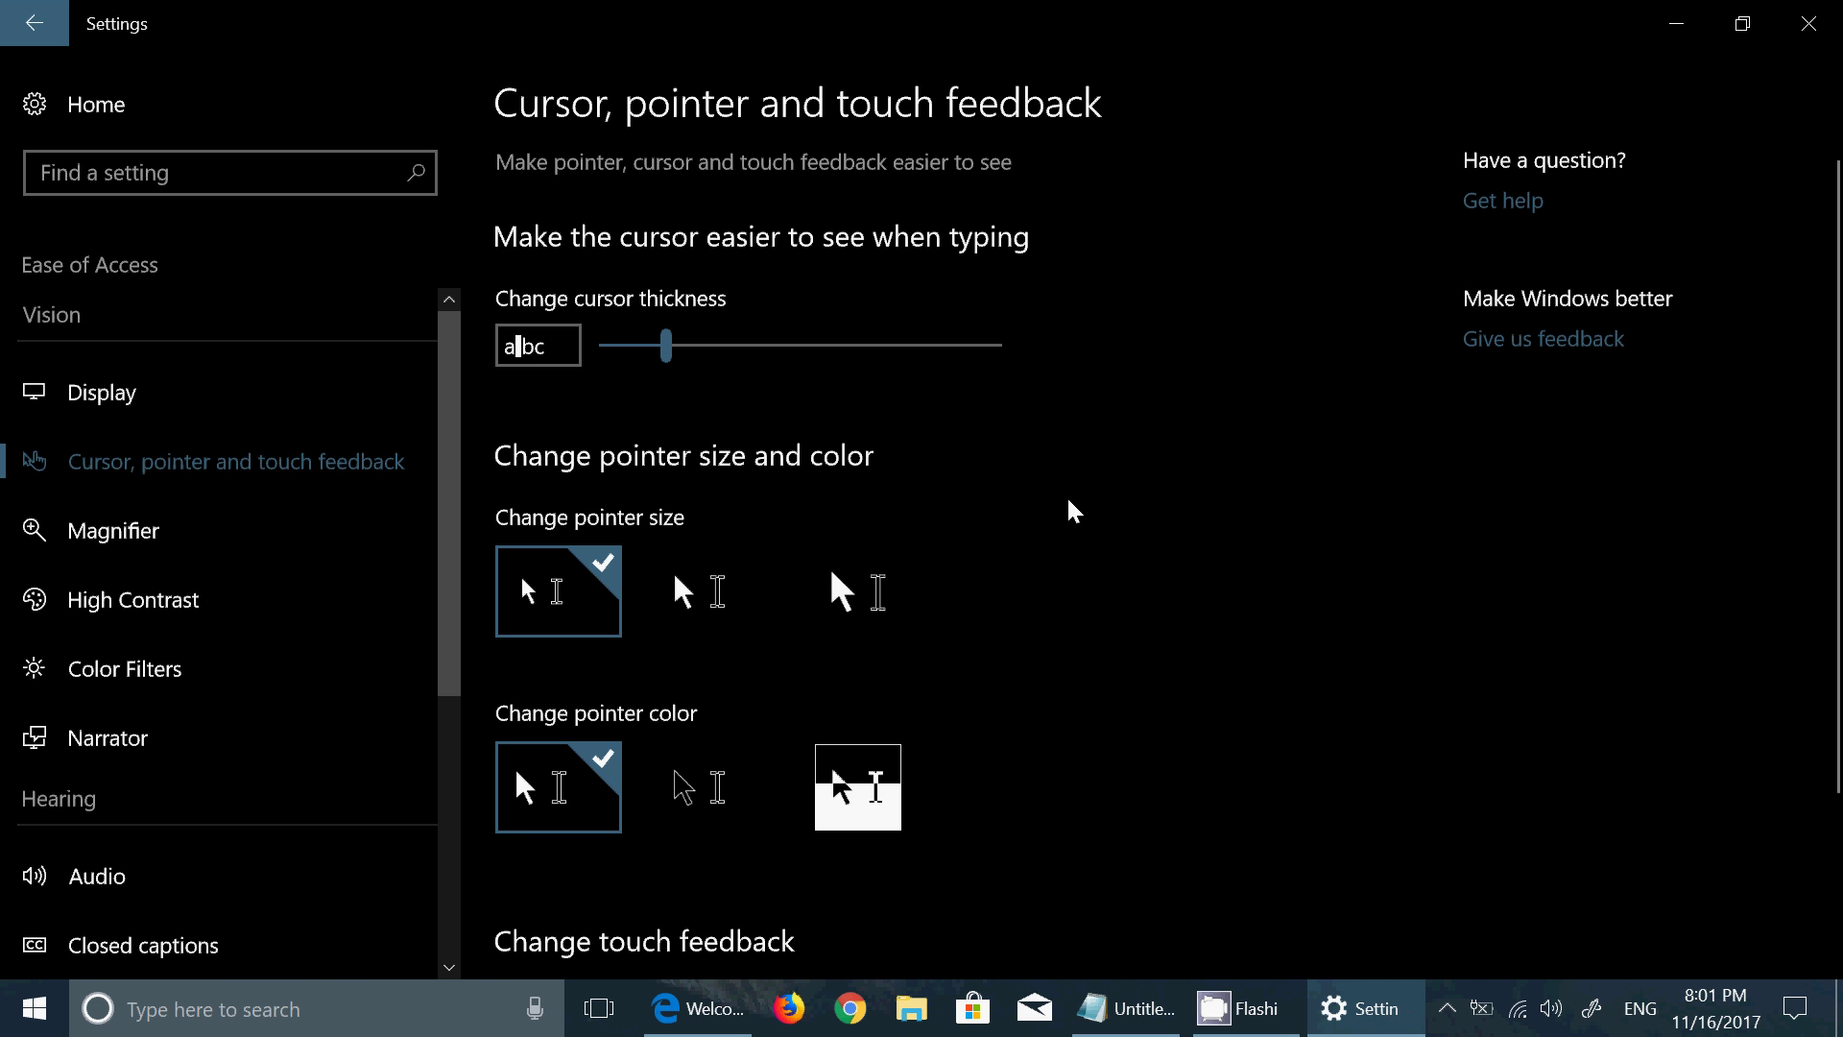
{"action": "scroll", "coordinate": [1056, 518], "scroll_direction": "down", "scroll_amount": 3}
{"action": "scroll", "coordinate": [1057, 518], "scroll_direction": "up", "scroll_amount": 3}
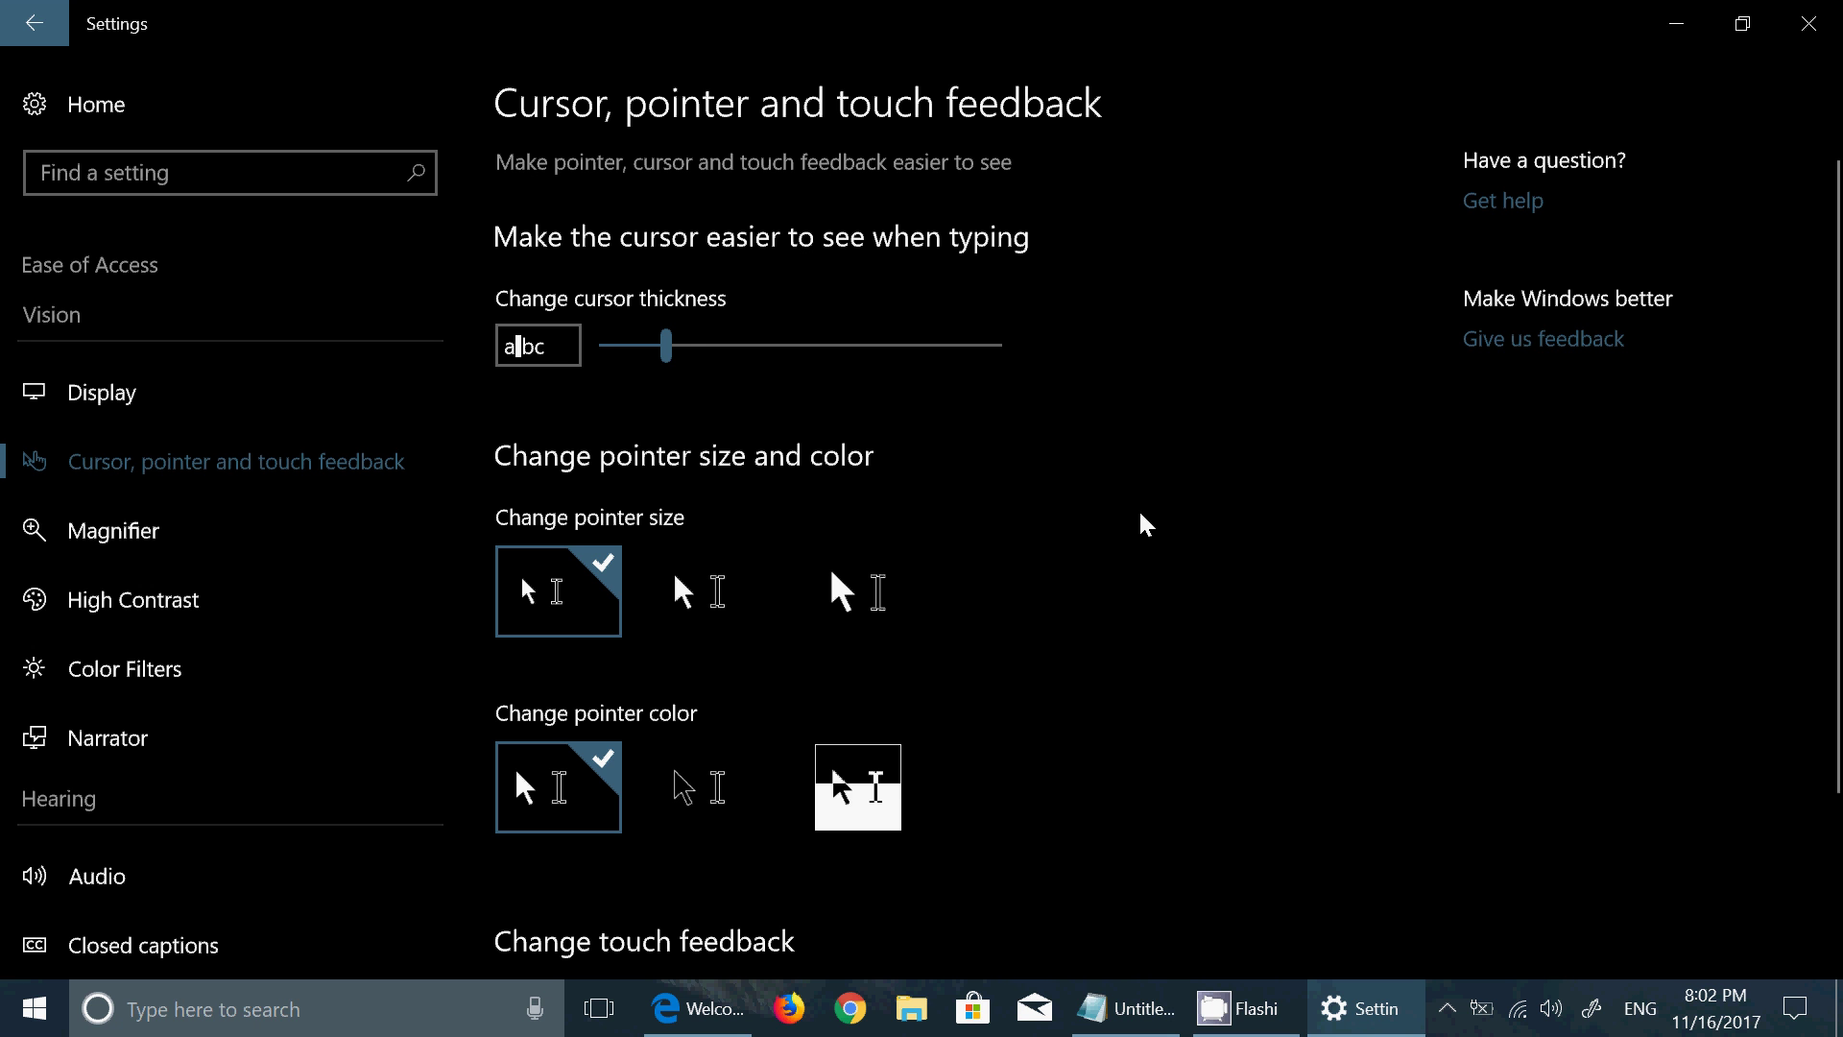
Step: Increase the typing cursor thickness by one notch, check the pointer and touch feedback options, and close Settings
{"action": "left_click_drag", "start_coordinate": [672, 350], "coordinate": [708, 347]}
{"action": "scroll", "coordinate": [1148, 674], "scroll_direction": "down", "scroll_amount": 3}
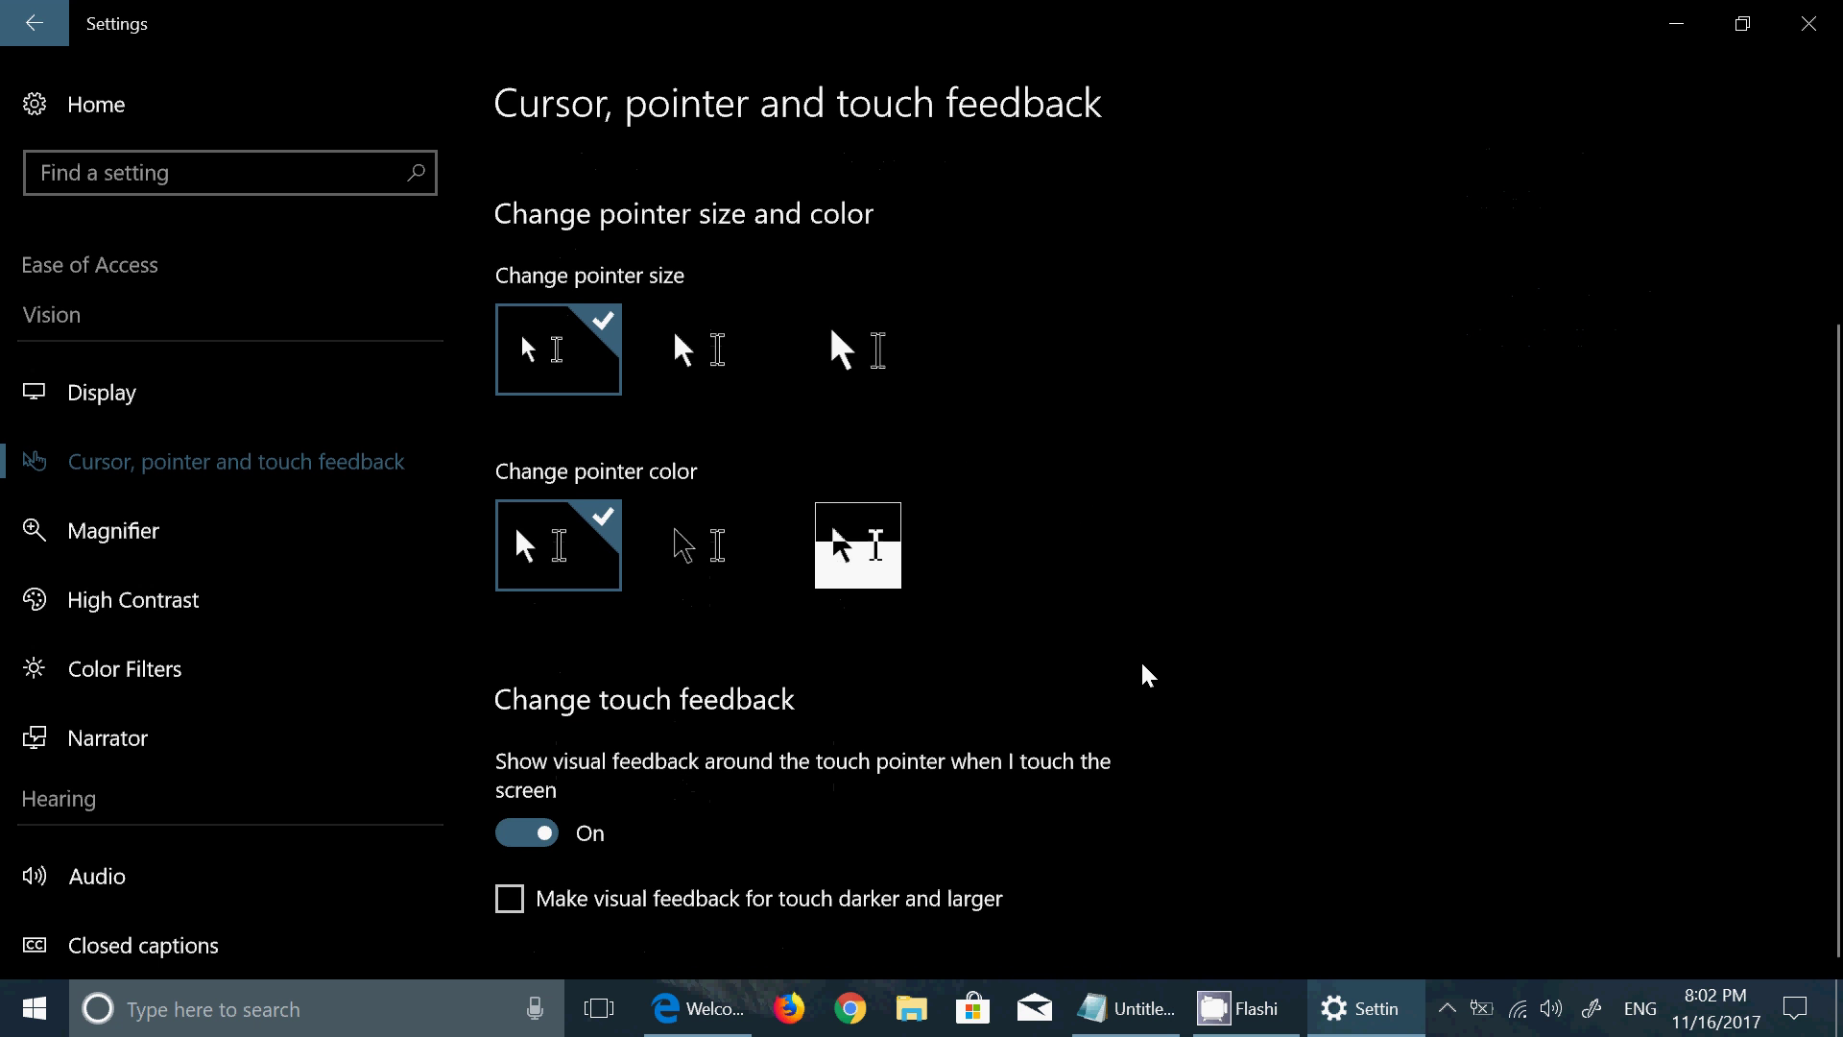
{"action": "scroll", "coordinate": [1148, 674], "scroll_direction": "up", "scroll_amount": 3}
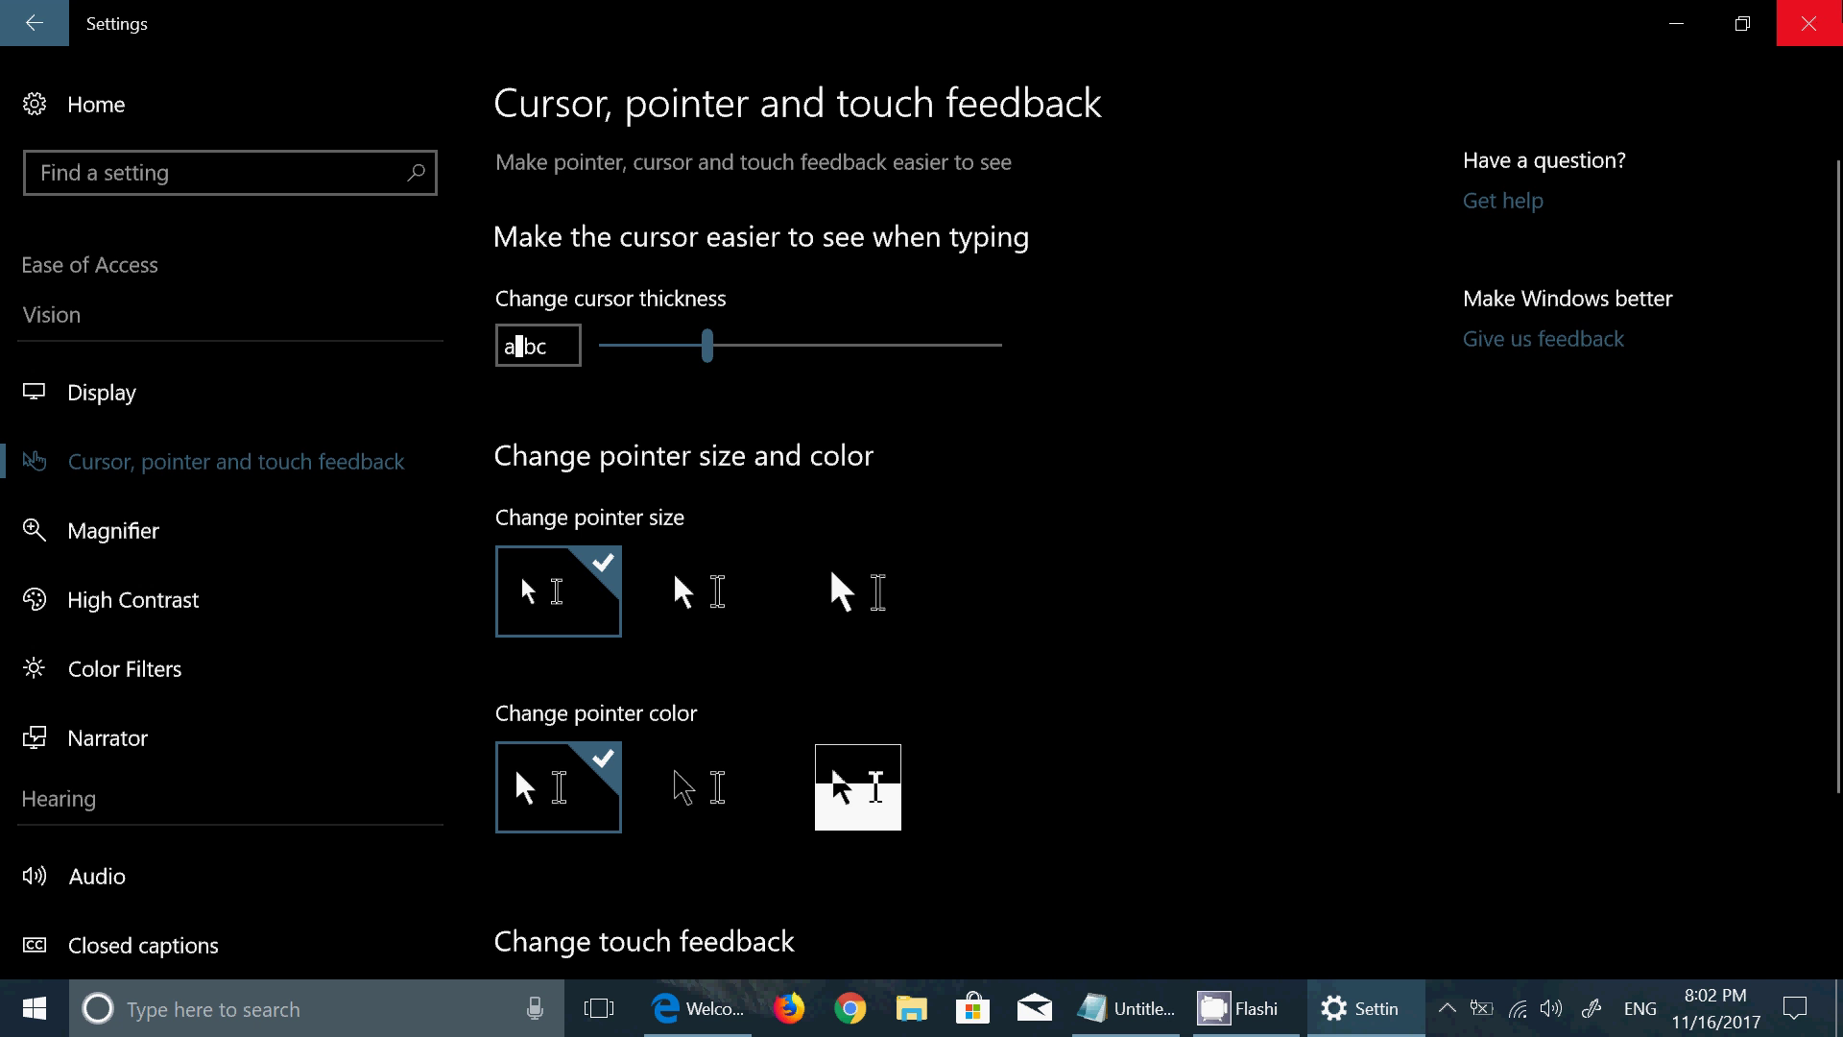
{"action": "left_click", "coordinate": [1809, 23]}
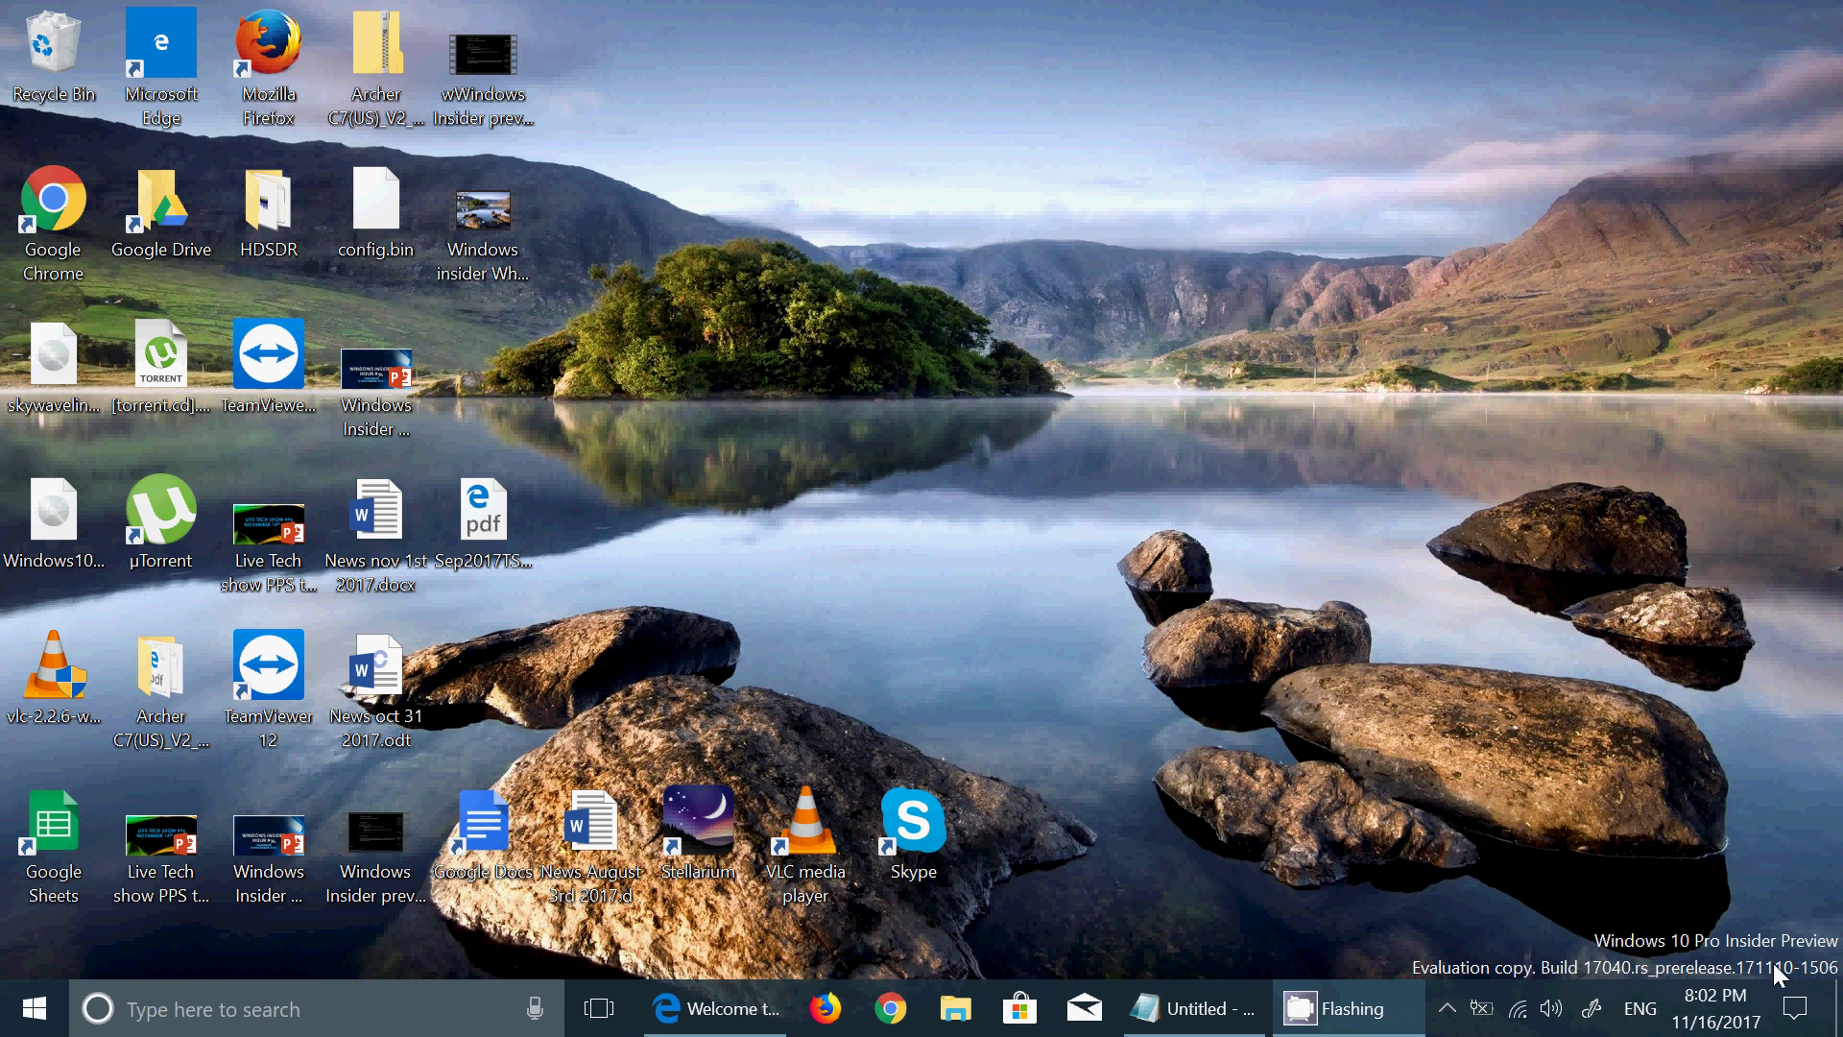
Step: Turn on tablet mode and open the touch keyboard
{"action": "left_click", "coordinate": [1795, 1008]}
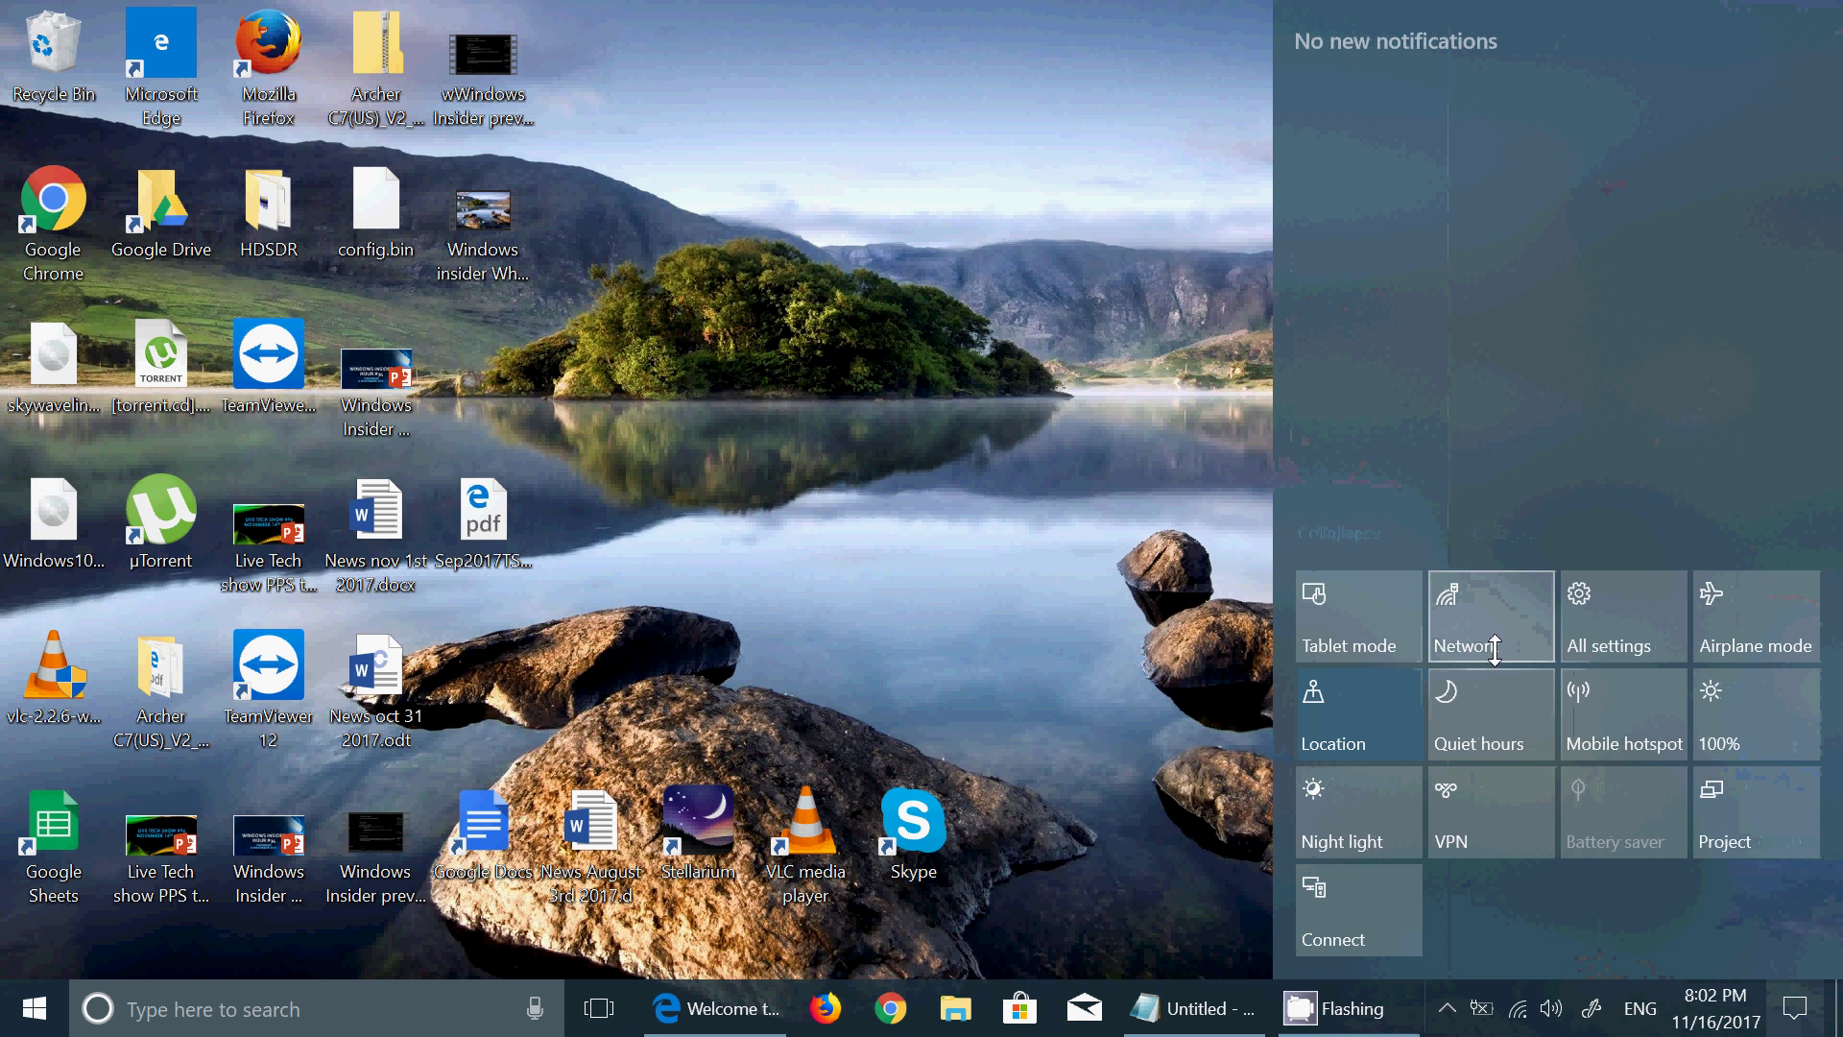
{"action": "left_click", "coordinate": [1367, 626]}
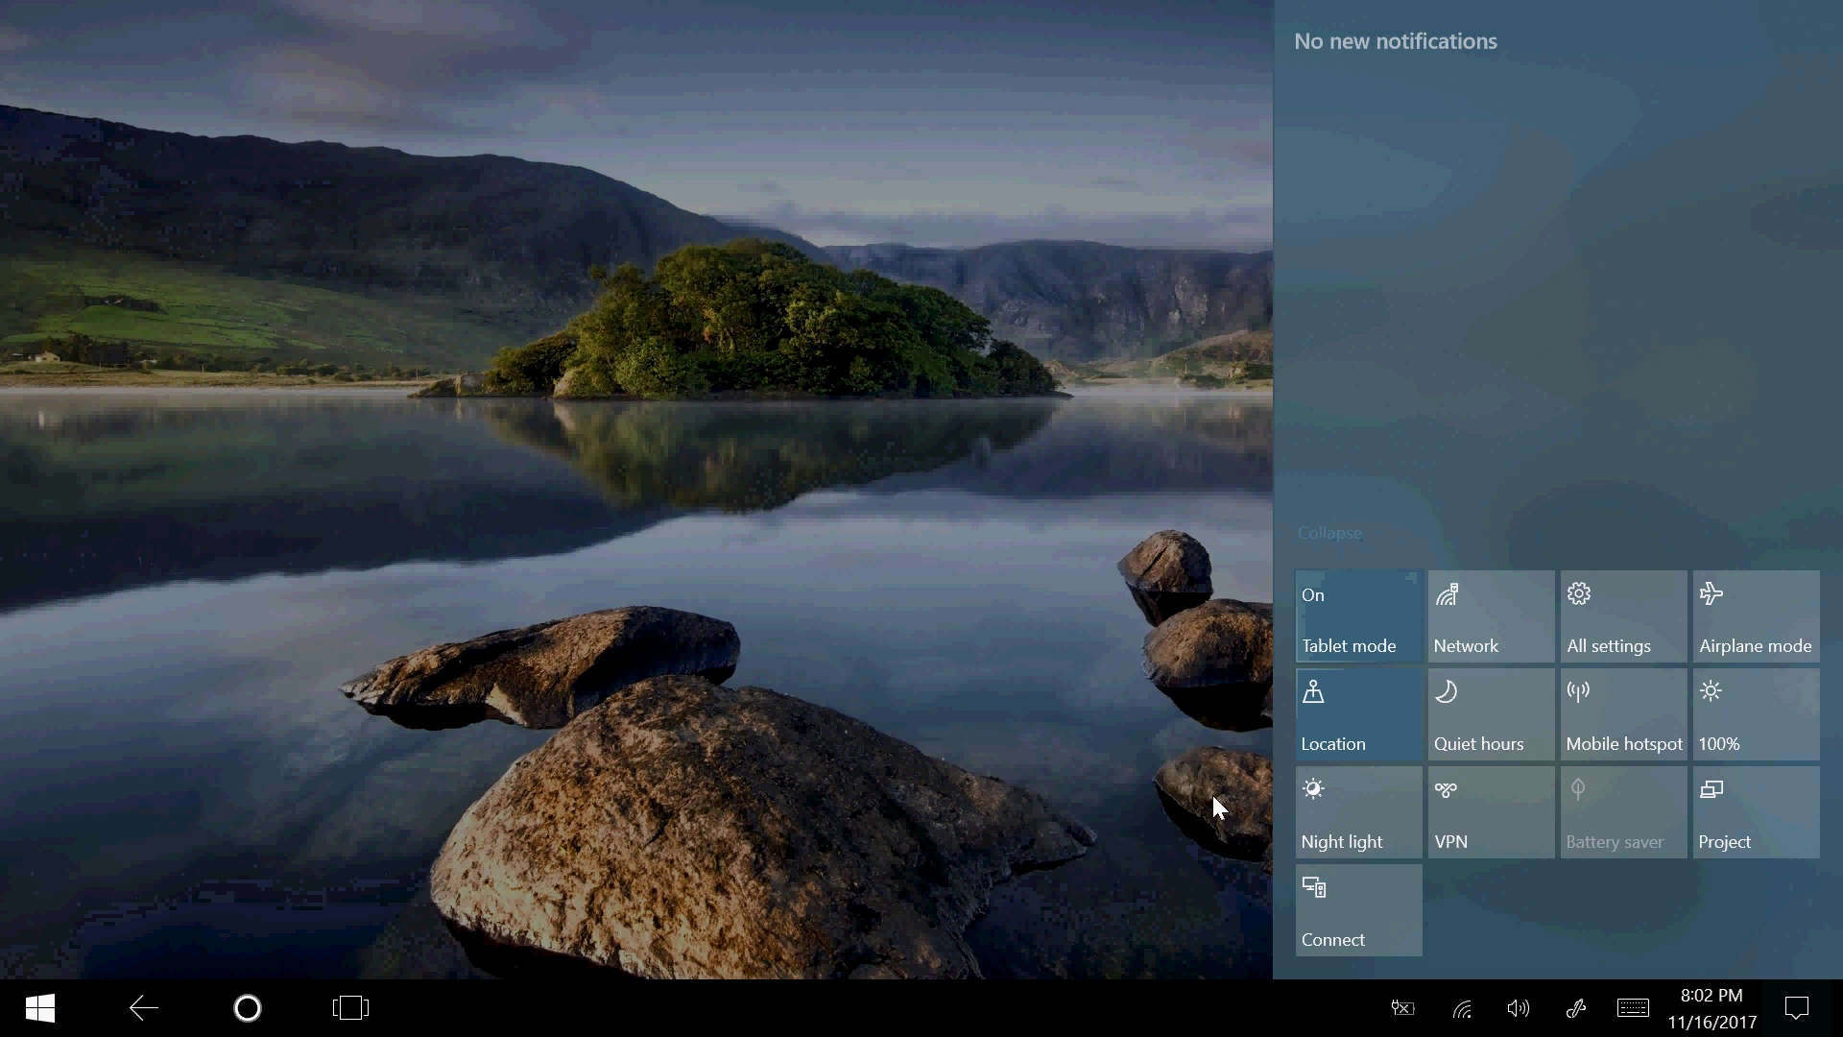
{"action": "left_click", "coordinate": [1631, 1017]}
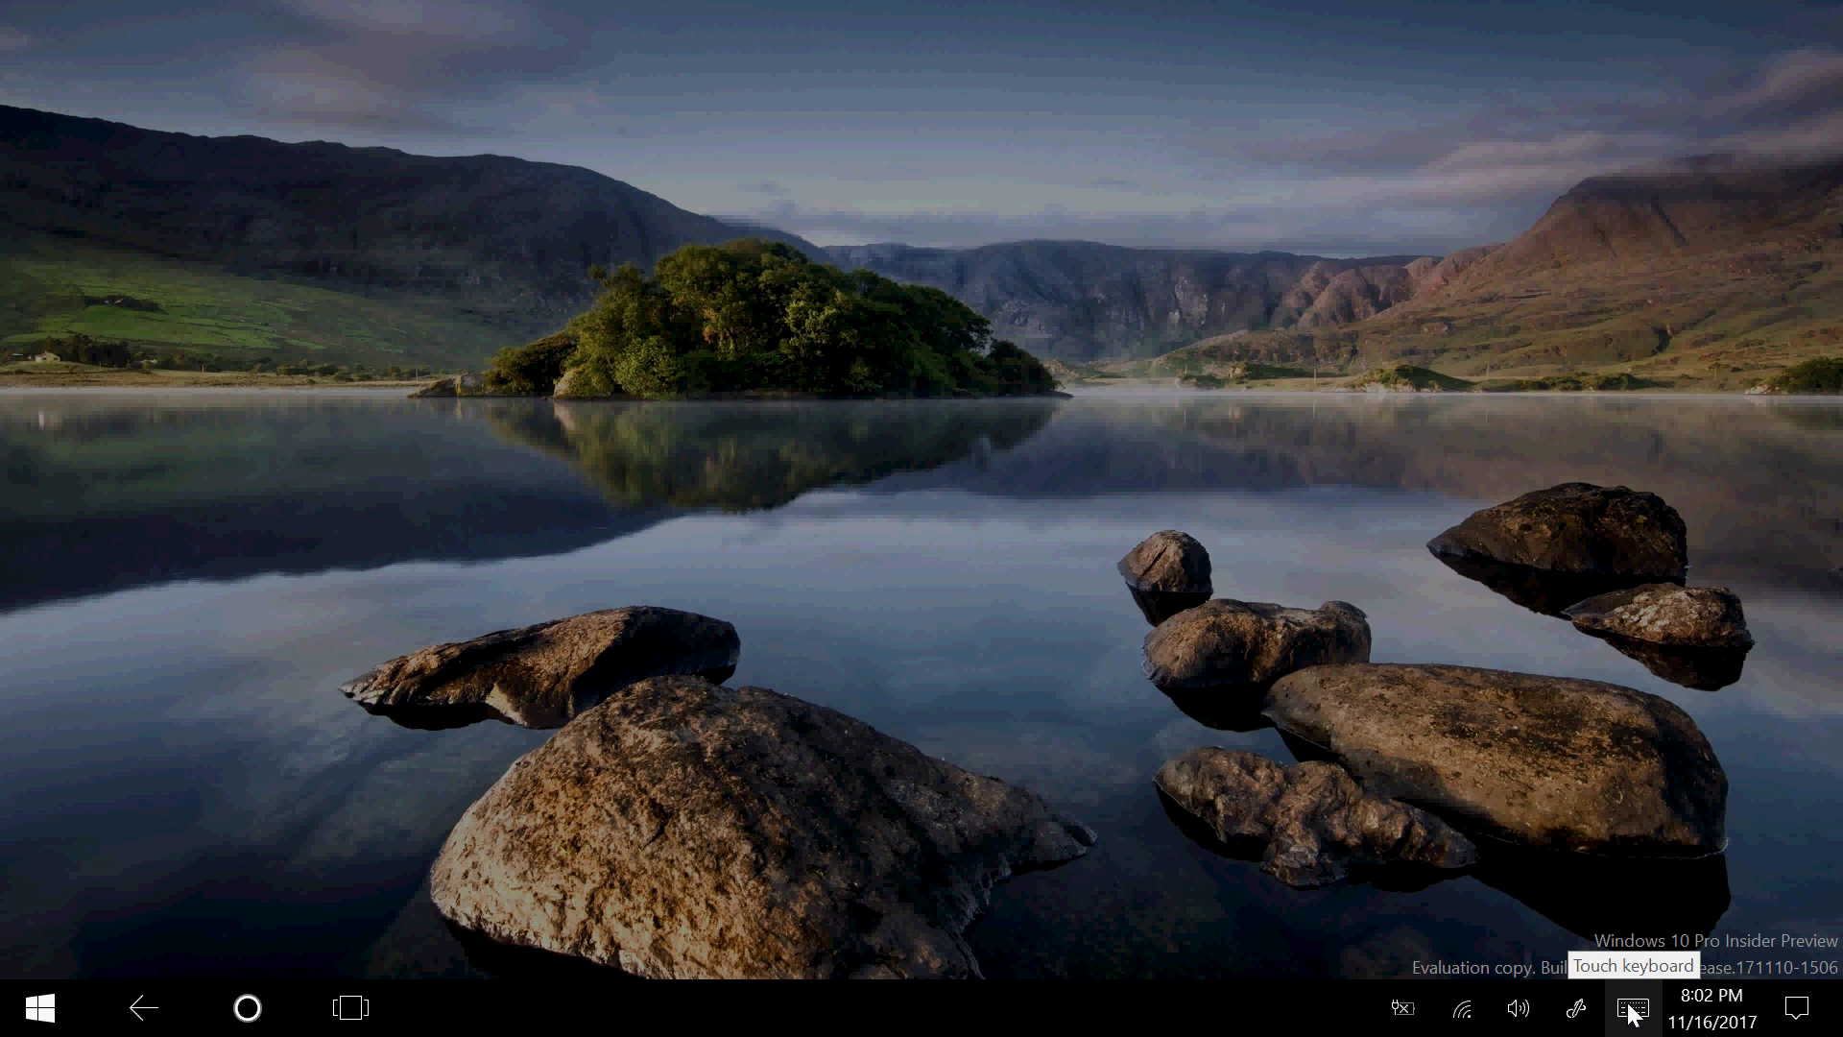
{"action": "left_click", "coordinate": [1631, 1013]}
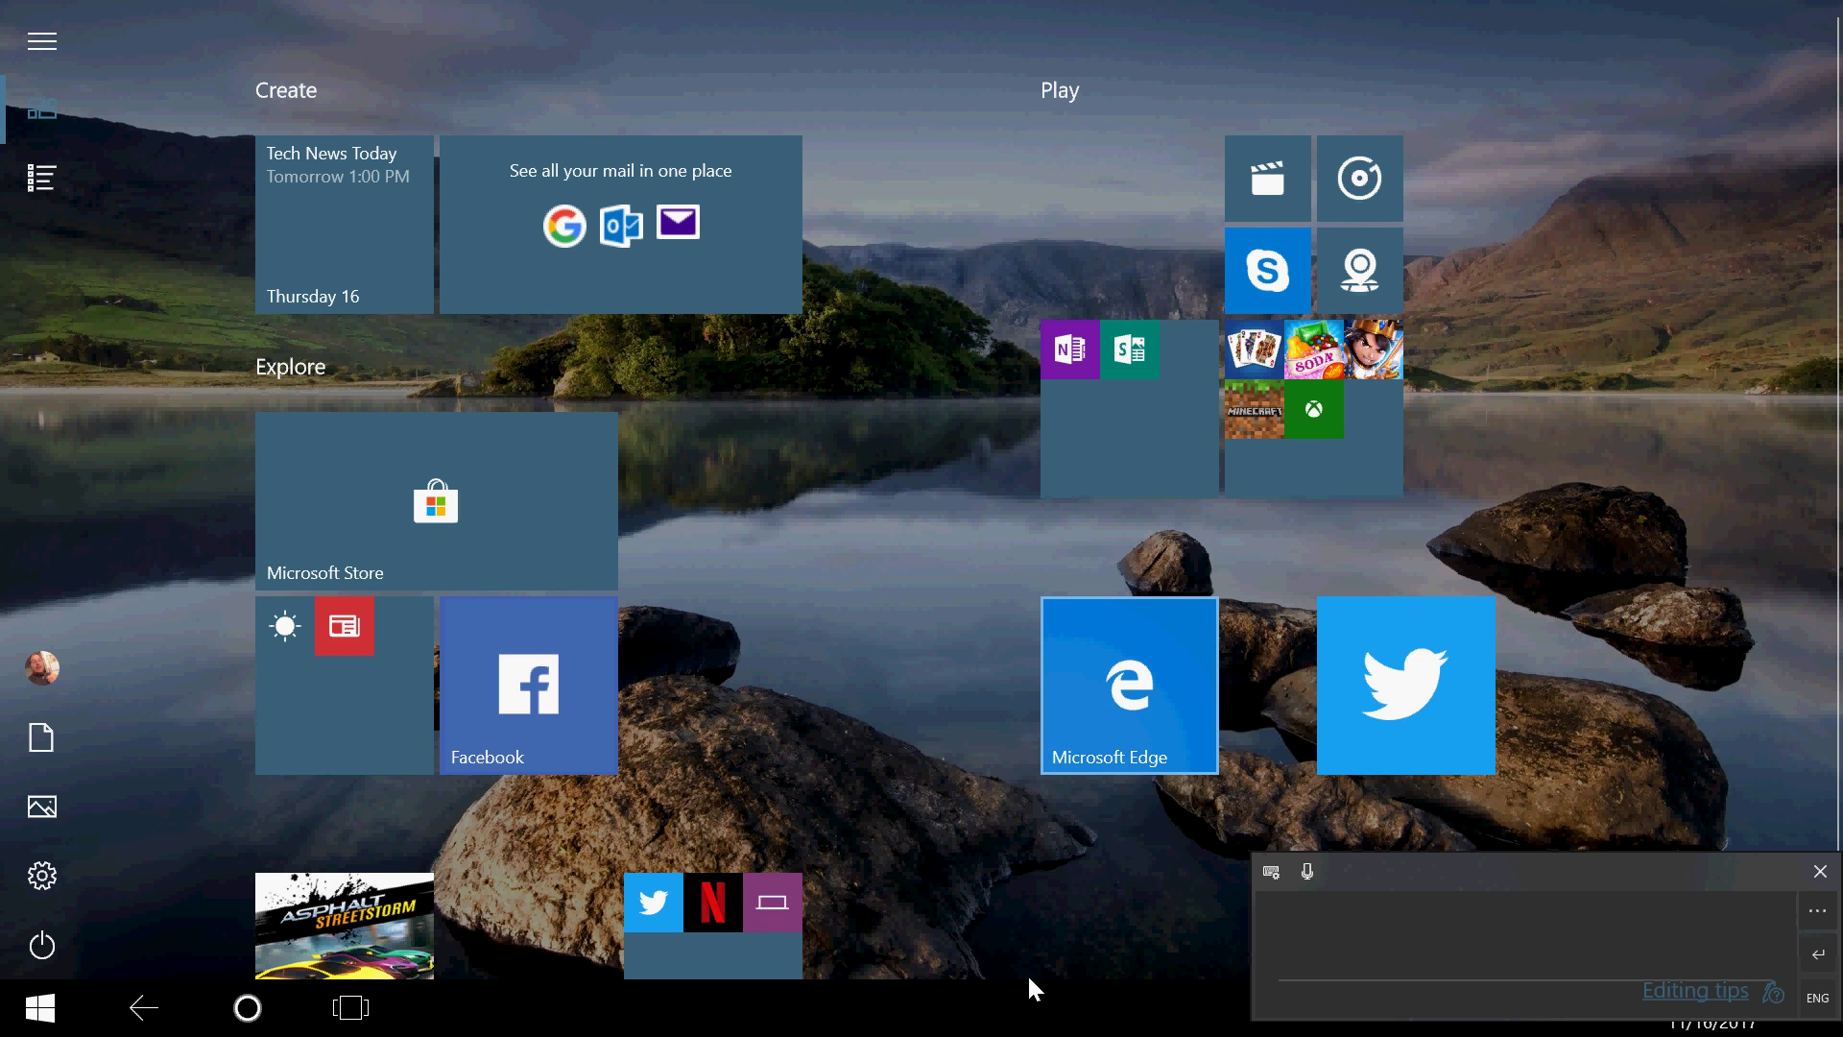
Step: Switch the touch keyboard from handwriting to the letter-key layout and try a swipe gesture across its keys
{"action": "left_click", "coordinate": [1269, 866]}
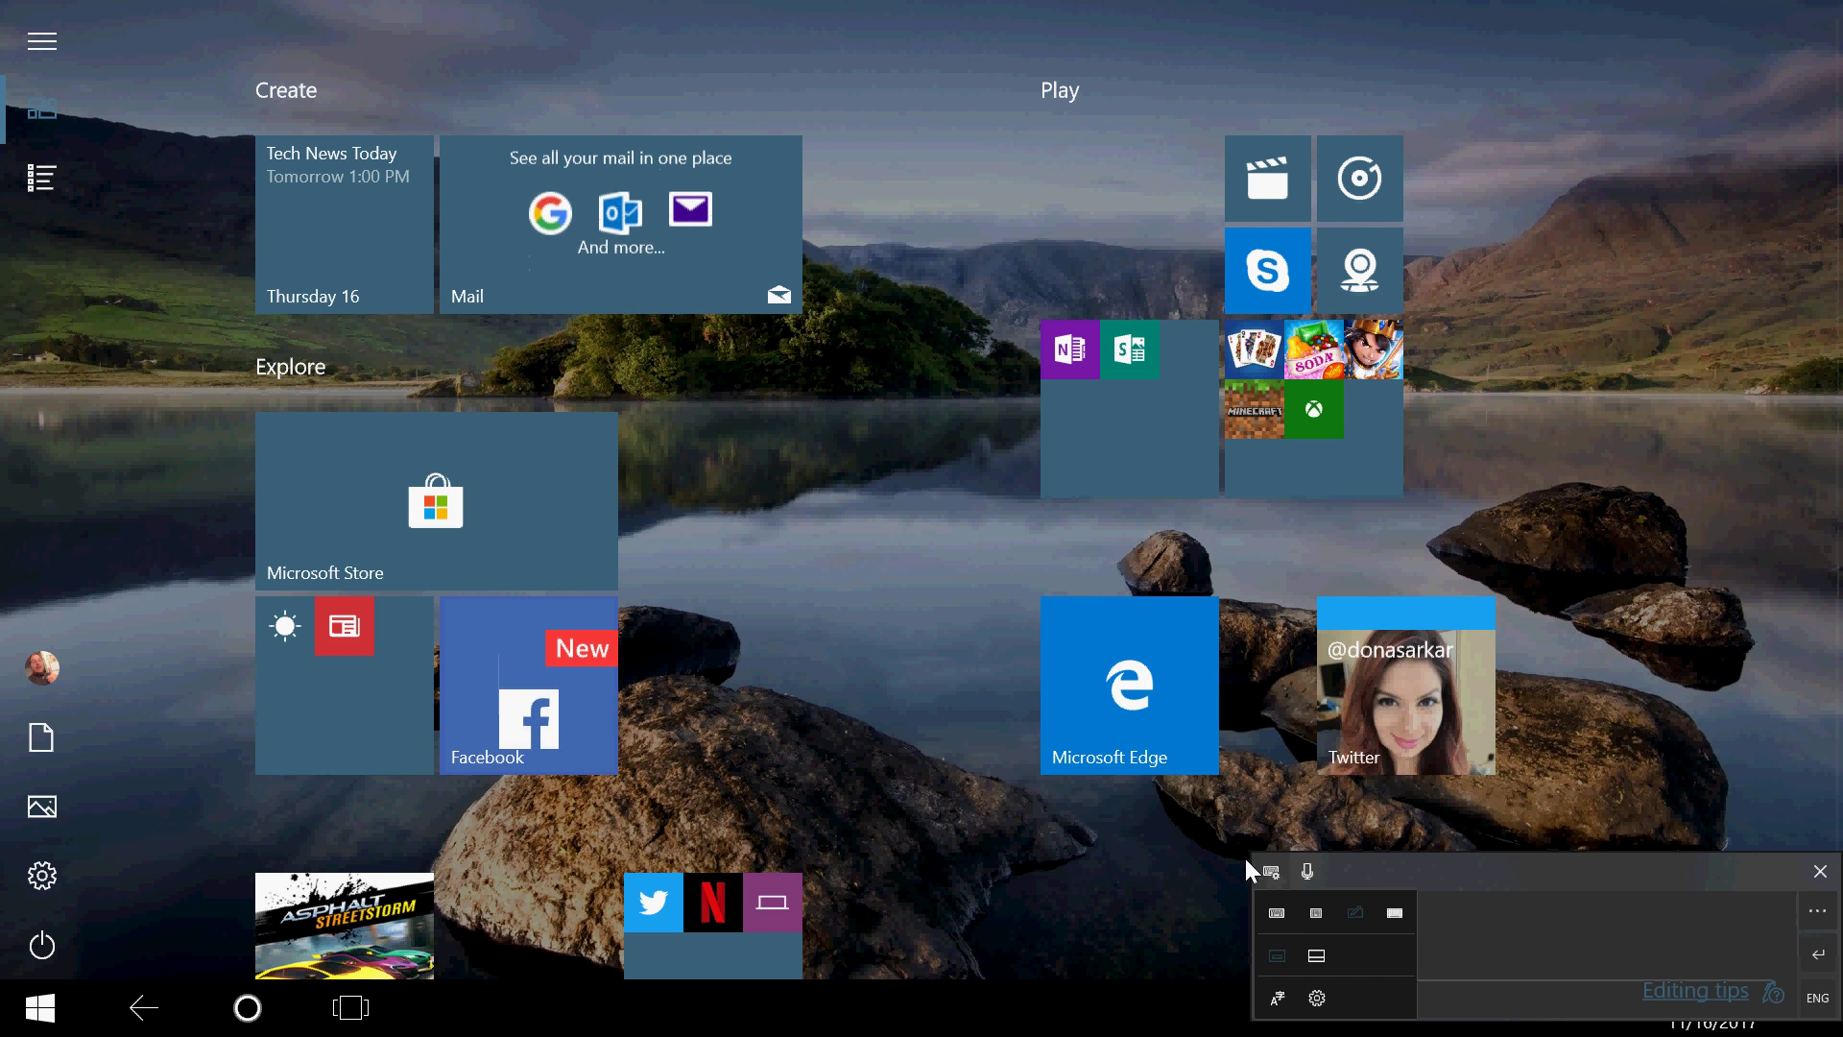
{"action": "left_click", "coordinate": [1276, 911]}
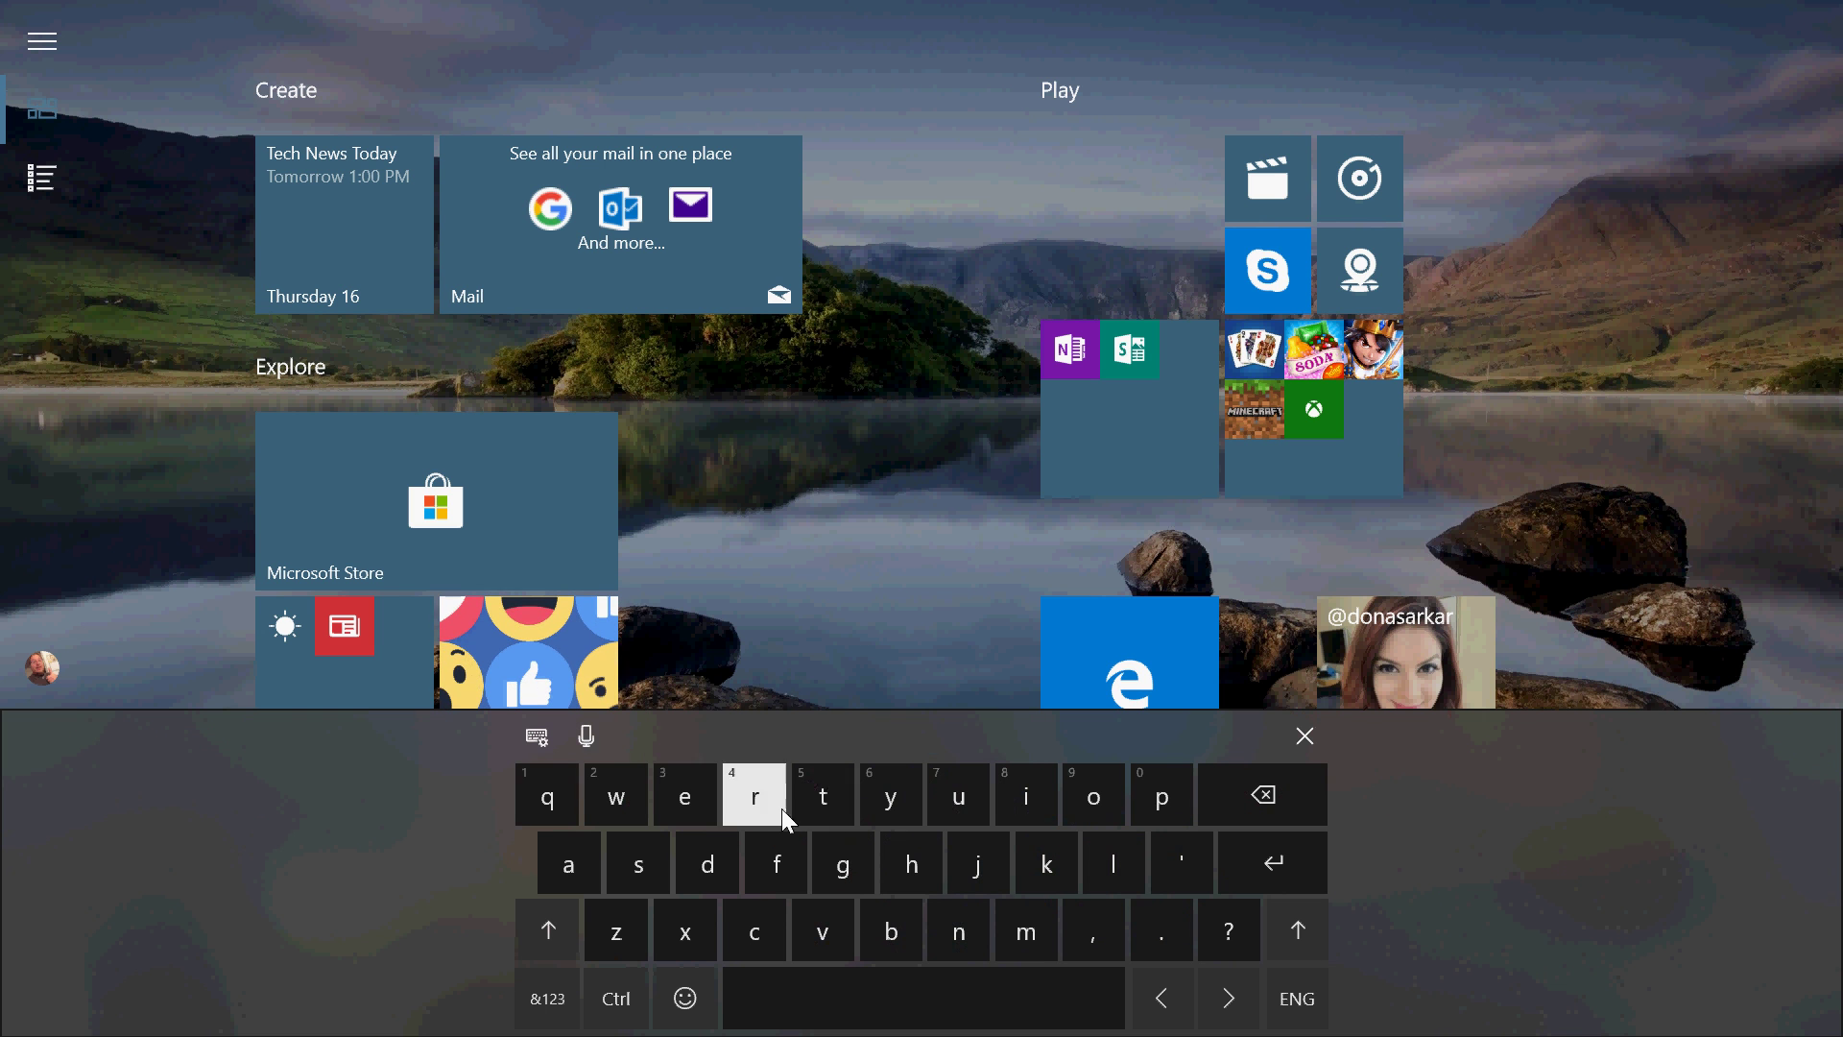
{"action": "mouse_move", "coordinate": [806, 808]}
{"action": "left_mouse_down"}
{"action": "mouse_move", "coordinate": [1057, 804]}
{"action": "mouse_move", "coordinate": [700, 885]}
{"action": "mouse_move", "coordinate": [982, 920]}
{"action": "left_mouse_up"}
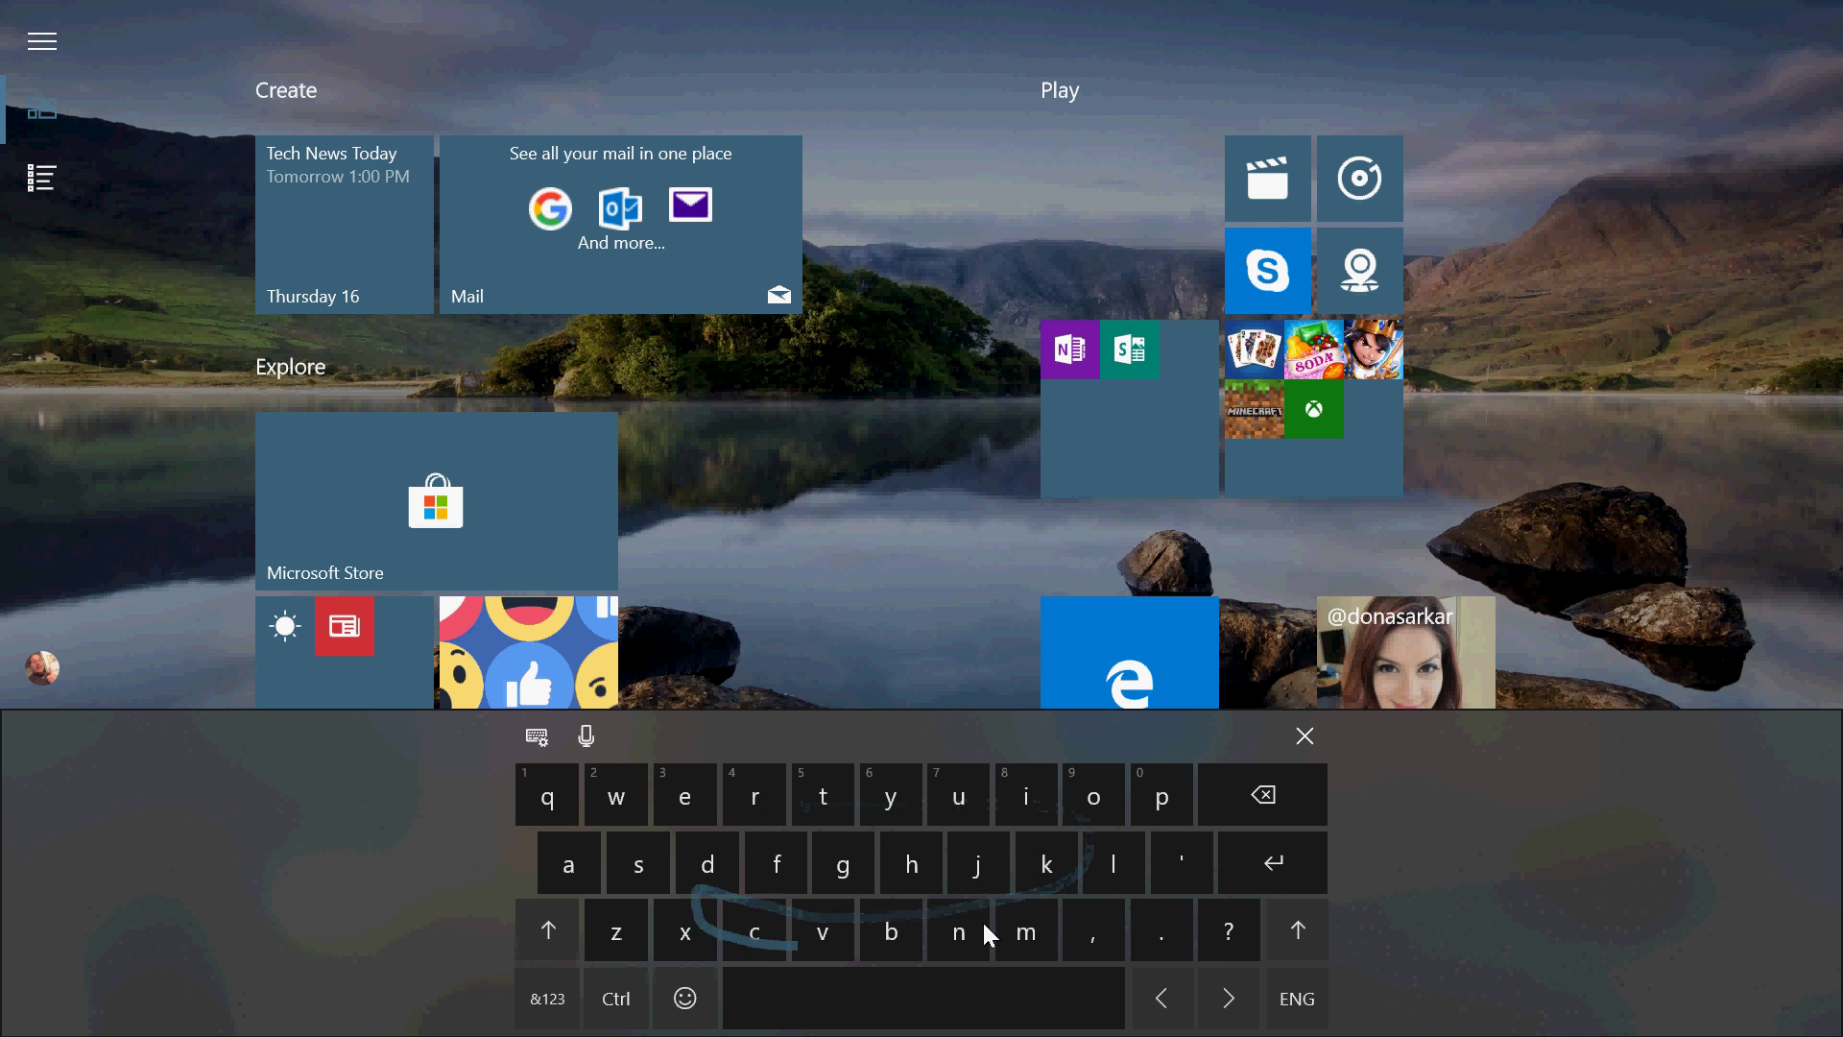
Step: Swipe the word "Tinkerbell" on the touch keyboard to search for it, and dismiss the search results
{"action": "mouse_move", "coordinate": [902, 829]}
{"action": "left_mouse_down"}
{"action": "mouse_move", "coordinate": [744, 826]}
{"action": "mouse_move", "coordinate": [1224, 817]}
{"action": "mouse_move", "coordinate": [764, 914]}
{"action": "mouse_move", "coordinate": [1163, 841]}
{"action": "mouse_move", "coordinate": [987, 868]}
{"action": "mouse_move", "coordinate": [1098, 827]}
{"action": "mouse_move", "coordinate": [953, 824]}
{"action": "left_mouse_up"}
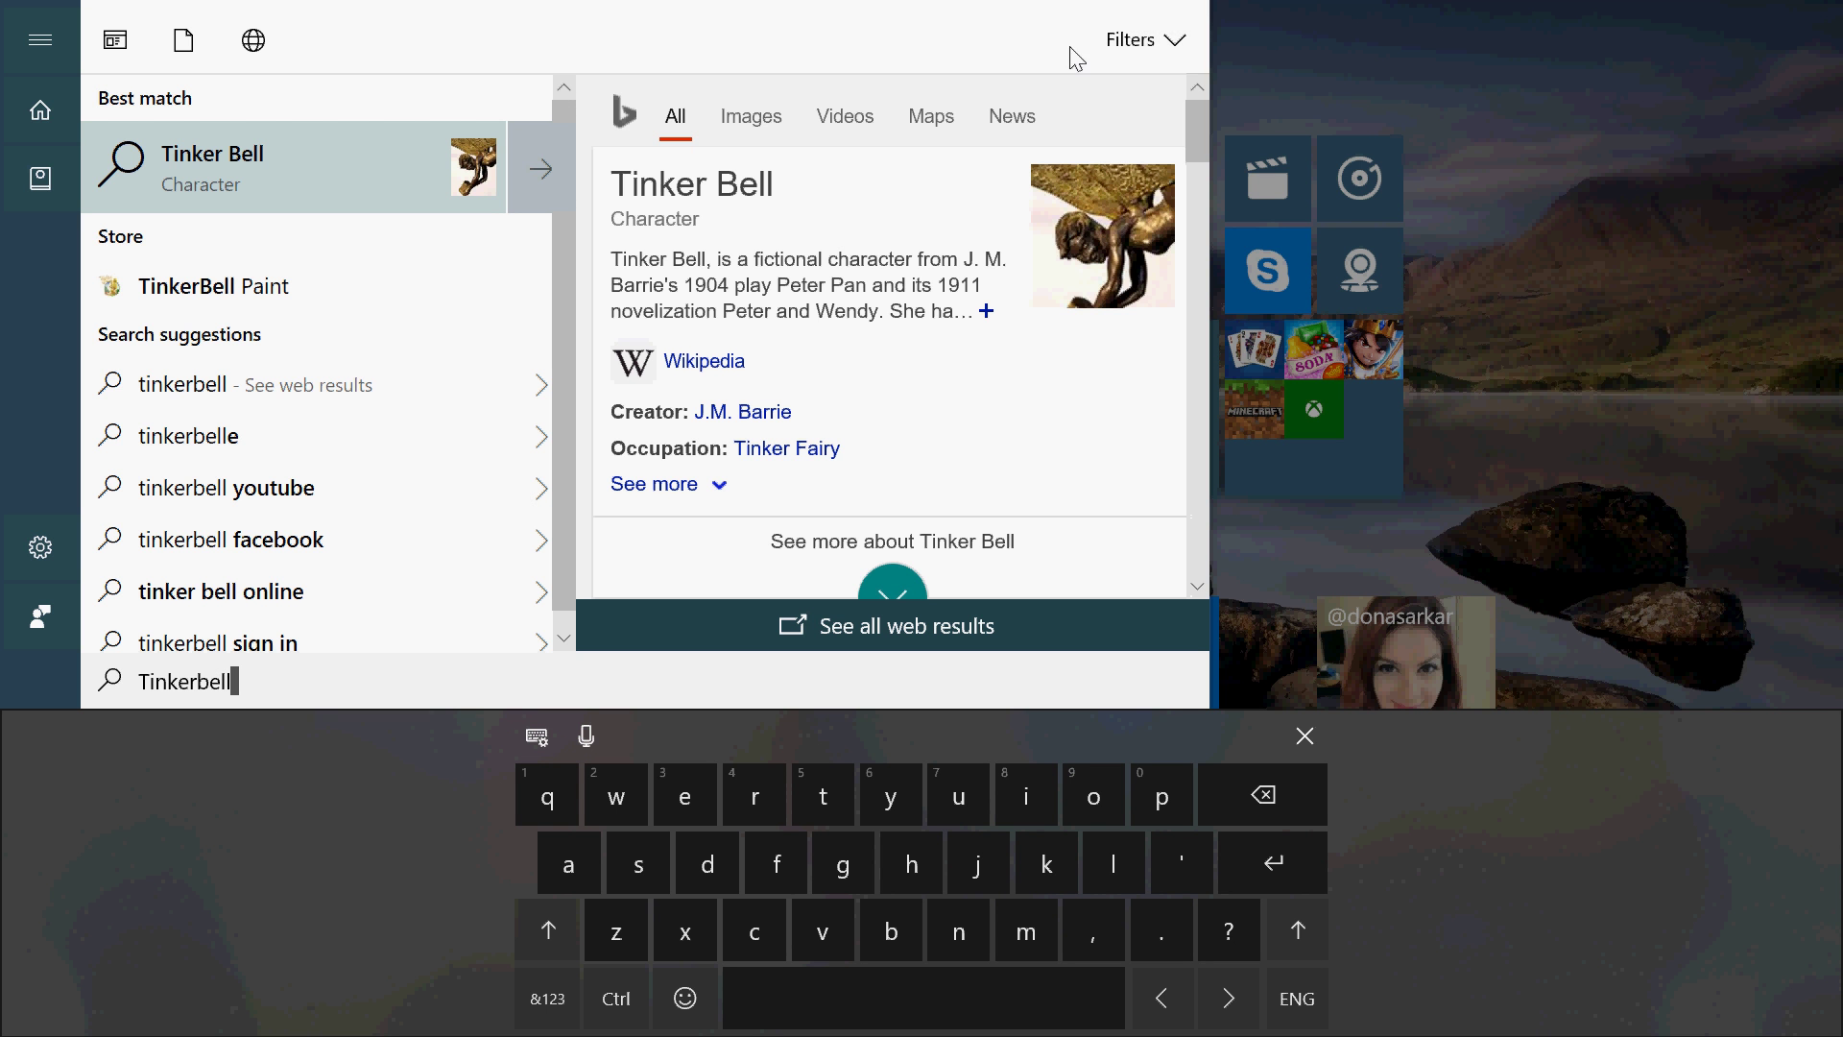
{"action": "left_click", "coordinate": [1310, 48]}
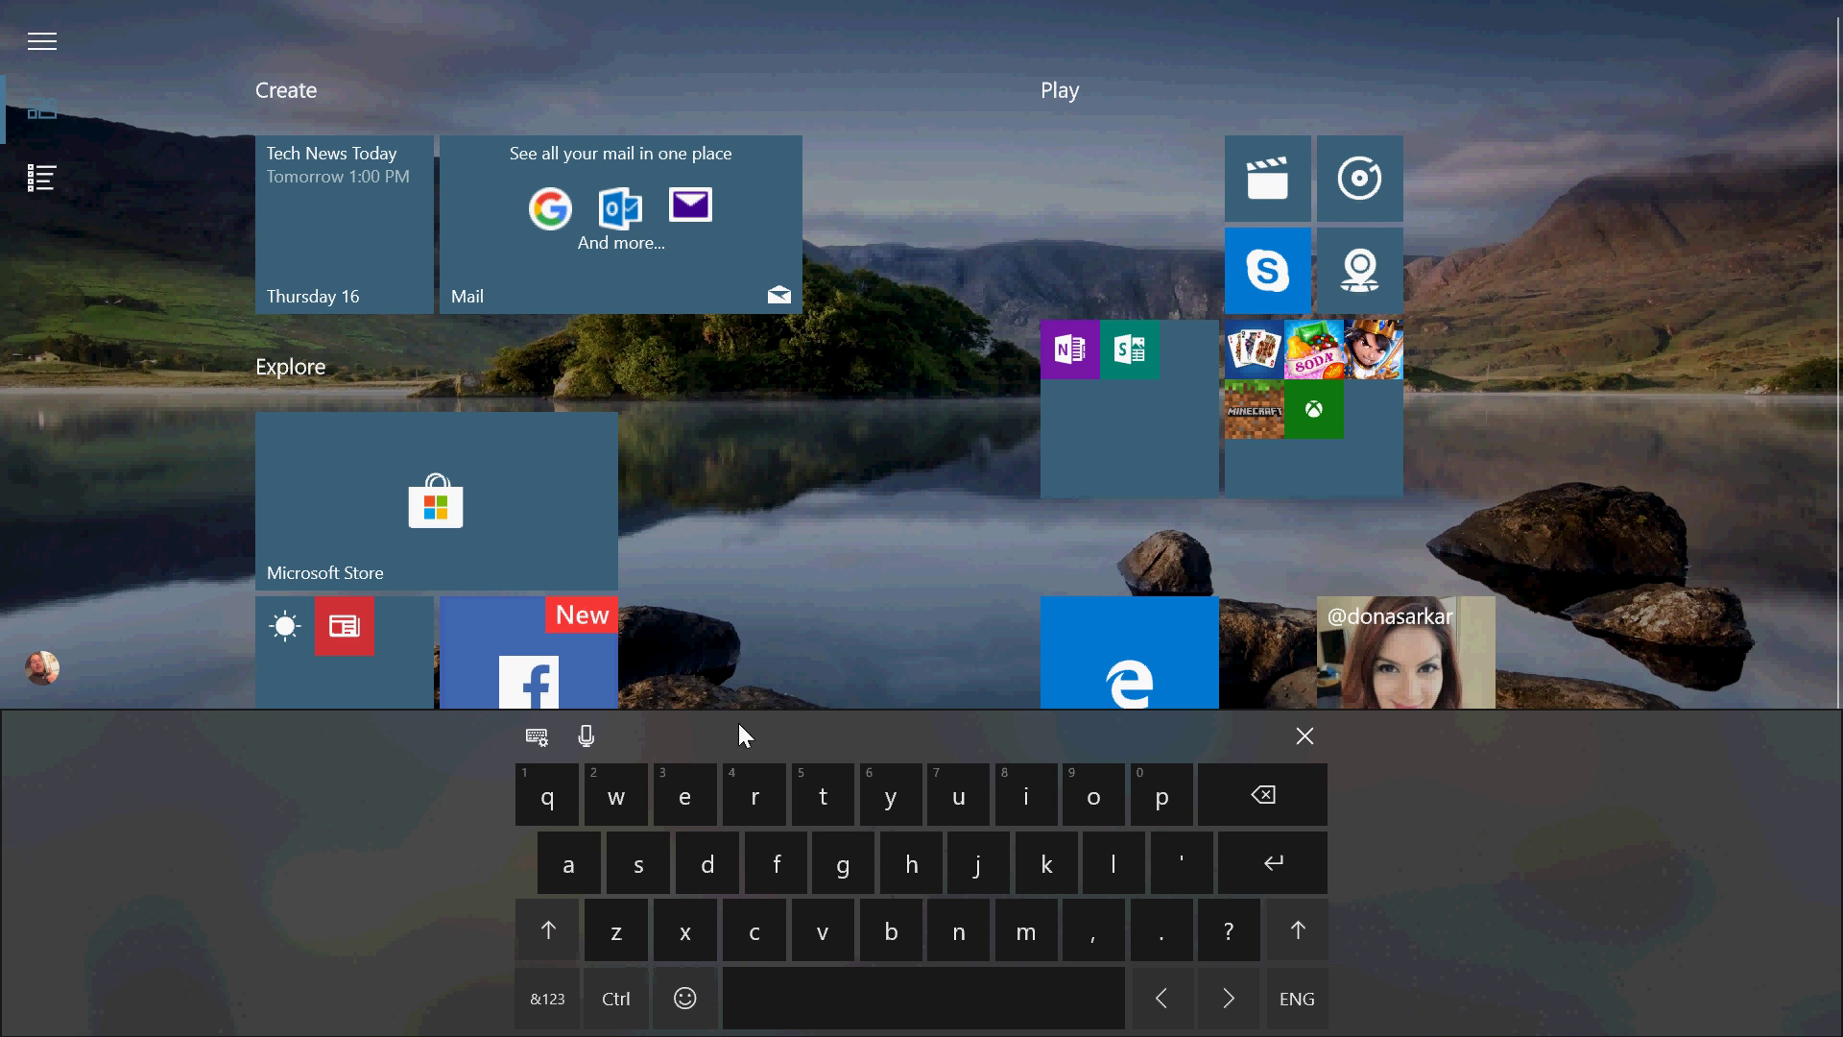
Step: Switch the touch keyboard to the small one-handed layout, and from there to the handwriting panel
{"action": "left_click", "coordinate": [537, 737]}
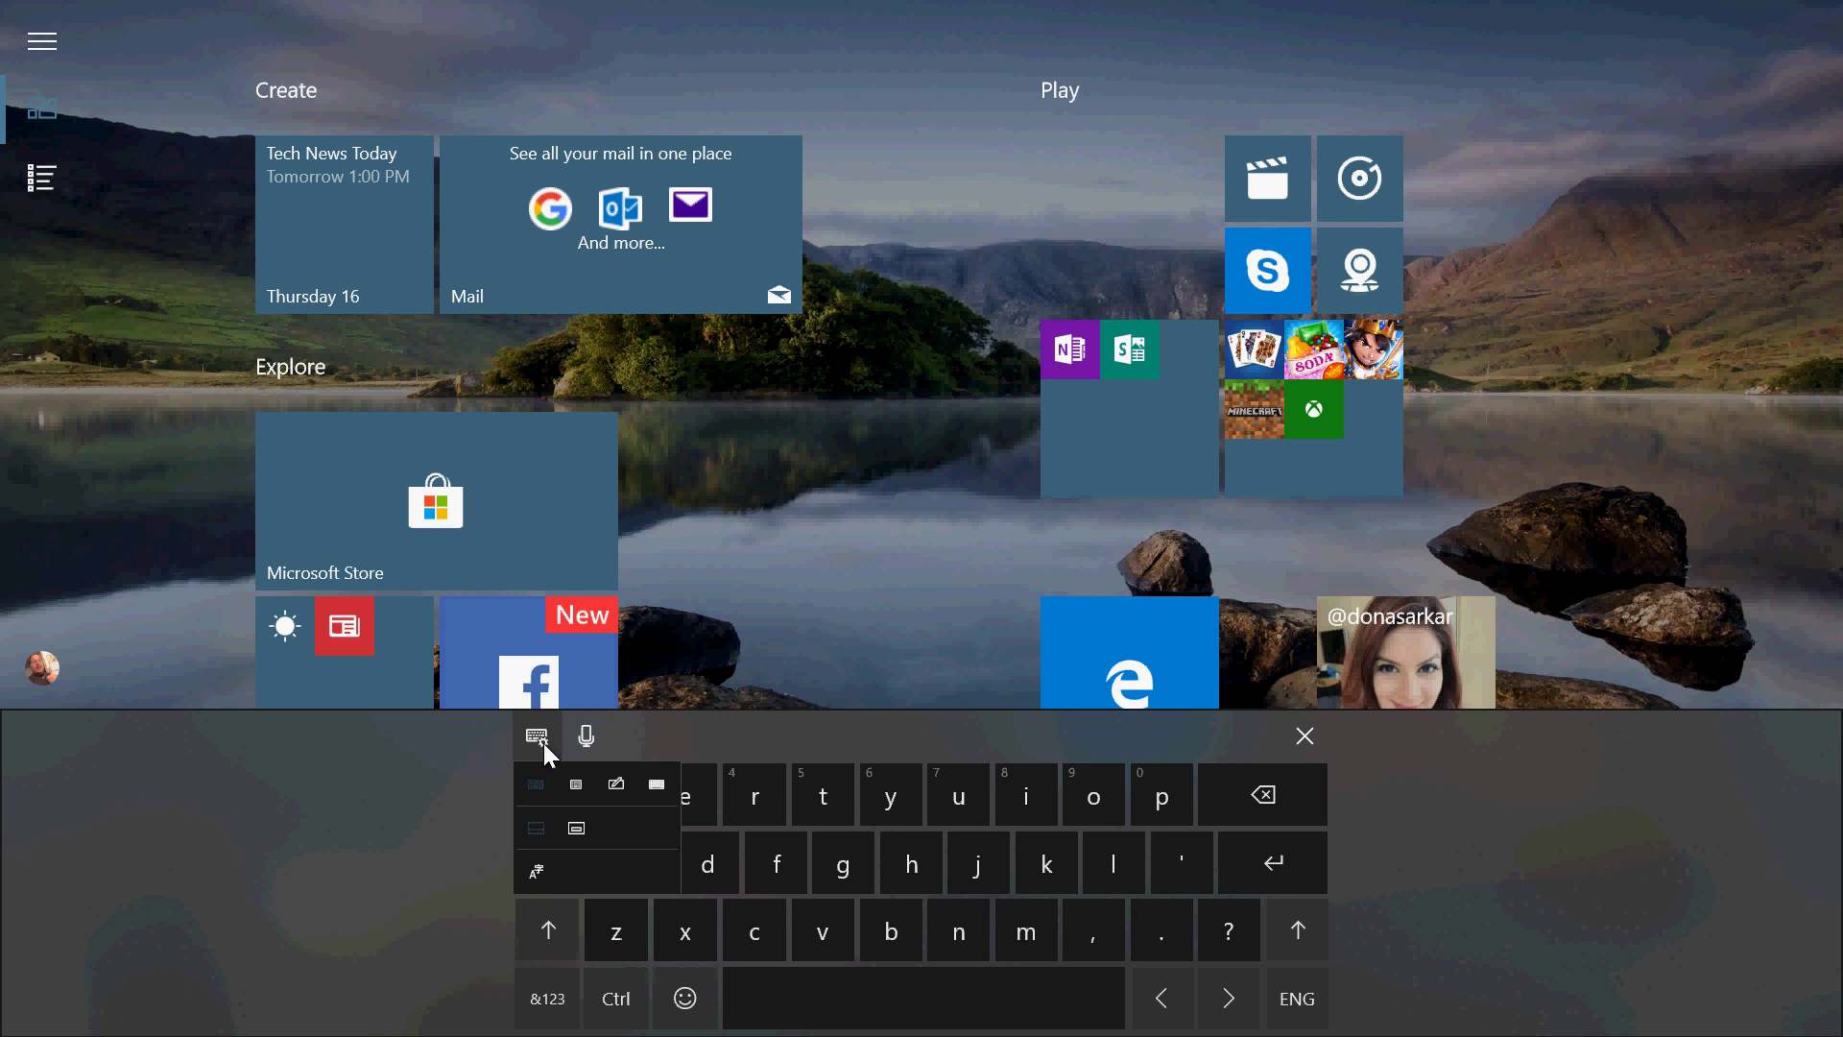
{"action": "left_click", "coordinate": [574, 785]}
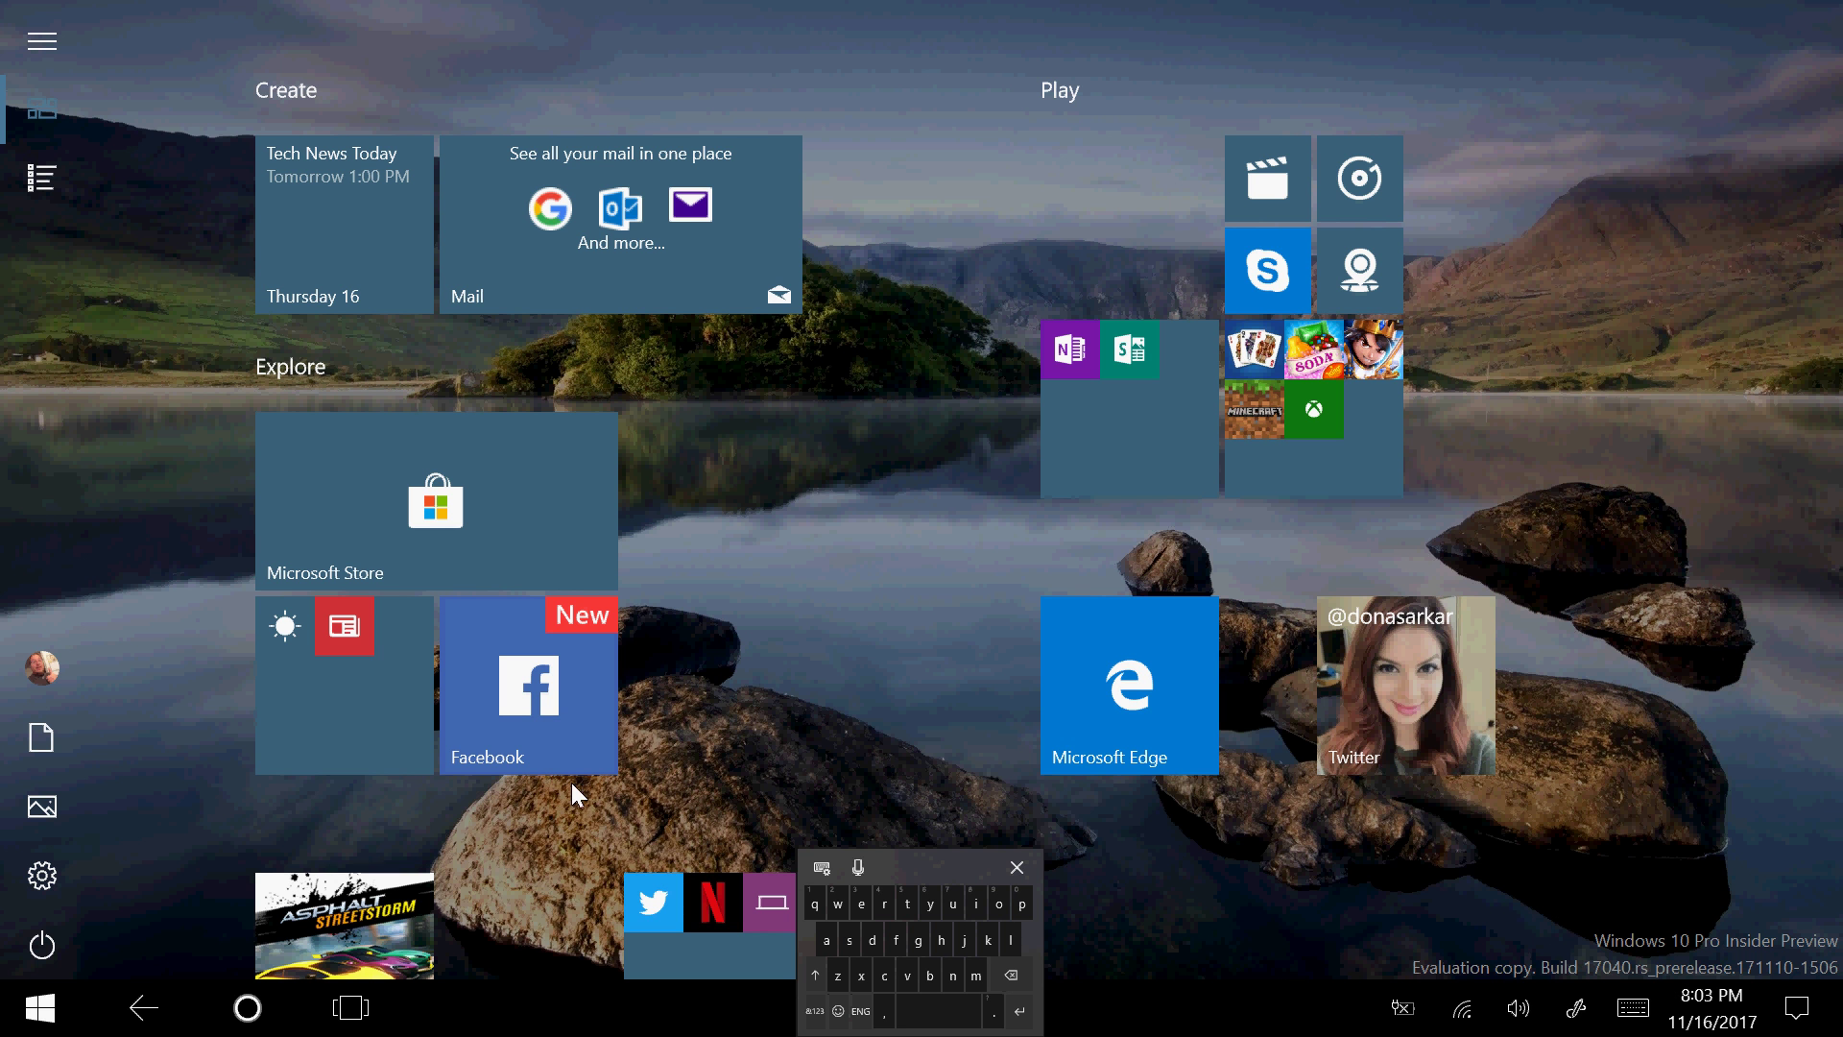
{"action": "left_click", "coordinate": [823, 868]}
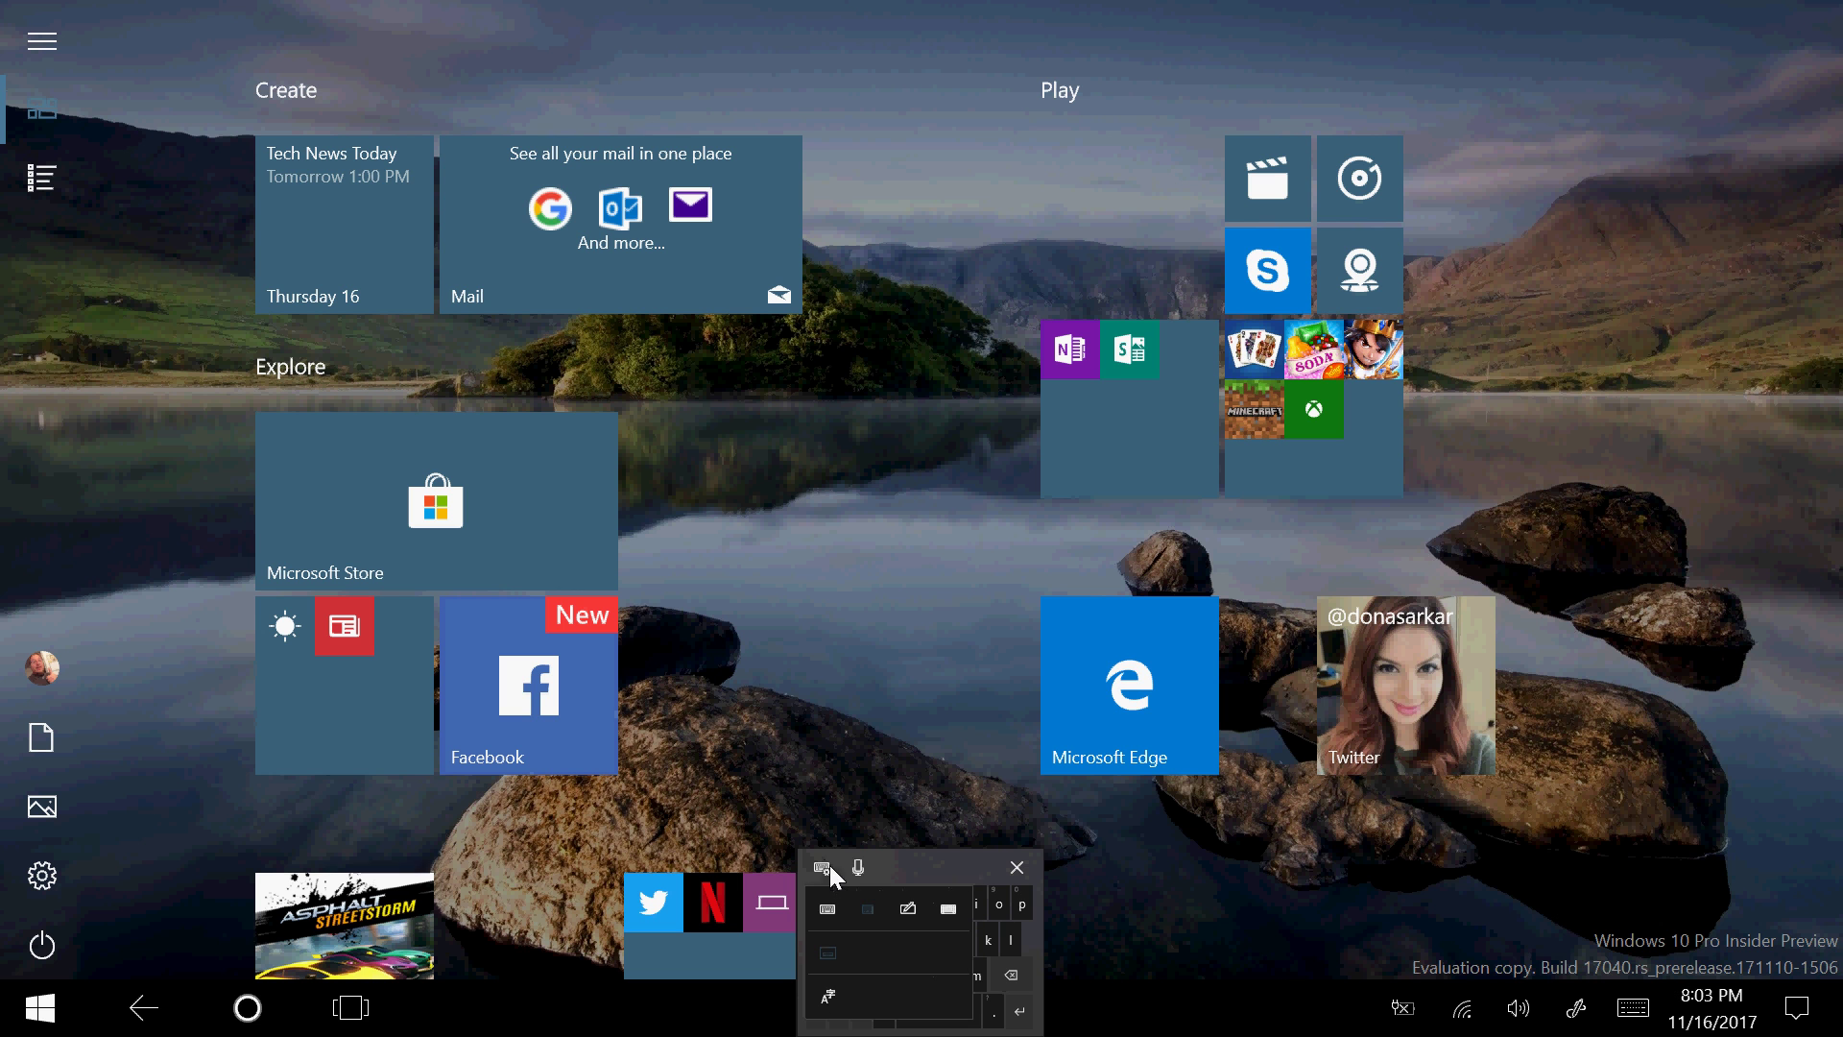
{"action": "left_click", "coordinate": [902, 911]}
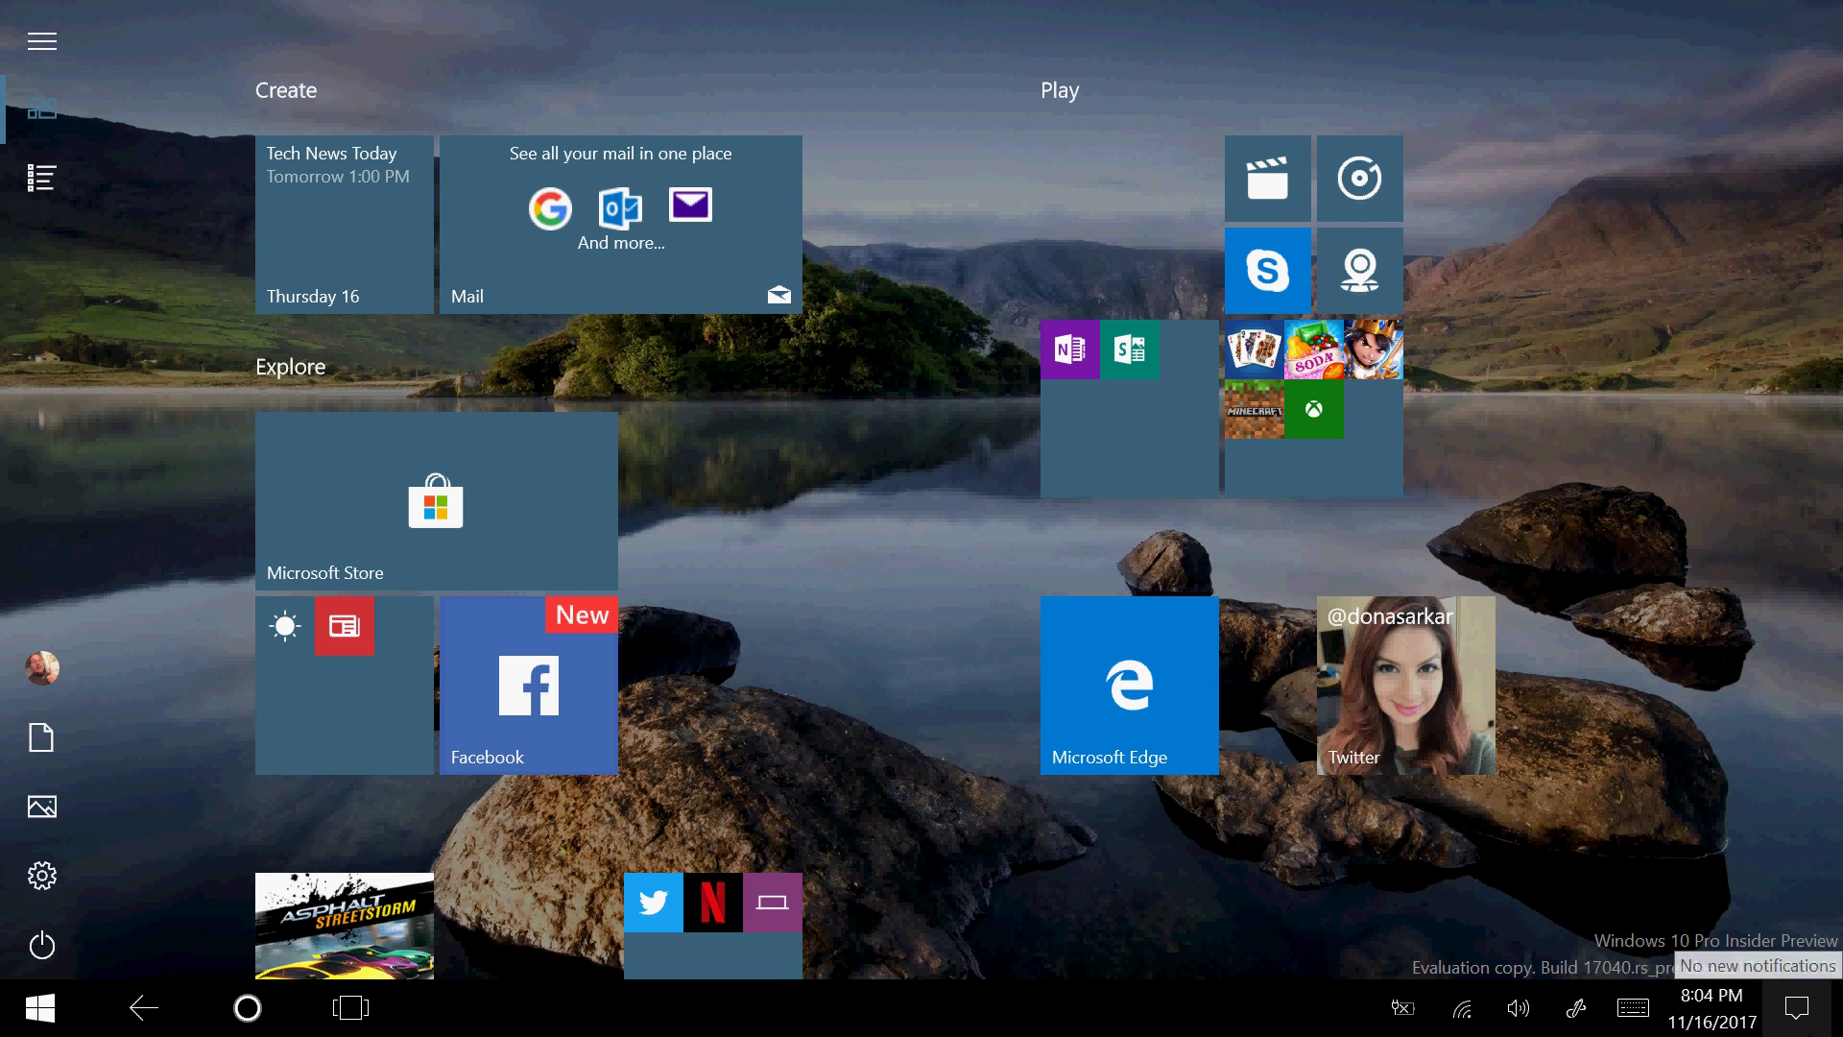
Step: Turn off tablet mode and bring the blank Notepad window to the front
{"action": "left_click", "coordinate": [1799, 1023]}
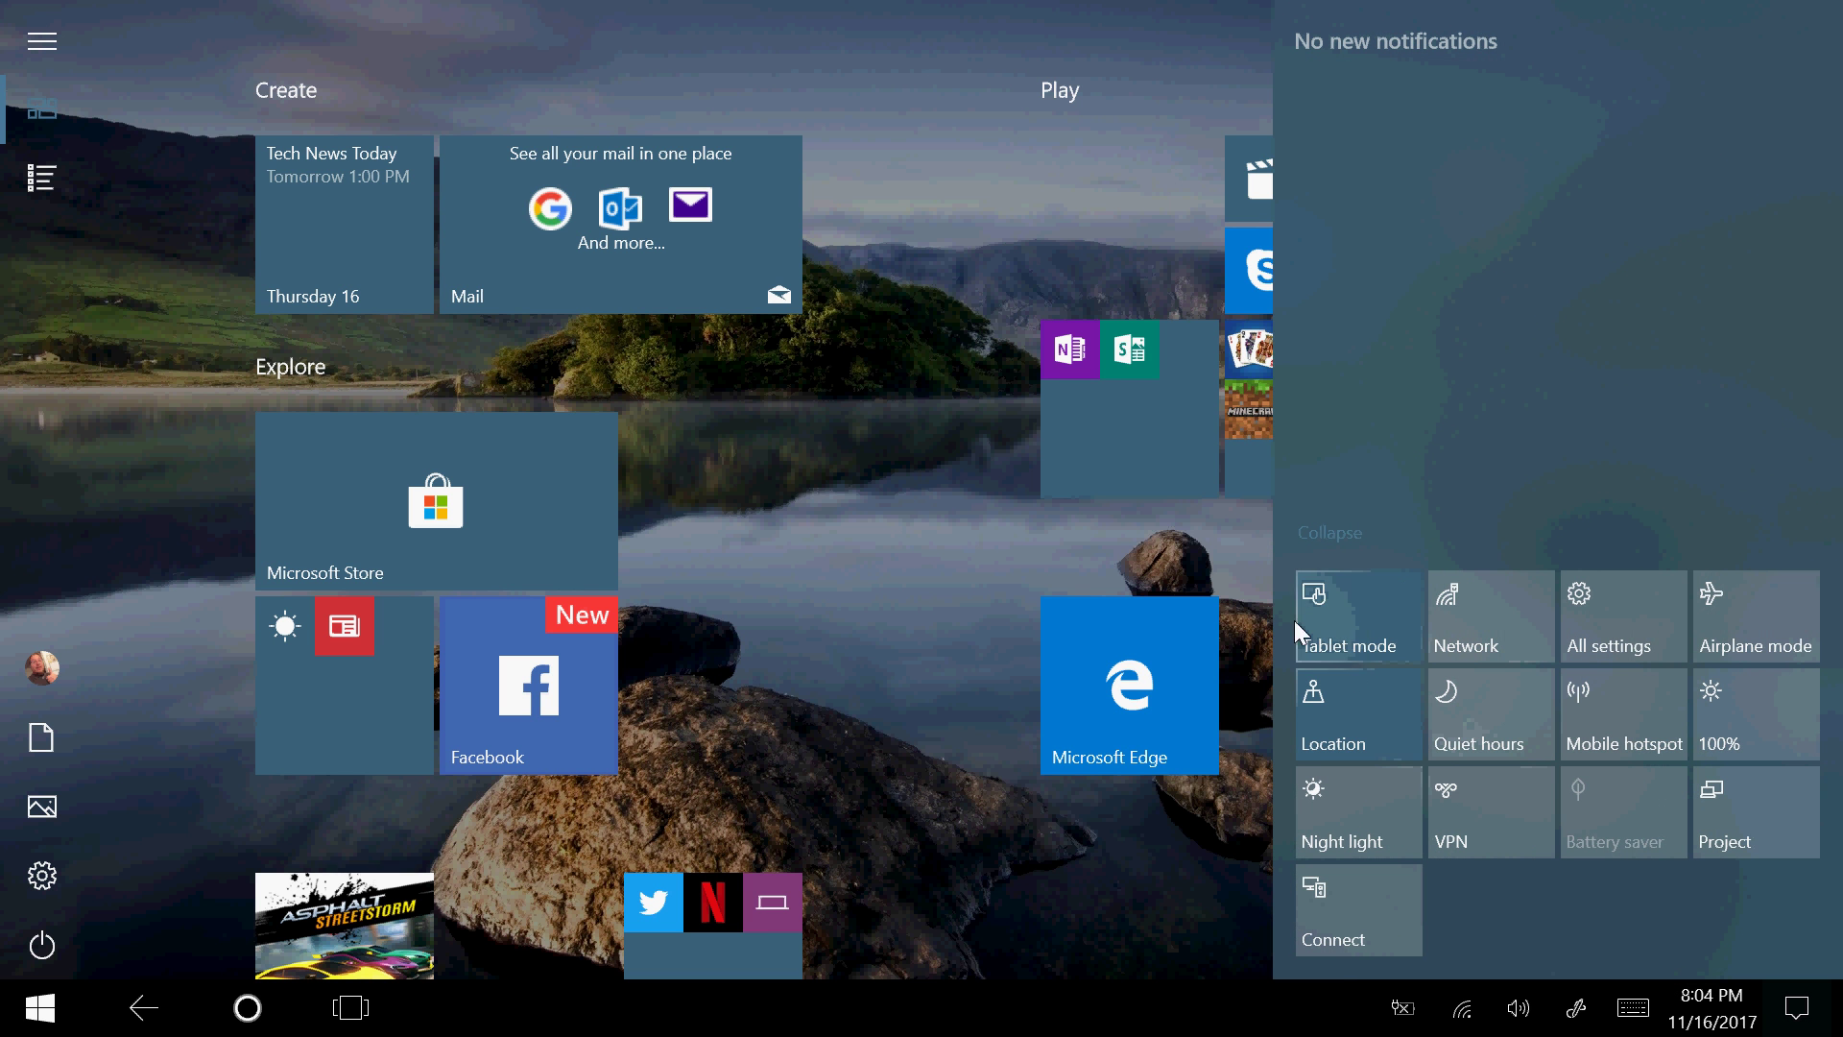
{"action": "left_click", "coordinate": [1349, 620]}
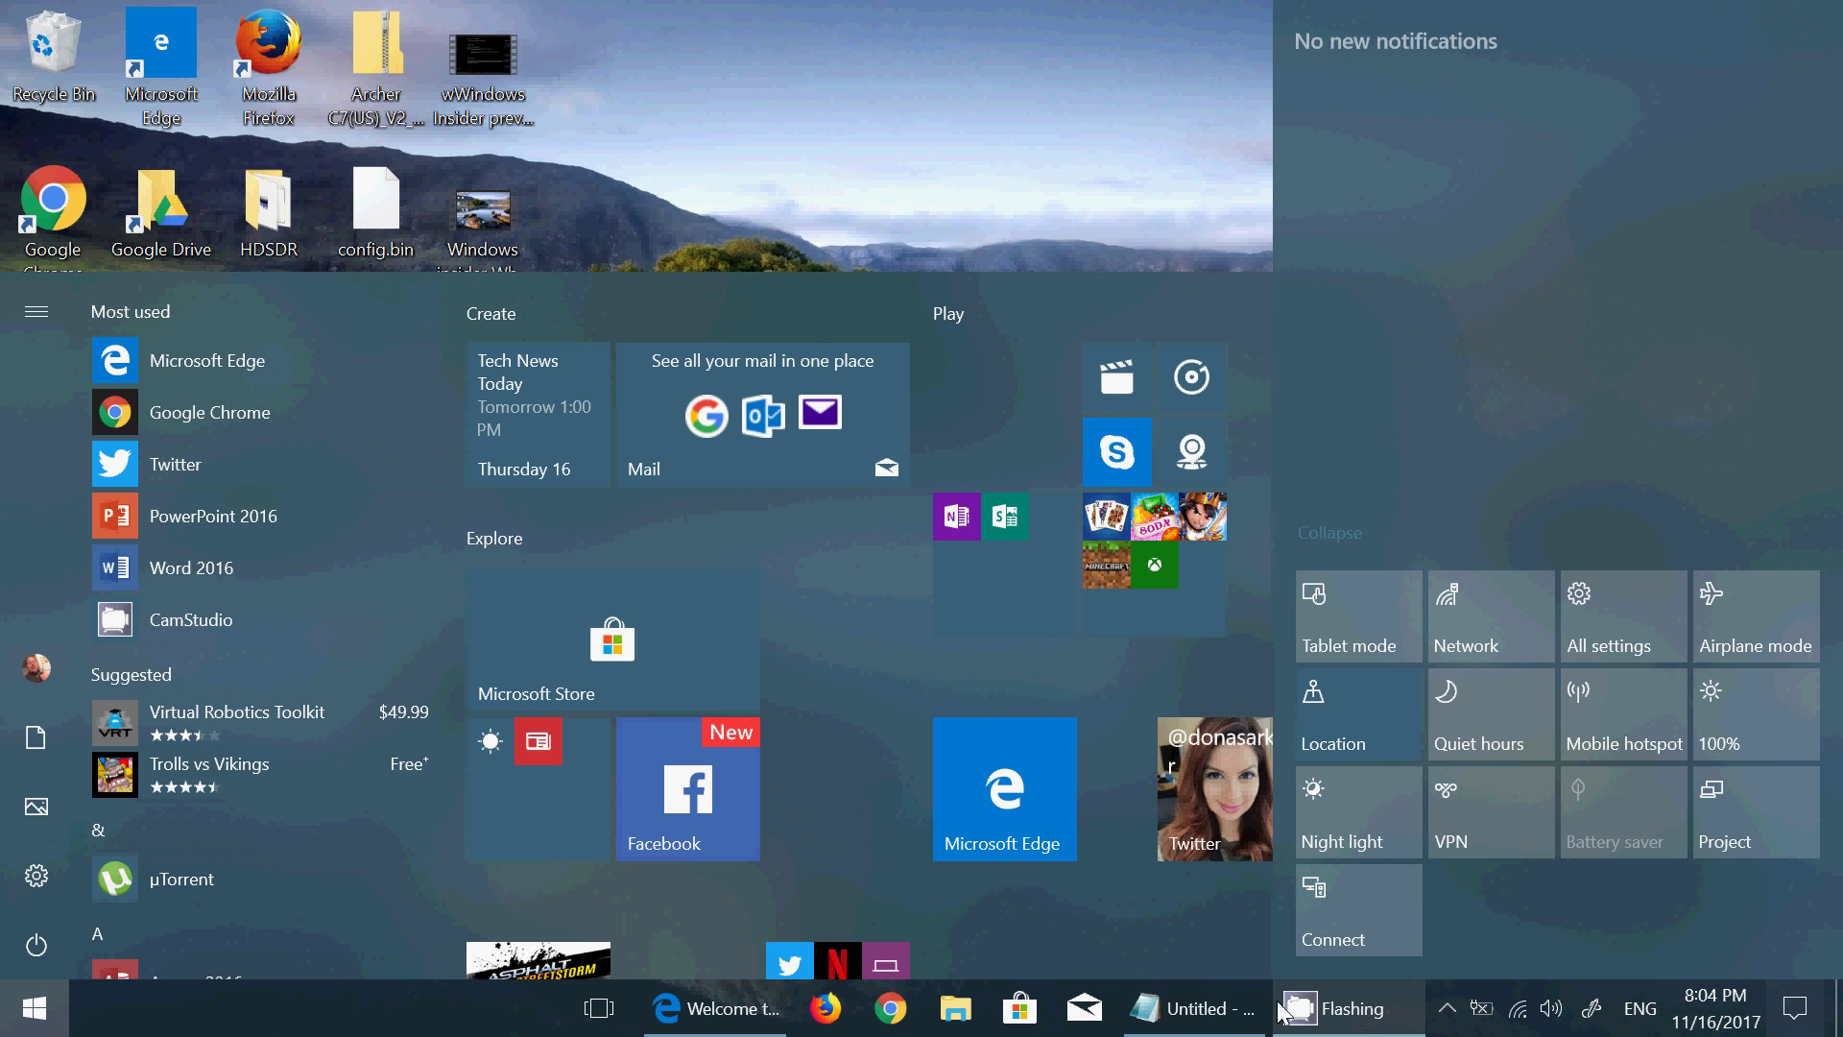
{"action": "left_click", "coordinate": [1193, 1008]}
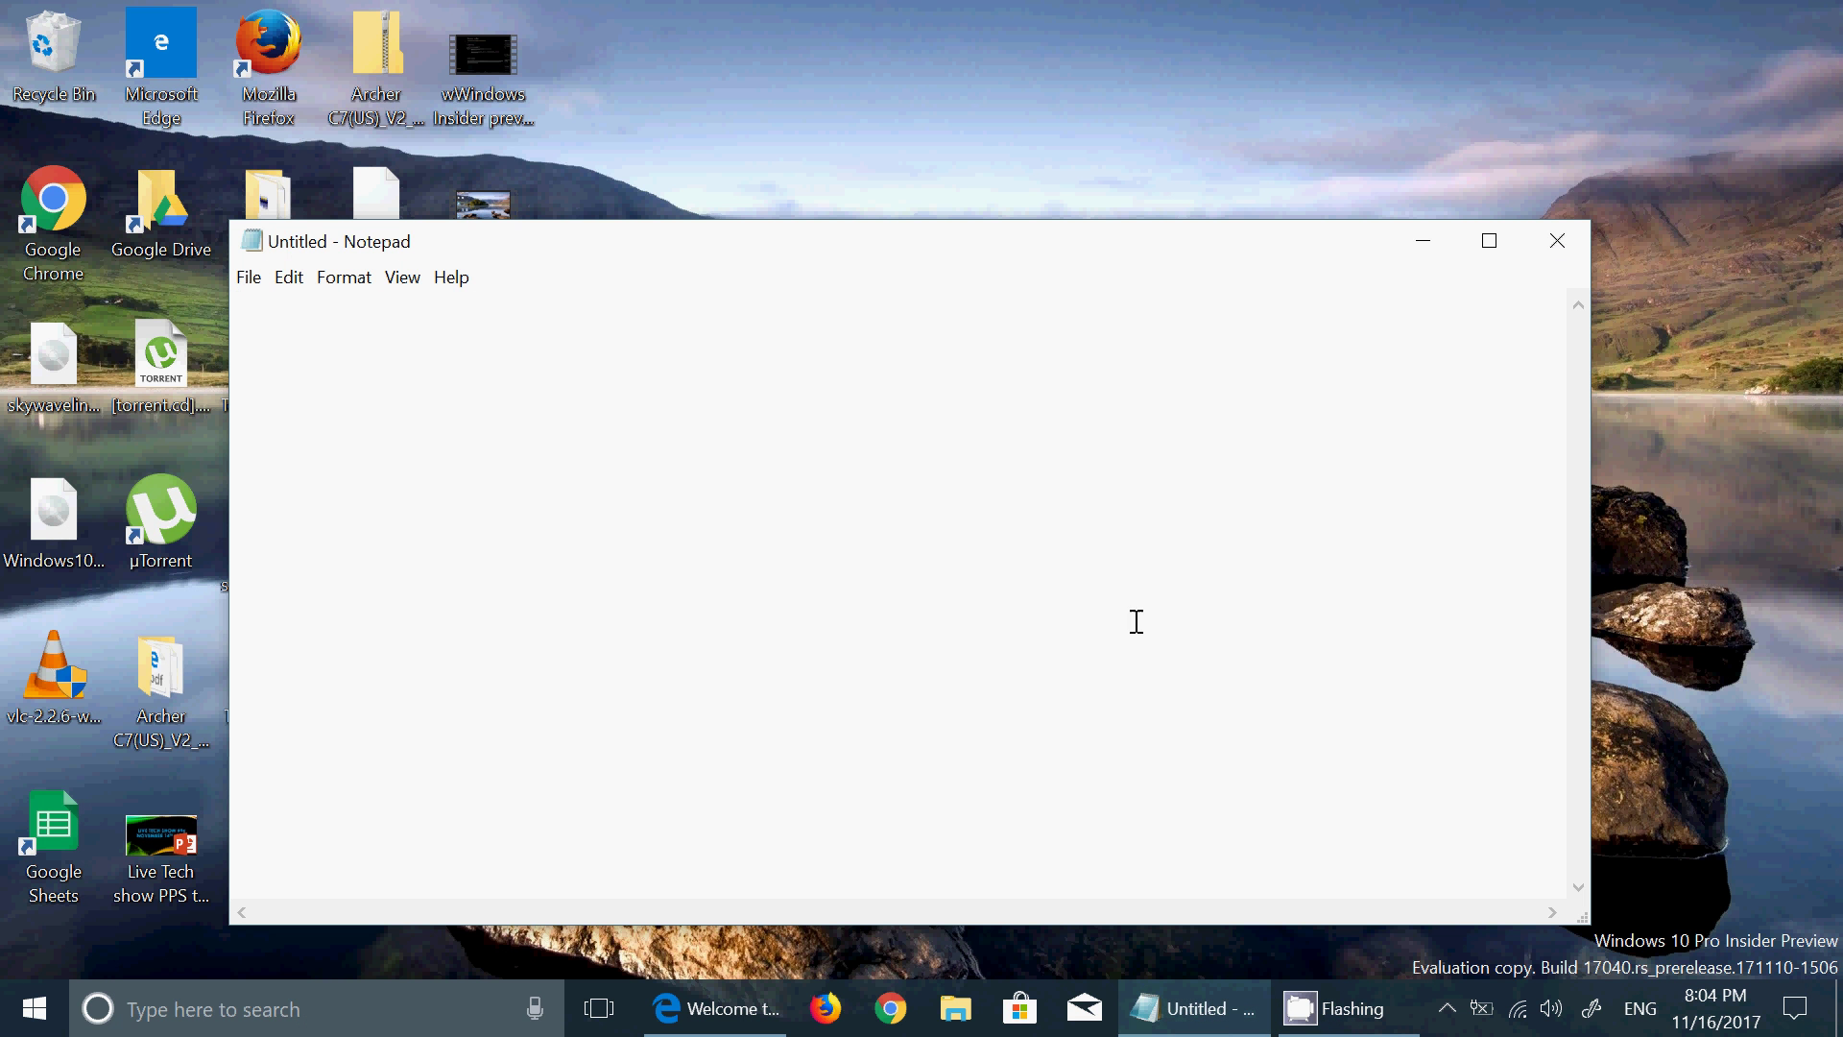
Step: Turn tablet mode back on with Notepad open and show the handwriting panel
{"action": "left_click", "coordinate": [1829, 1031]}
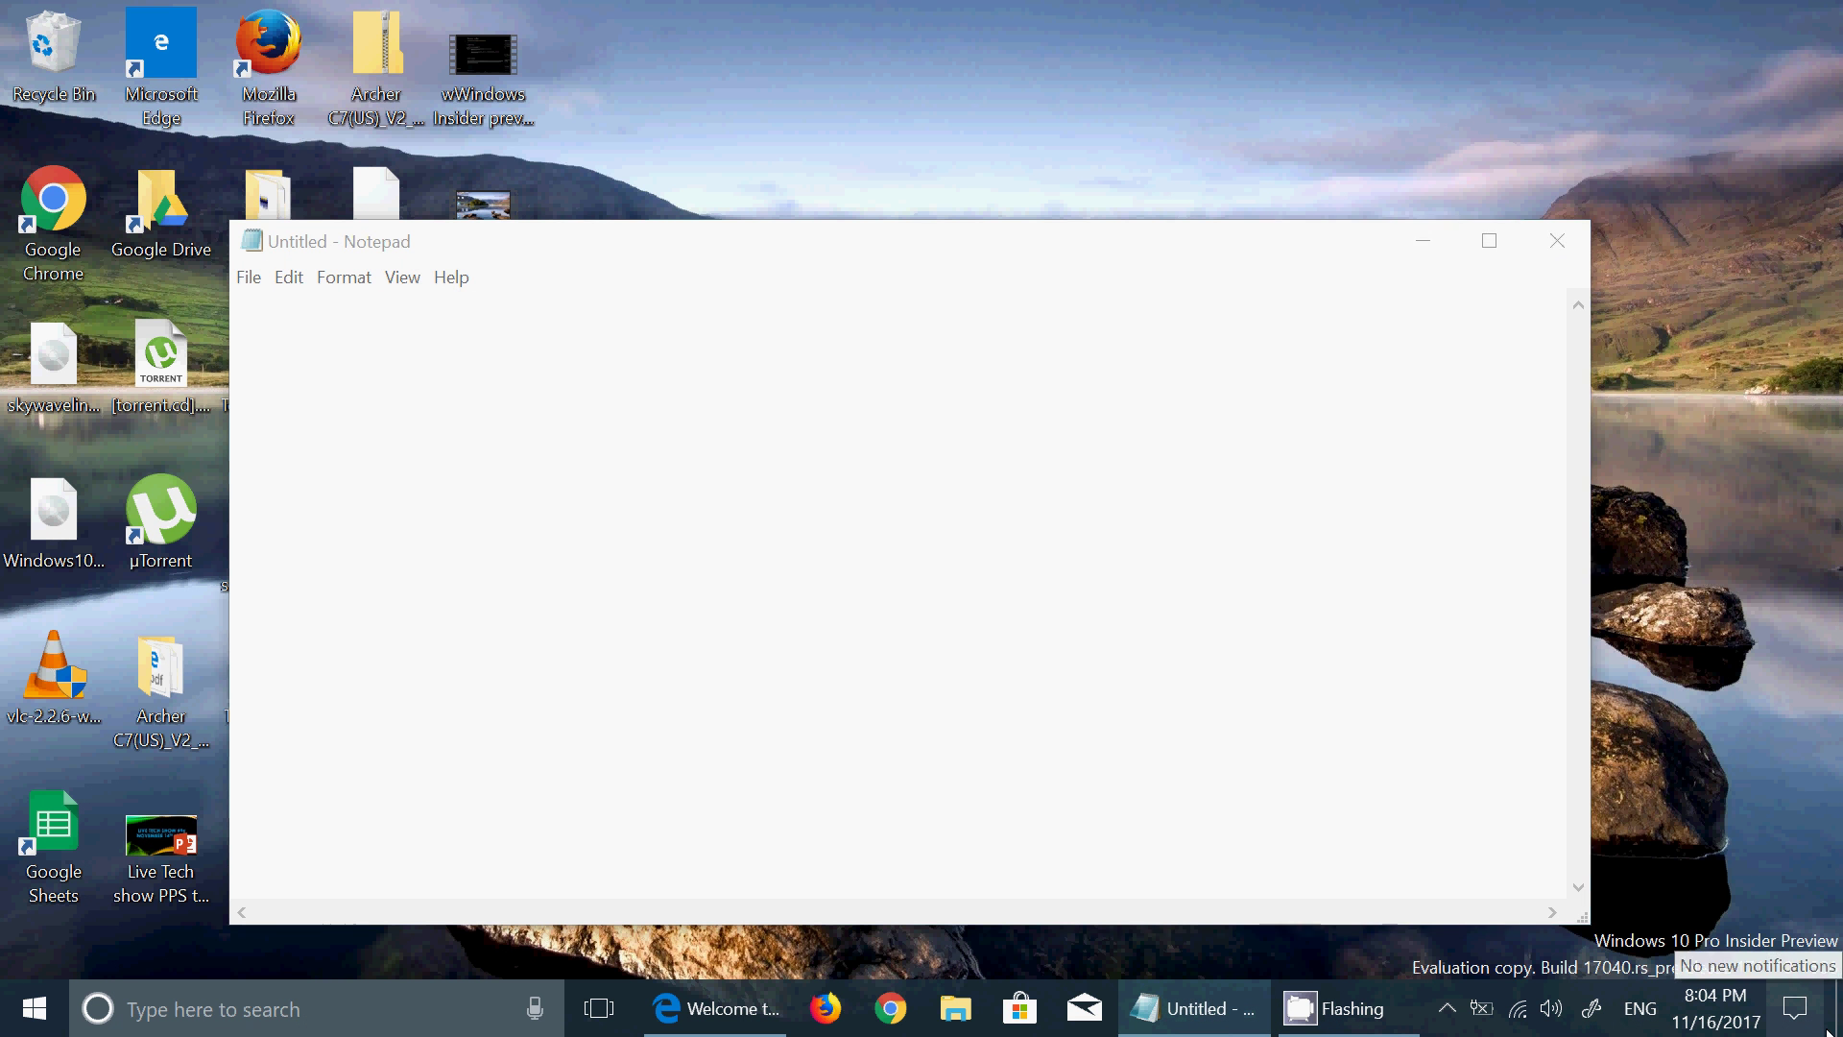
{"action": "left_click", "coordinate": [1361, 636]}
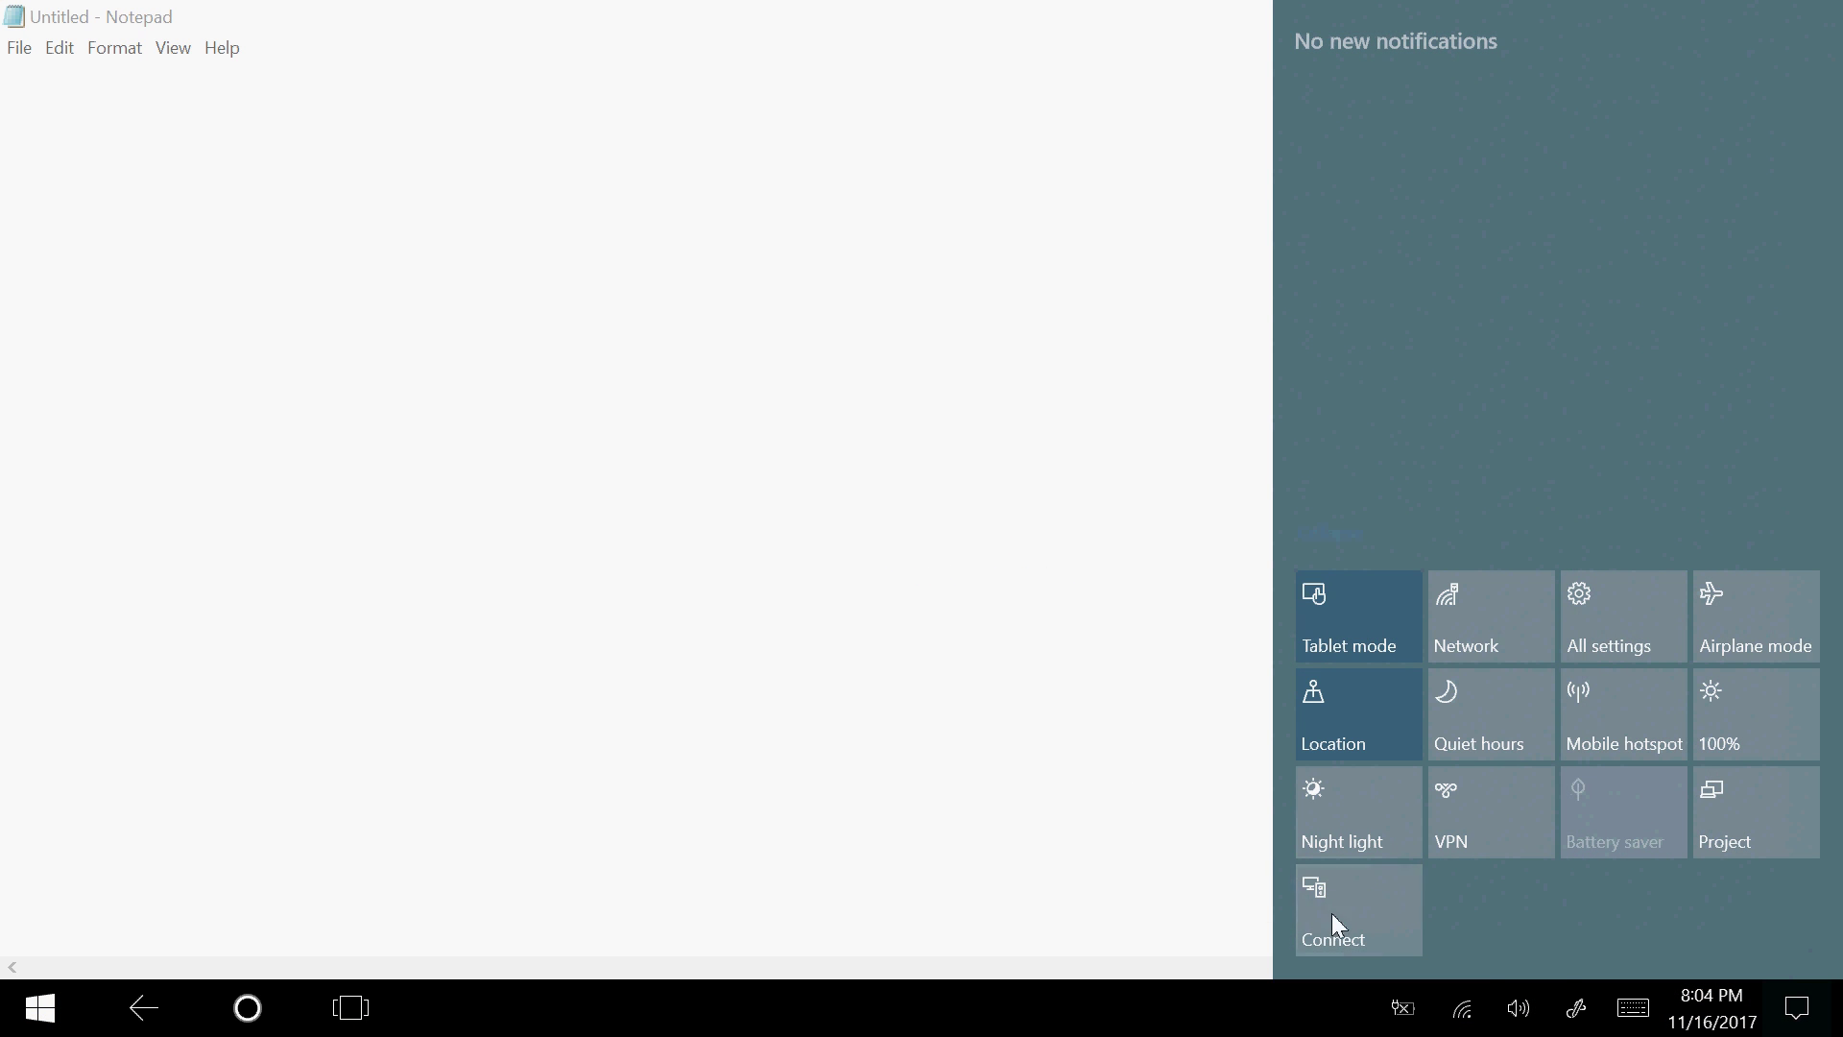
{"action": "left_click", "coordinate": [1629, 1008]}
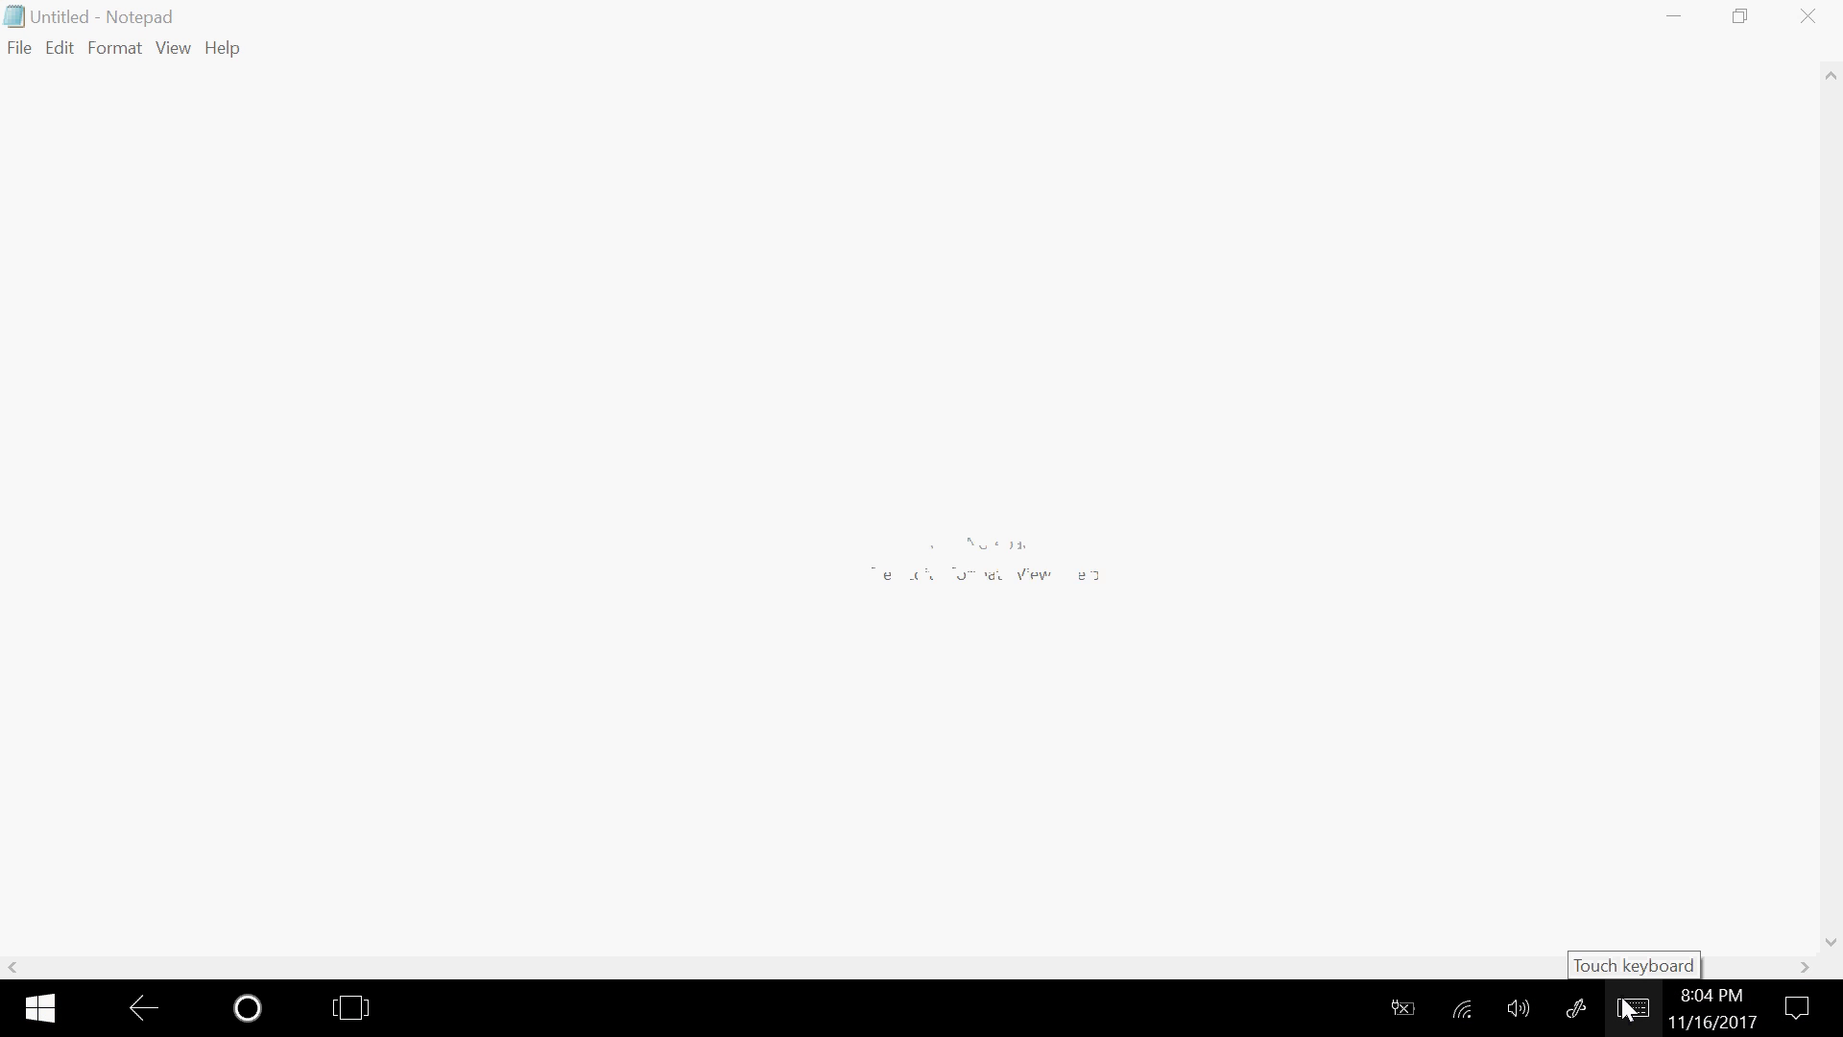
{"action": "left_click", "coordinate": [1628, 1008]}
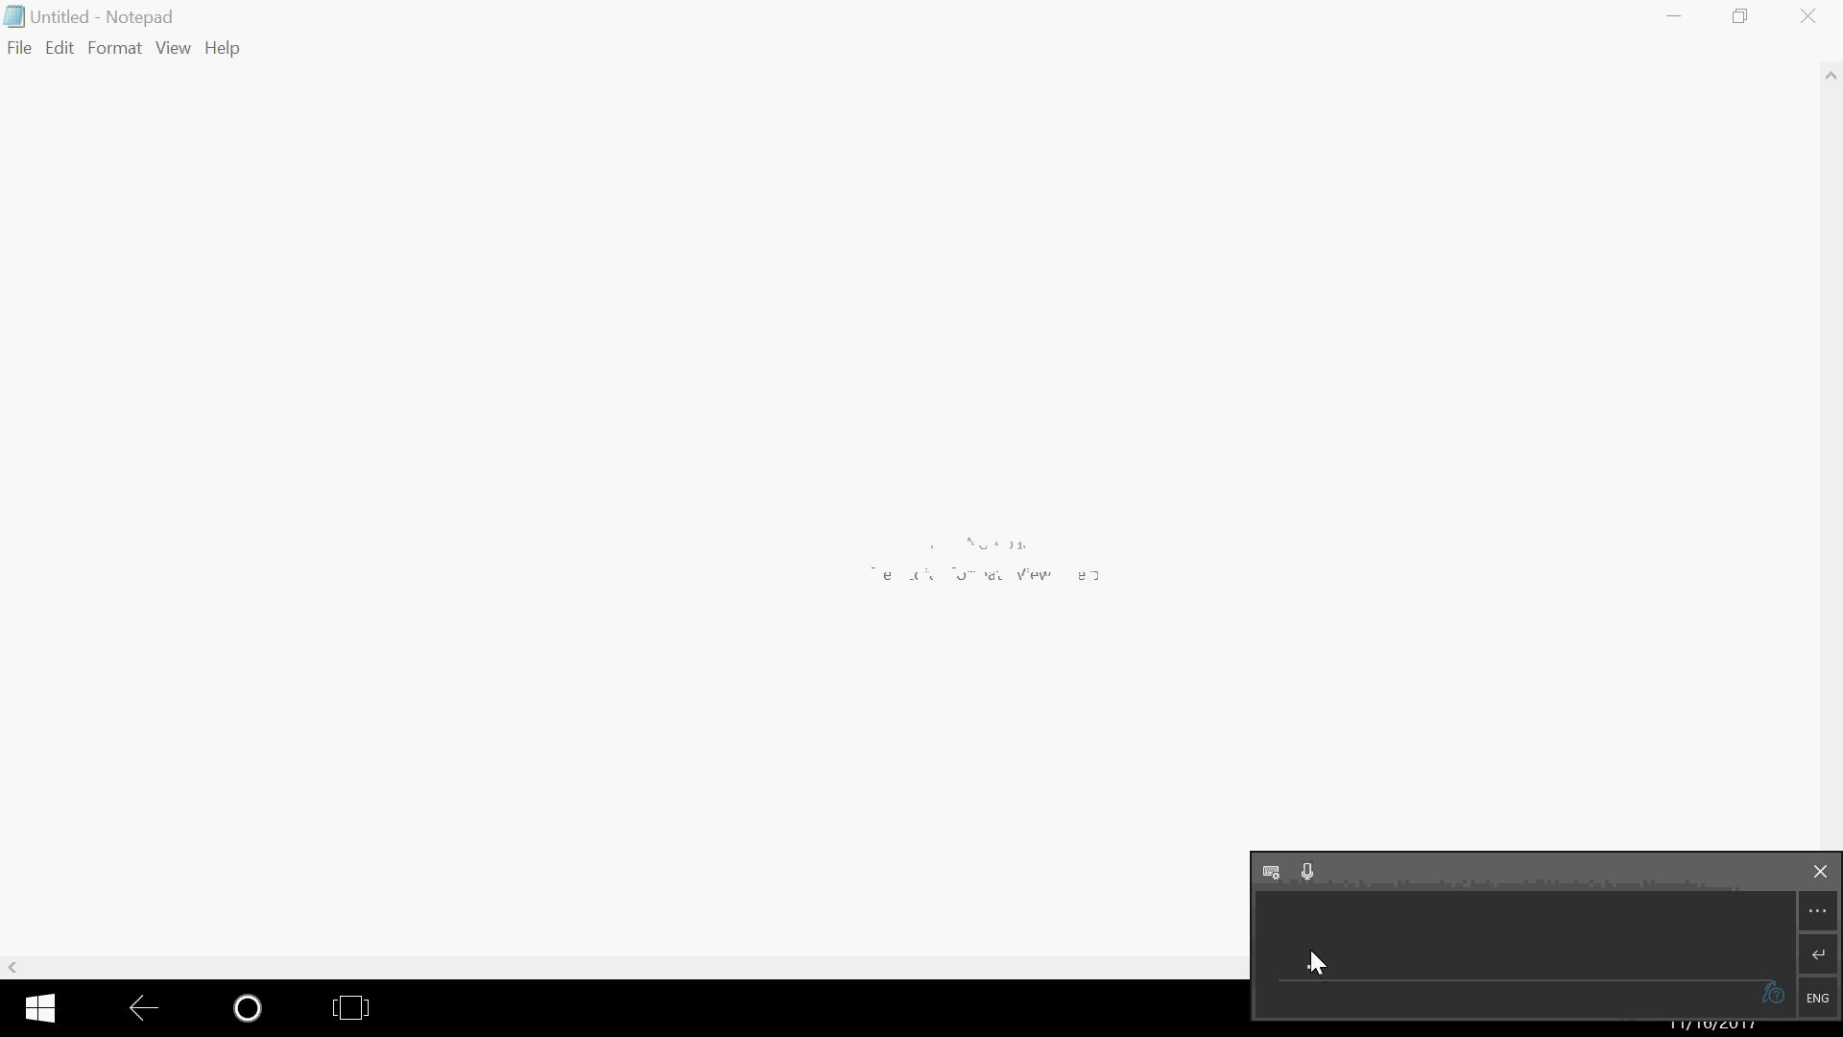
Step: Try handwriting "now" in the panel, add a stroke after it, and strike the word out
{"action": "left_click_drag", "start_coordinate": [1309, 965], "coordinate": [1346, 958]}
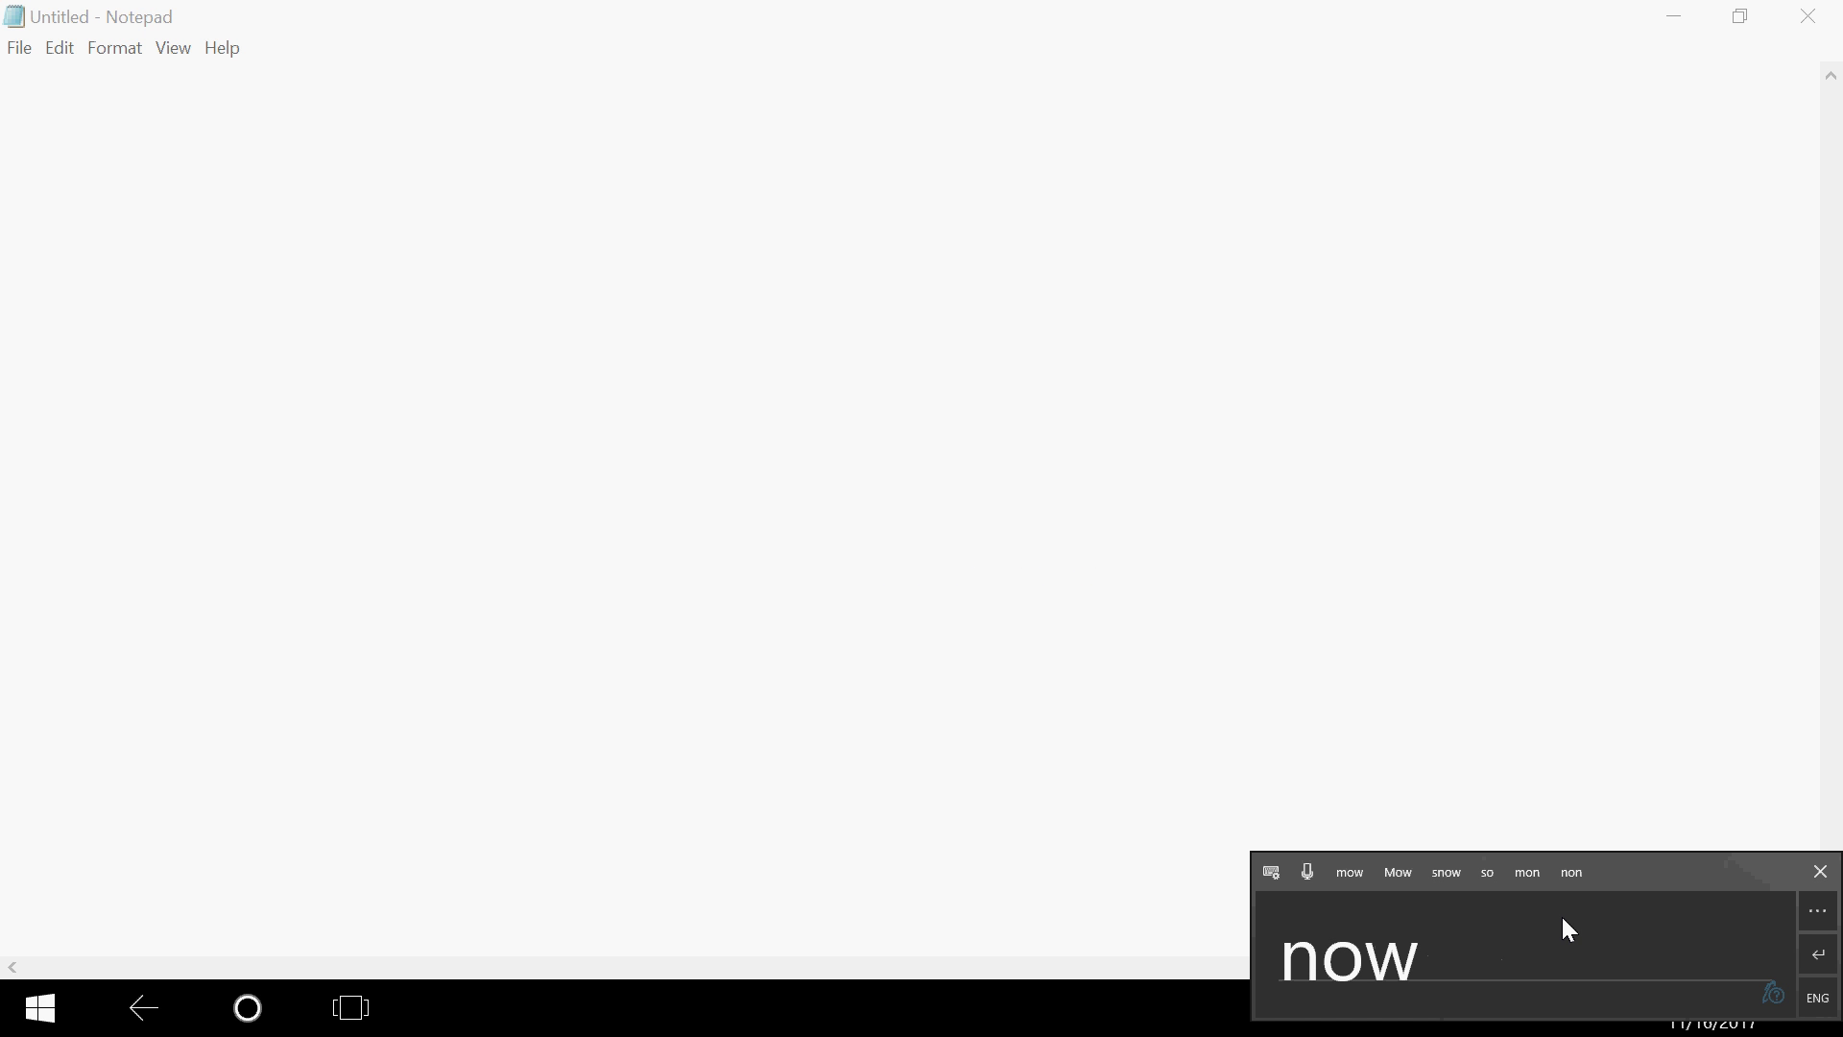
{"action": "left_click", "coordinate": [1442, 929]}
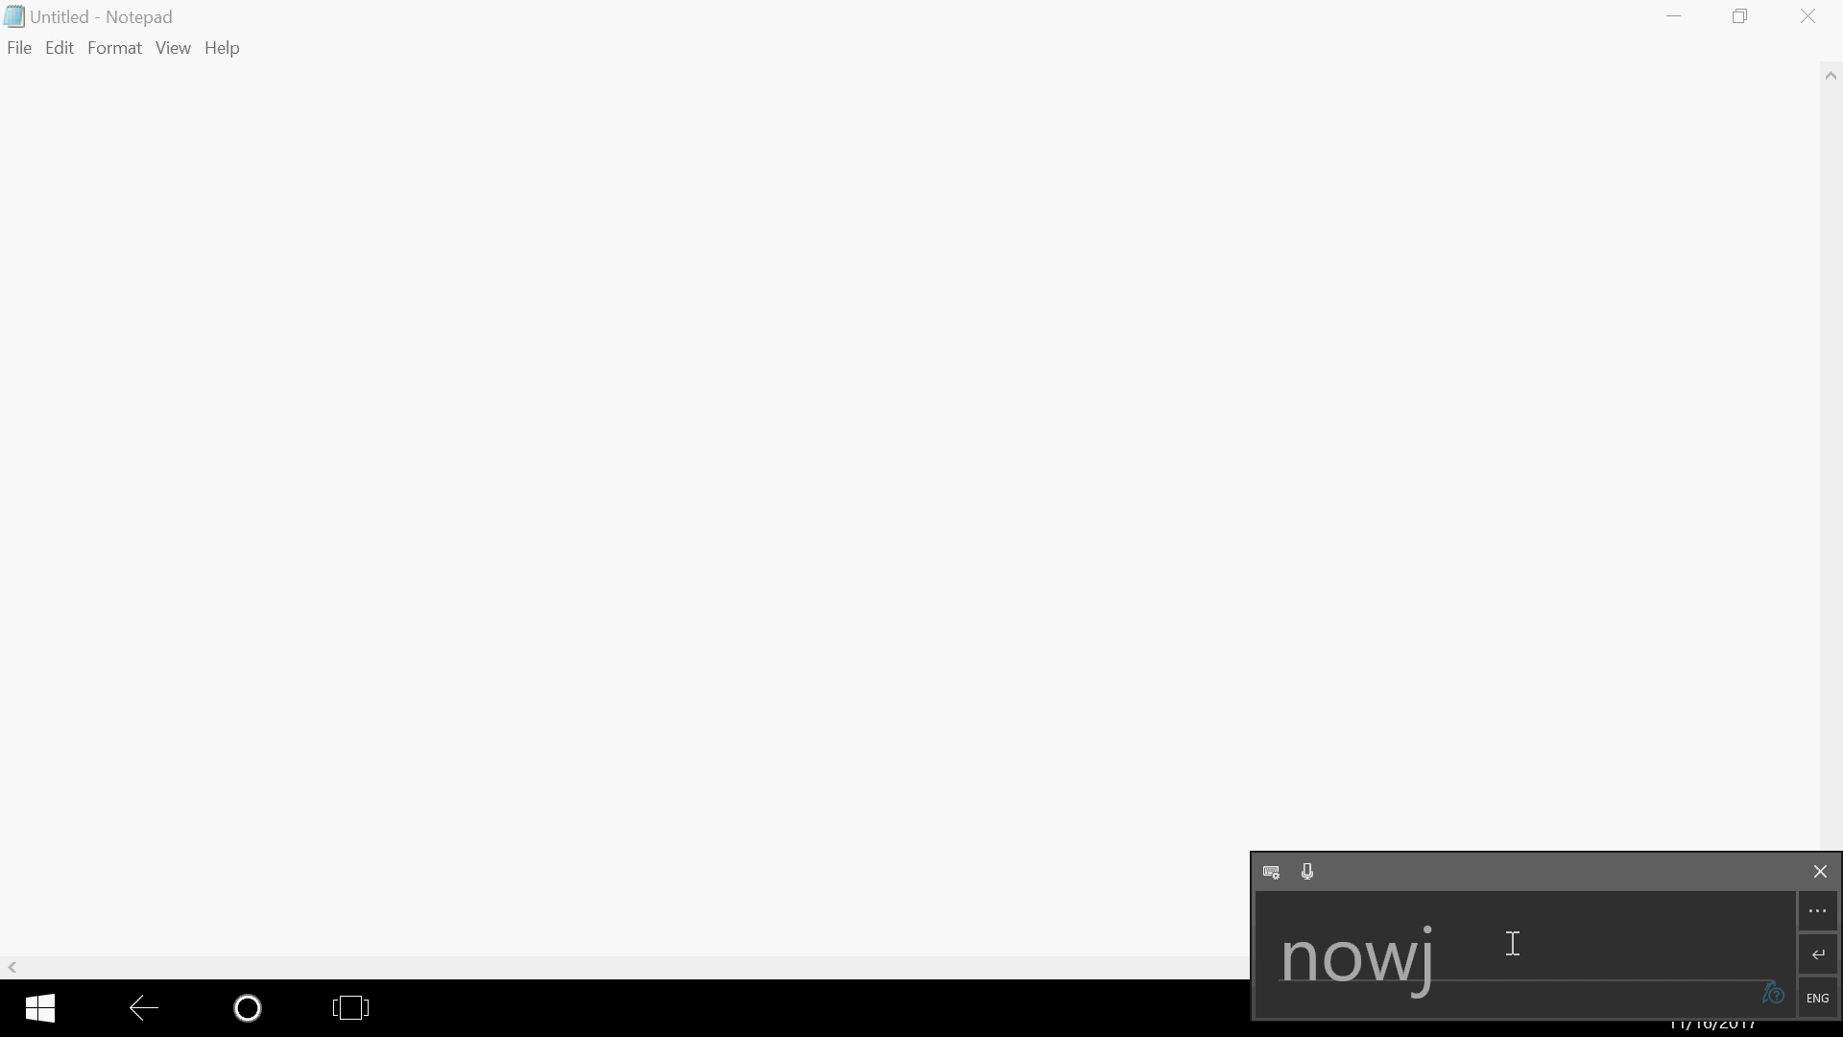
{"action": "left_click_drag", "start_coordinate": [1468, 920], "coordinate": [1365, 994]}
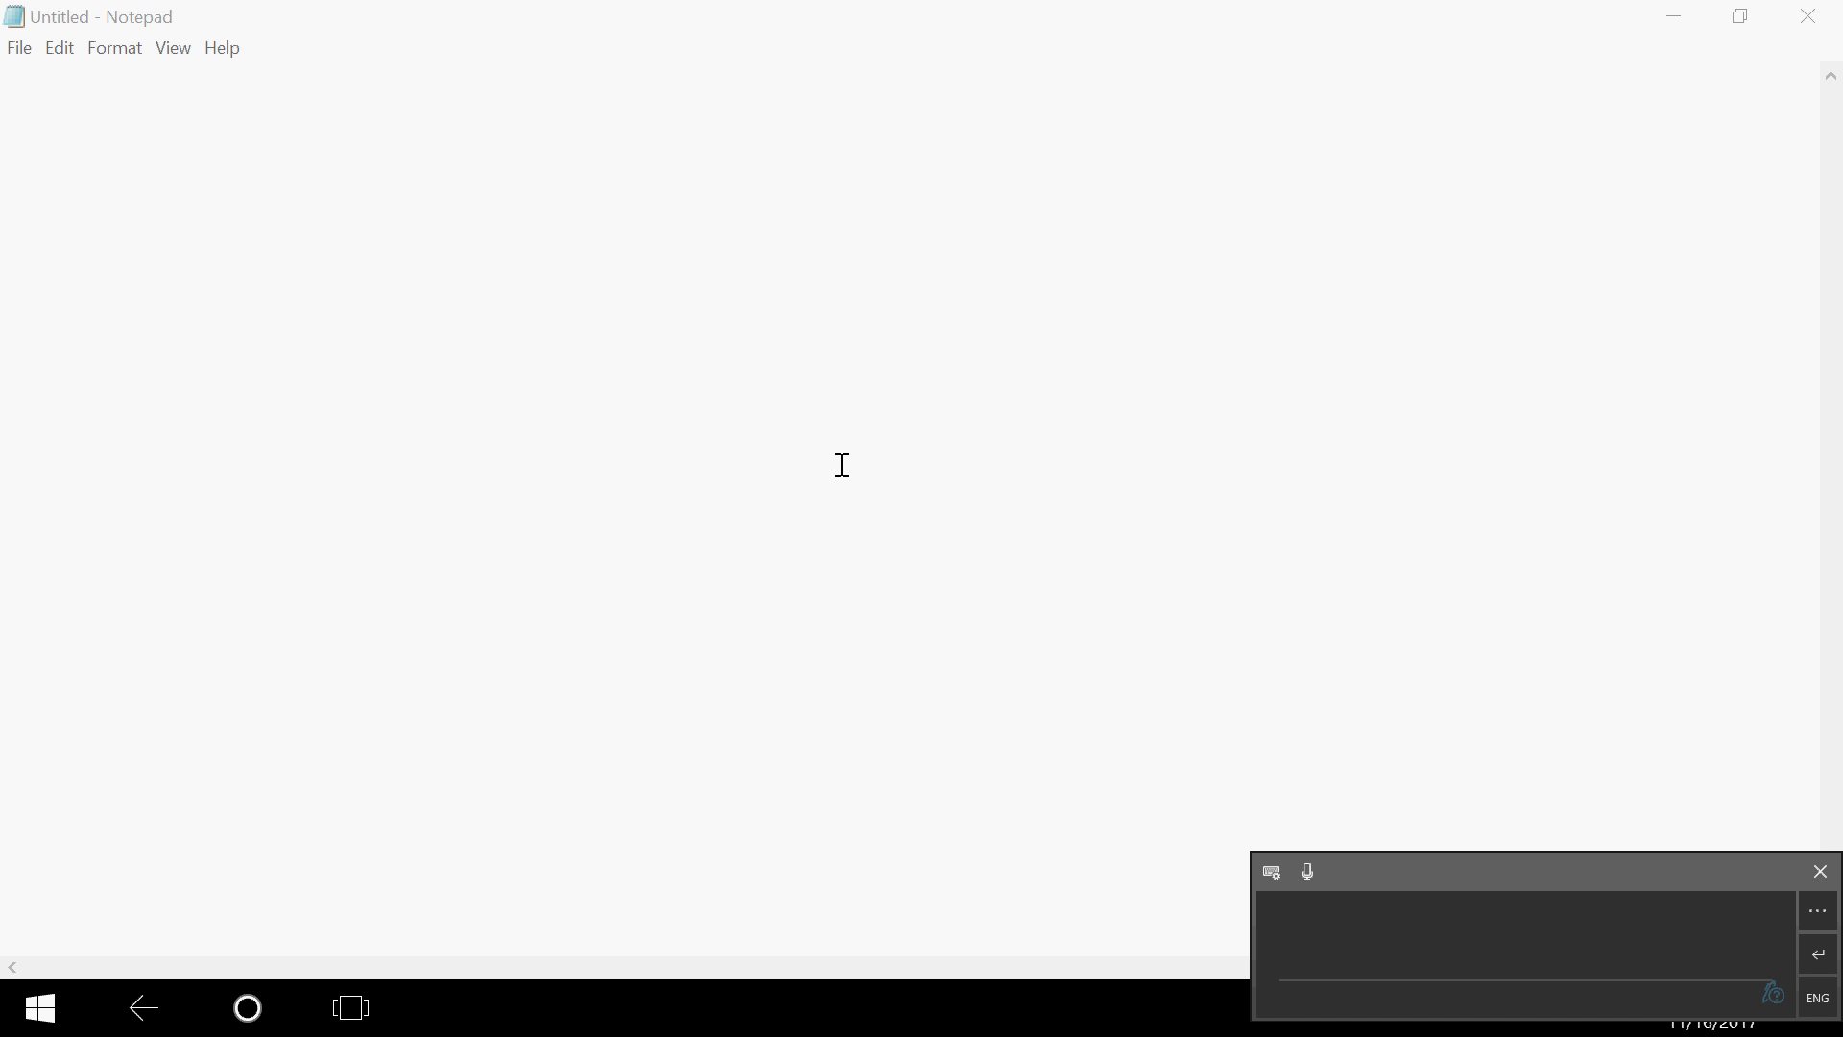
Step: Place the cursor in the Notepad document, handwrite "hello" in the panel, and try striking the word out
{"action": "left_click", "coordinate": [691, 286]}
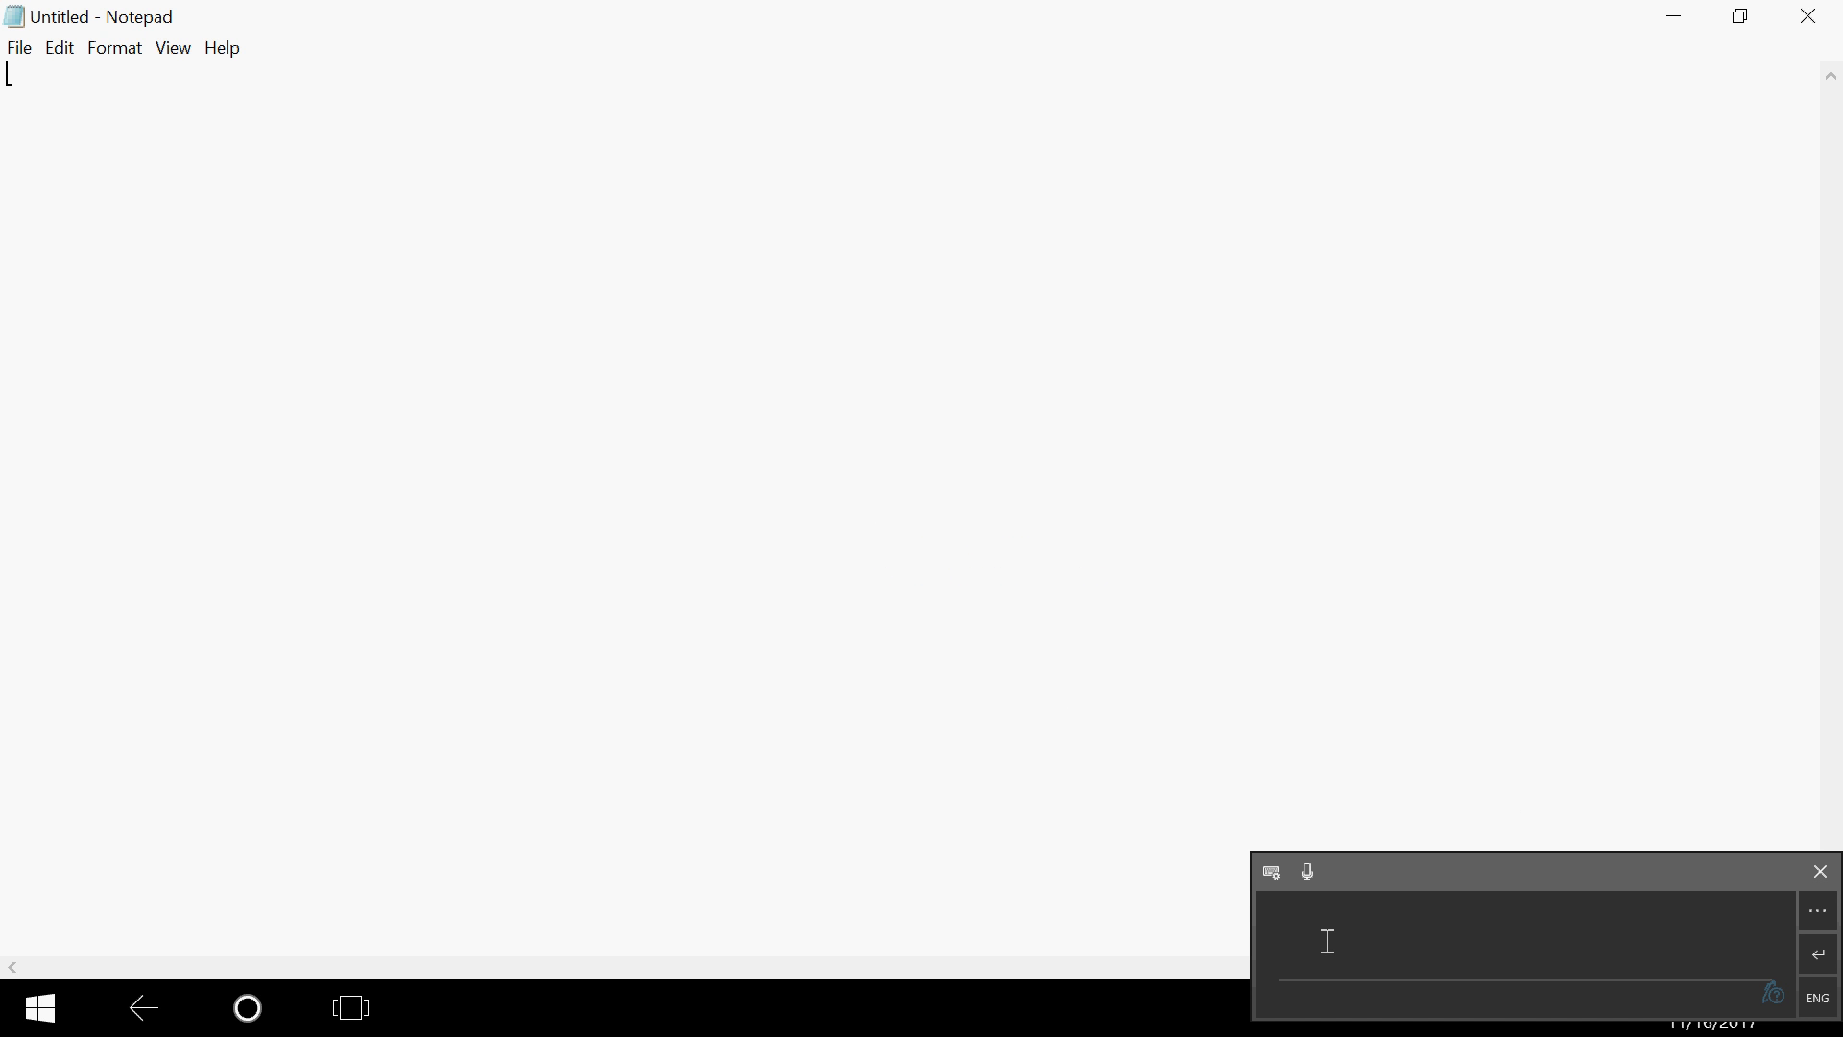
{"action": "mouse_move", "coordinate": [1304, 917]}
{"action": "left_mouse_down"}
{"action": "mouse_move", "coordinate": [1321, 956]}
{"action": "mouse_move", "coordinate": [1385, 936]}
{"action": "mouse_move", "coordinate": [1468, 961]}
{"action": "mouse_move", "coordinate": [1560, 946]}
{"action": "mouse_move", "coordinate": [1537, 916]}
{"action": "left_mouse_up"}
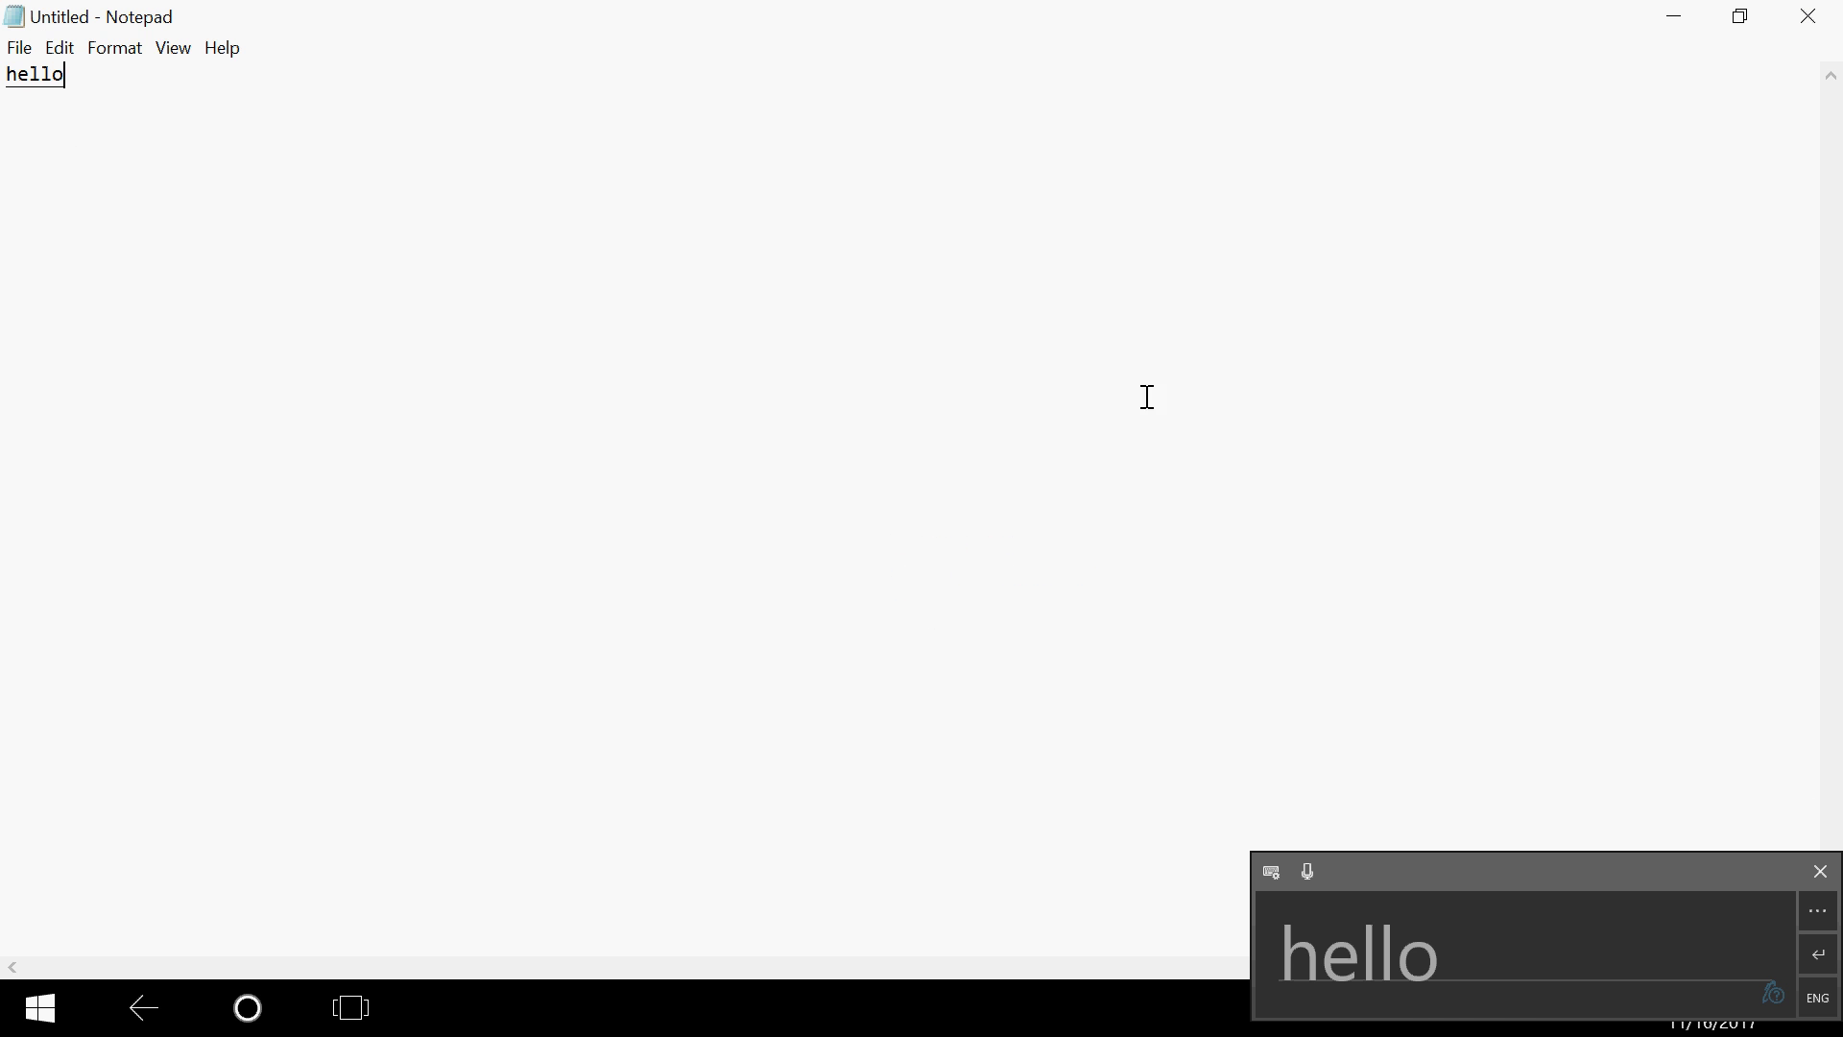
{"action": "left_click_drag", "start_coordinate": [1471, 923], "coordinate": [1301, 999]}
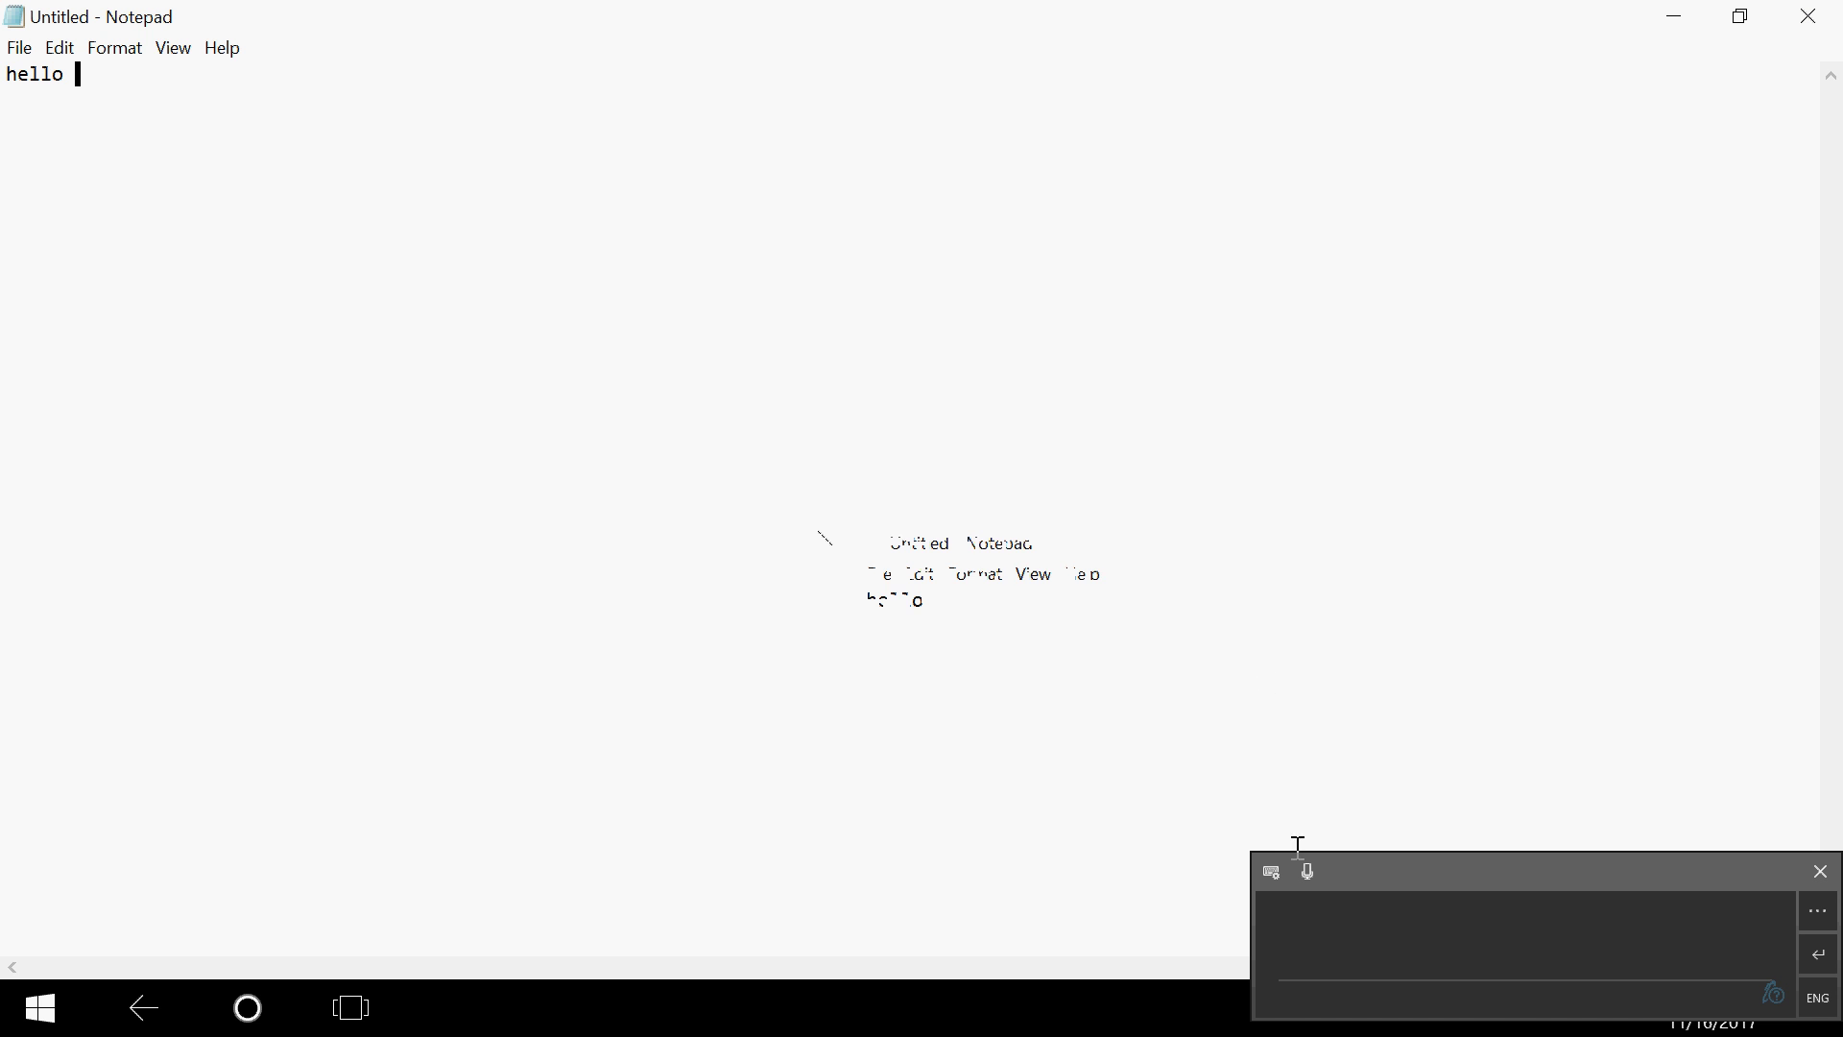
Step: Switch the touch keyboard from handwriting to the full-width letter-key layout and close it
{"action": "left_click", "coordinate": [1274, 871]}
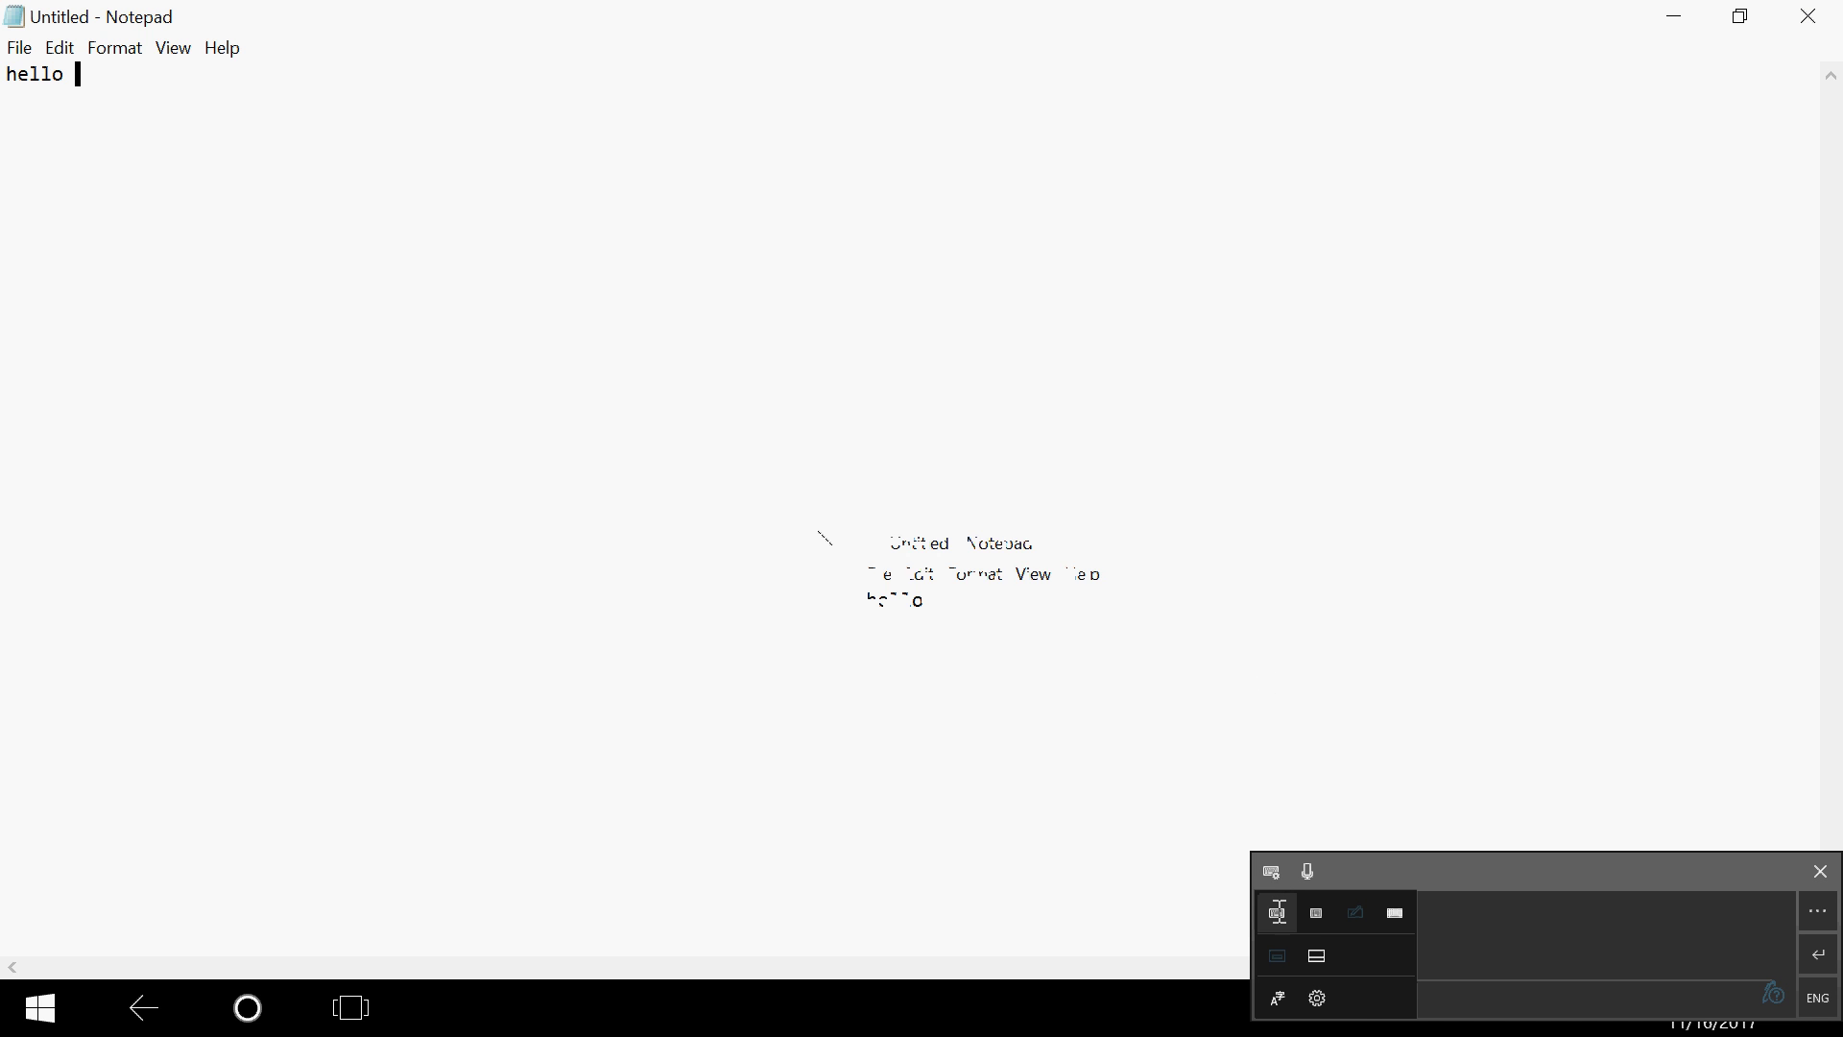
{"action": "left_click", "coordinate": [1276, 912]}
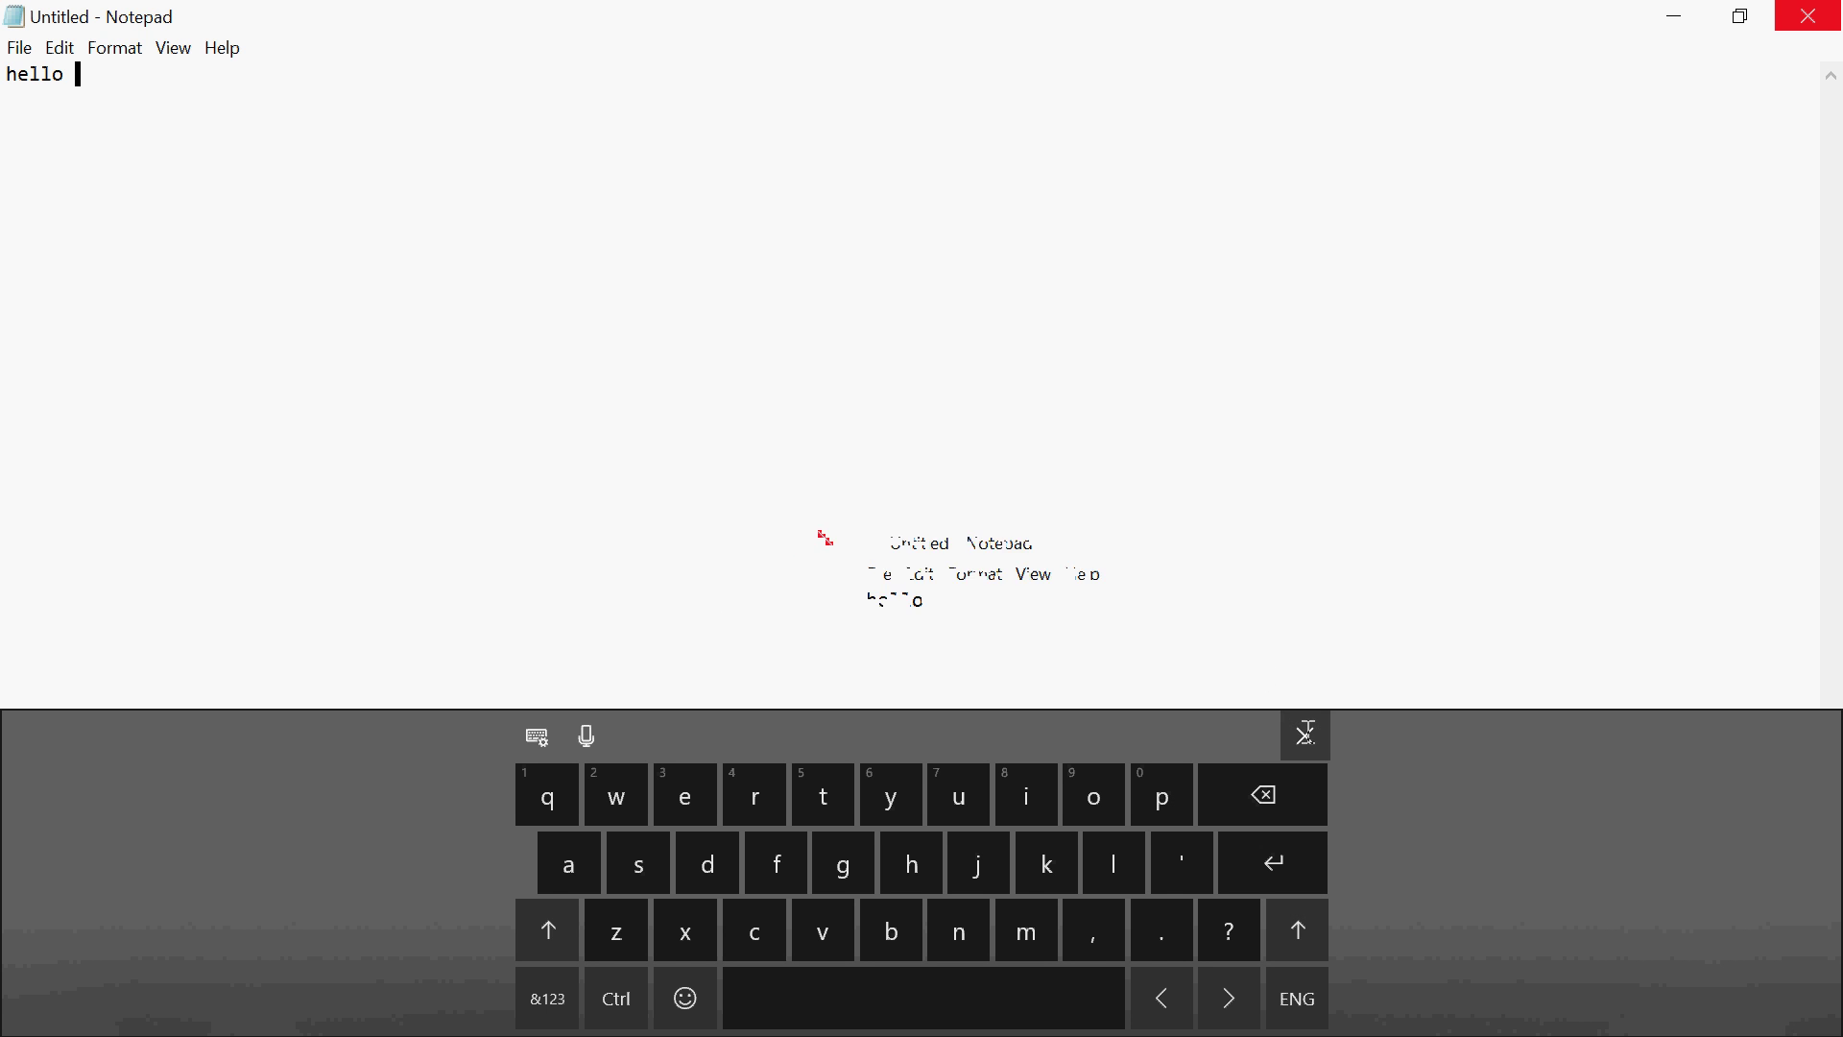
{"action": "left_click", "coordinate": [1302, 736]}
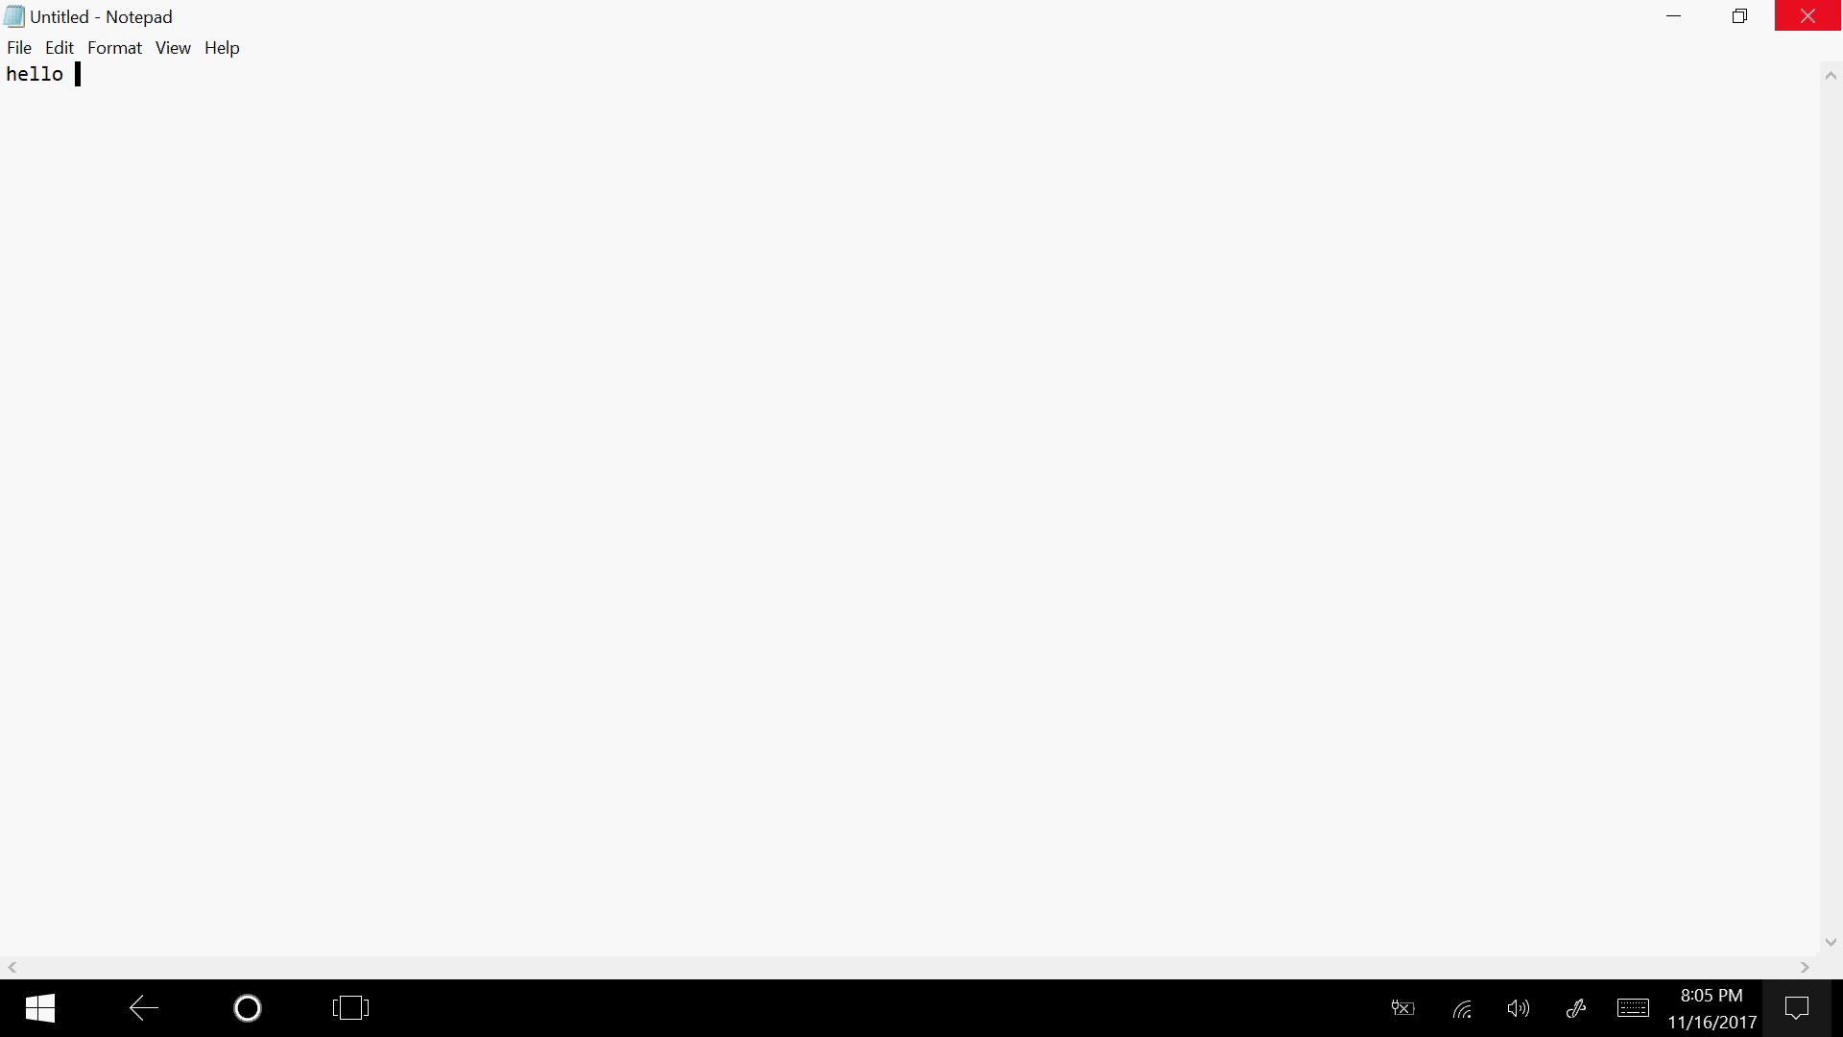
Step: Turn off tablet mode and return to the Notepad window on the desktop
{"action": "left_click", "coordinate": [1797, 1007]}
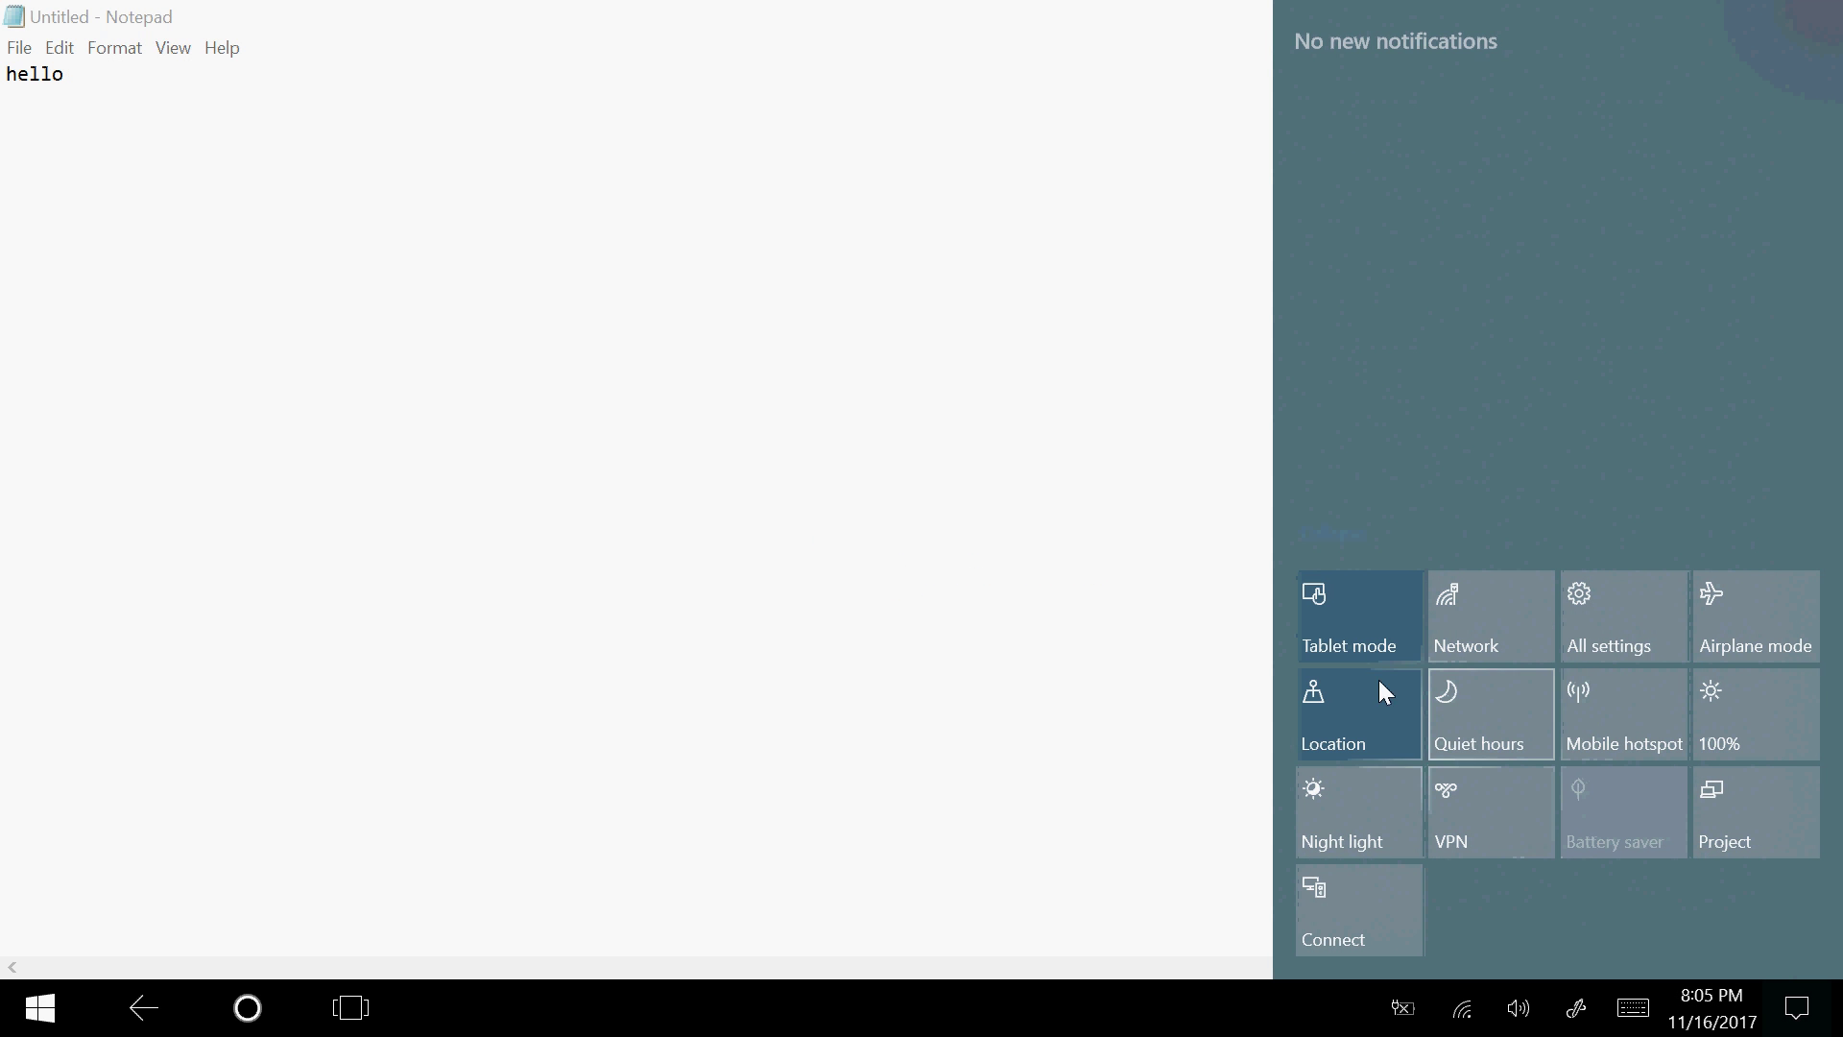
{"action": "left_click", "coordinate": [1340, 619]}
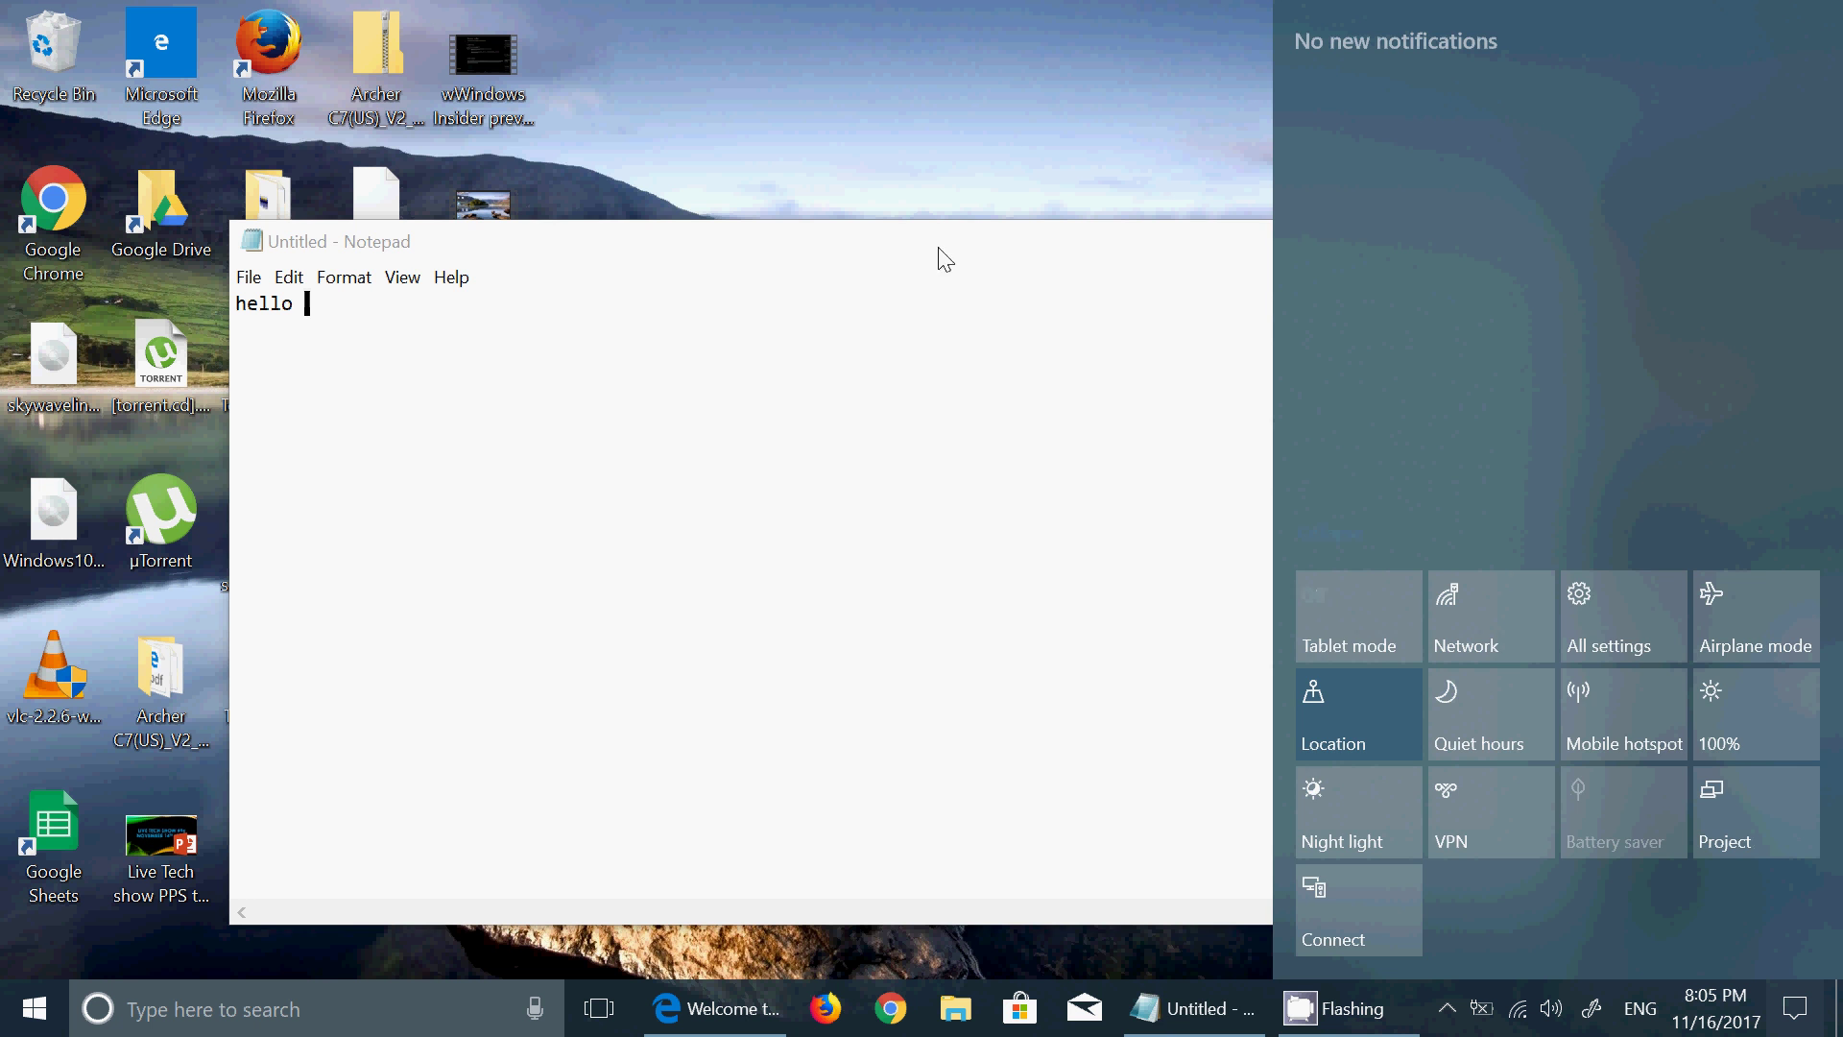
{"action": "left_click", "coordinate": [977, 255]}
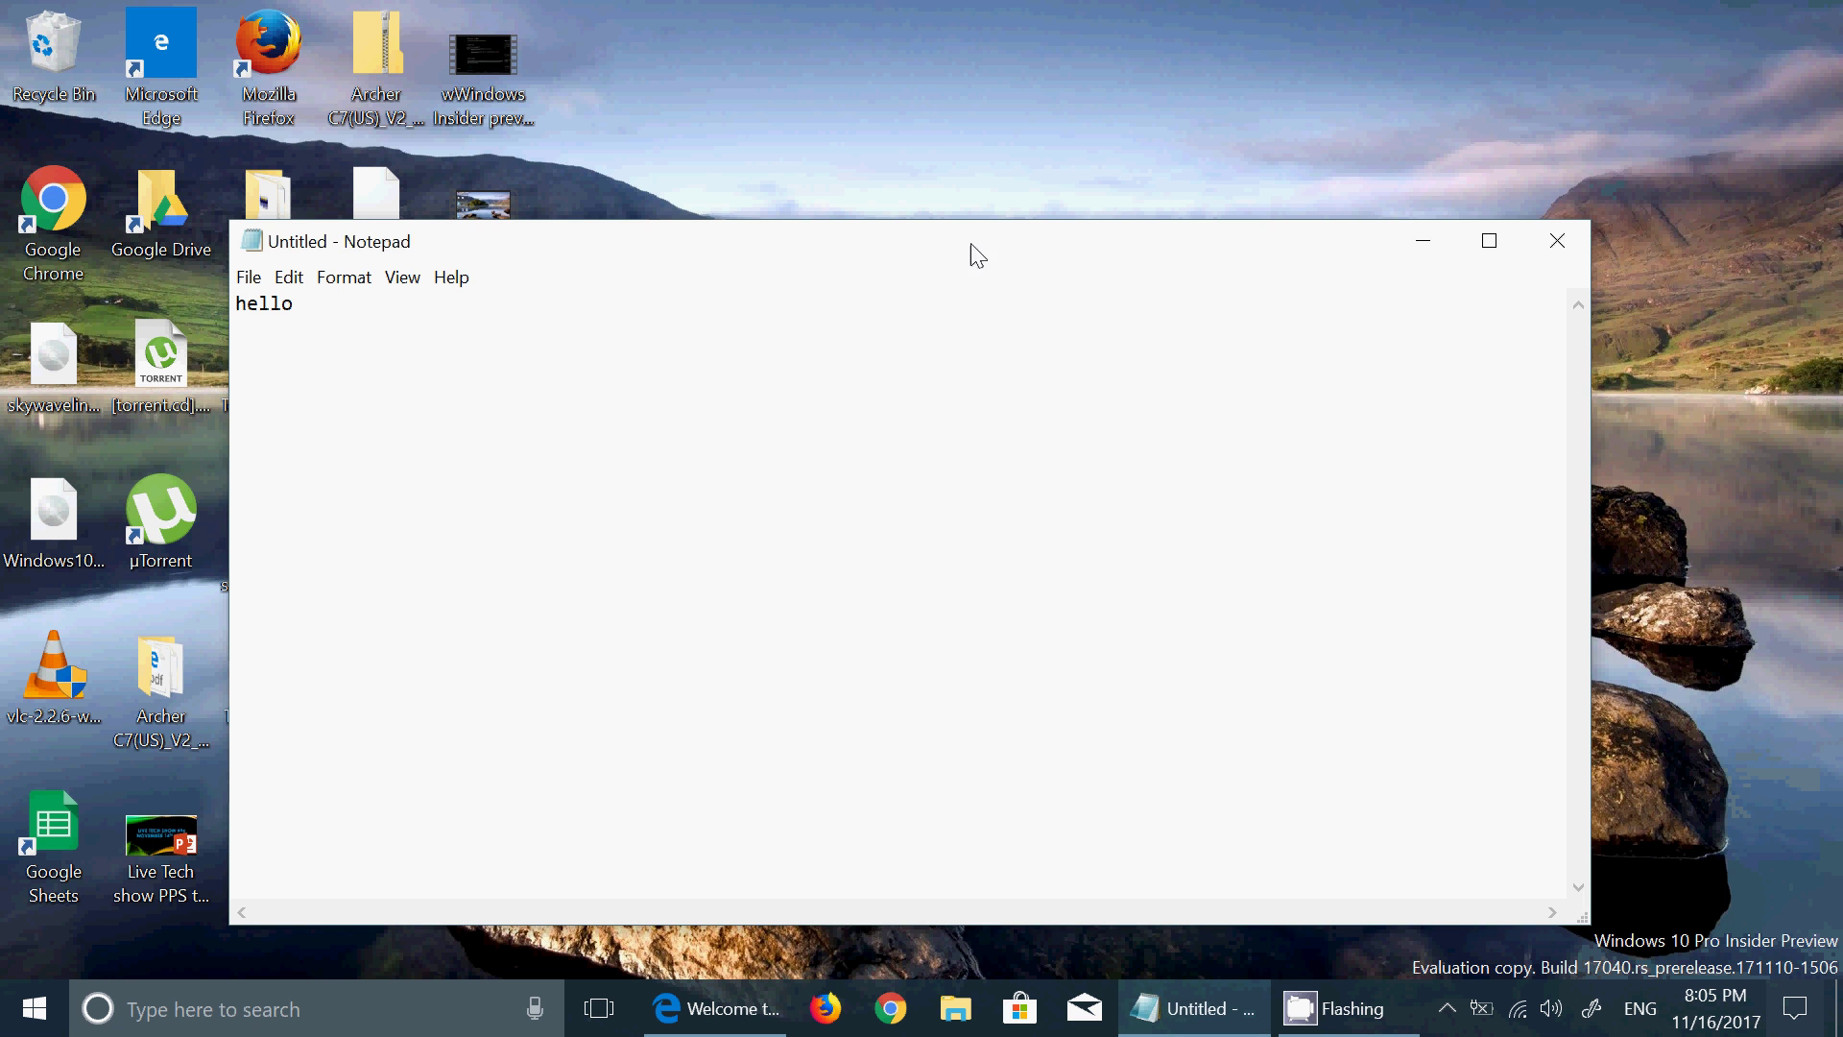
Step: Minimize Notepad and bring up the CamStudio window from the hidden notification icons
{"action": "left_click", "coordinate": [1415, 243]}
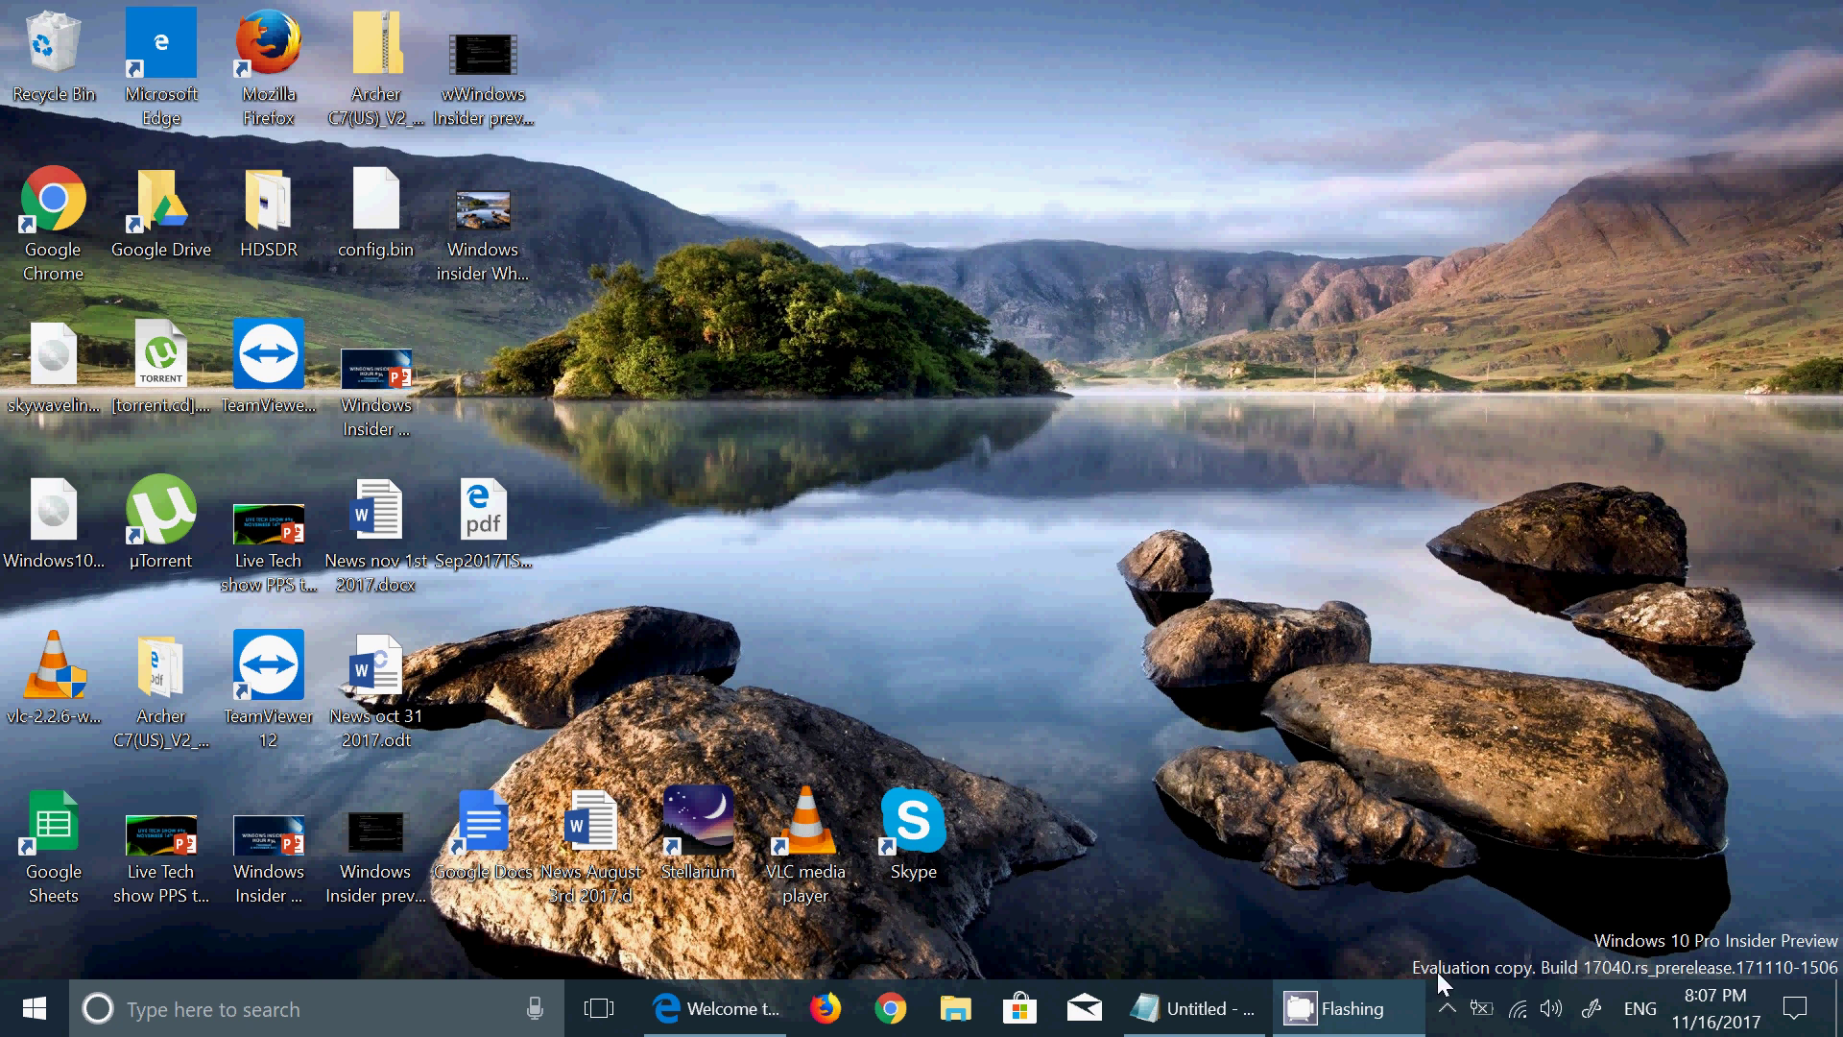
{"action": "left_click", "coordinate": [1446, 1008]}
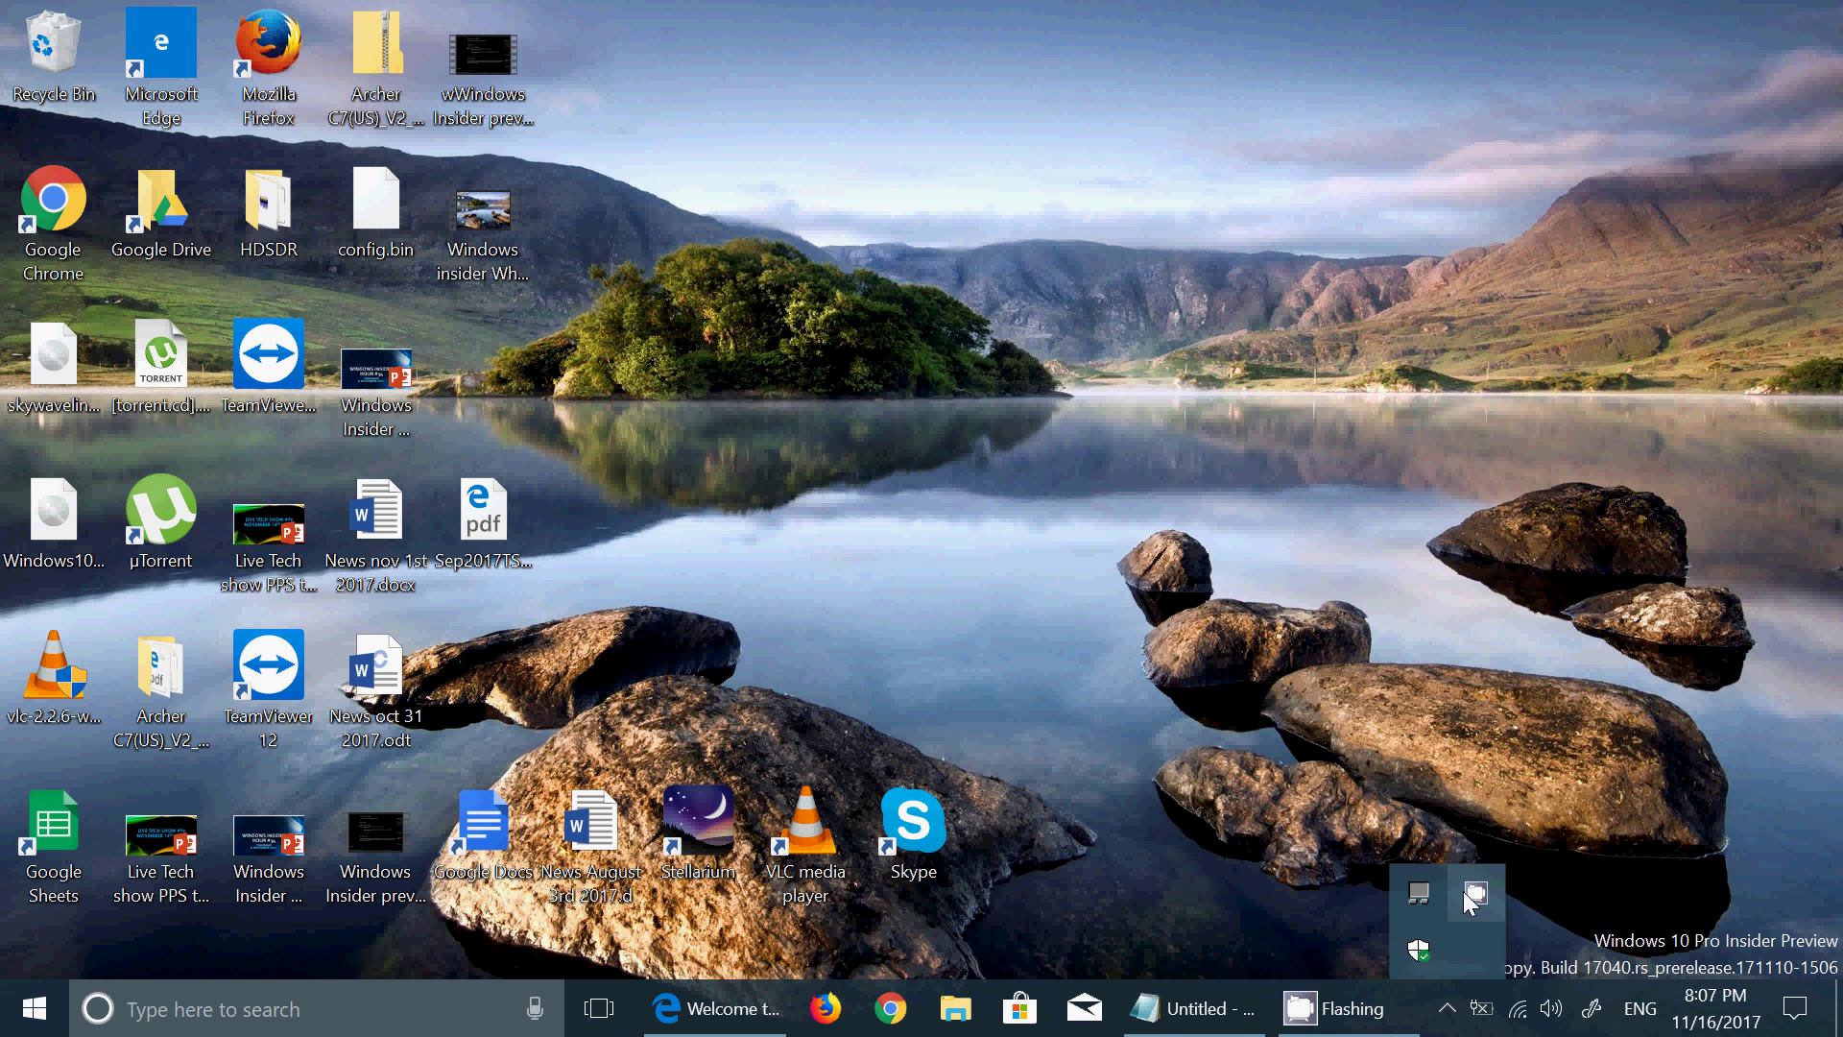
{"action": "left_click", "coordinate": [1469, 897]}
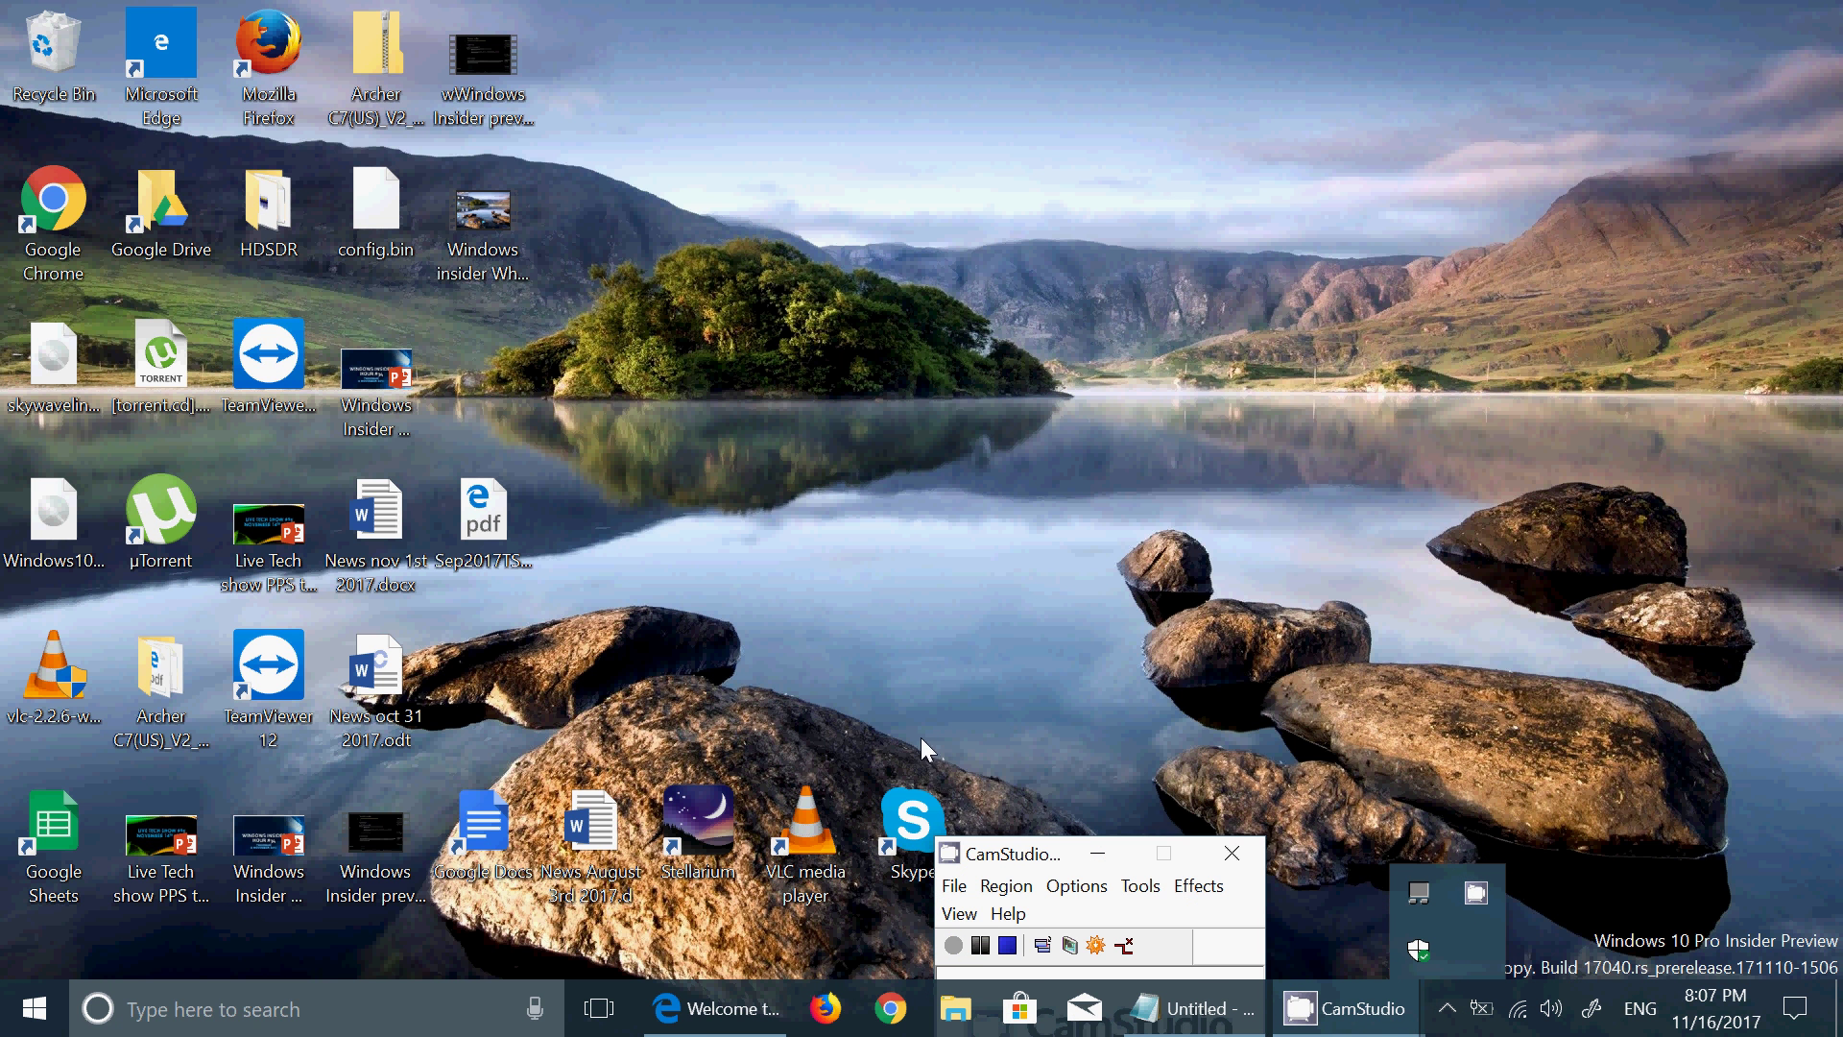